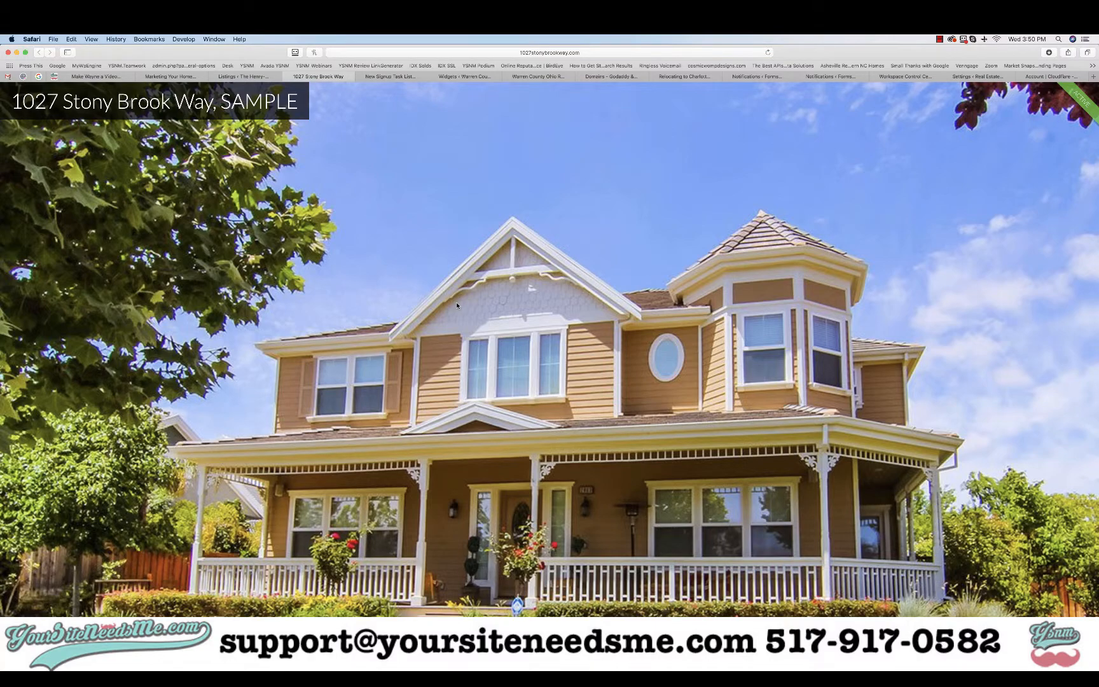
Switch to the WordPress Listings admin and scroll through the ten property listings
{"action": "scroll", "coordinate": [551, 376], "scroll_direction": "down", "scroll_amount": 15}
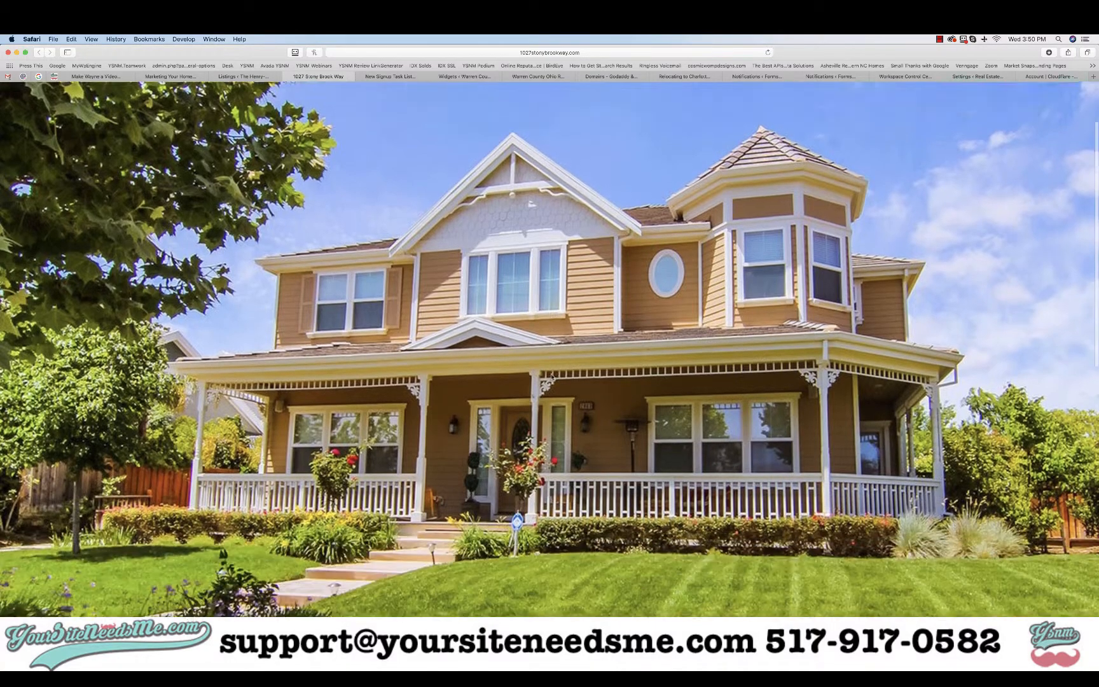
{"action": "scroll", "coordinate": [551, 376], "scroll_direction": "up", "scroll_amount": 15}
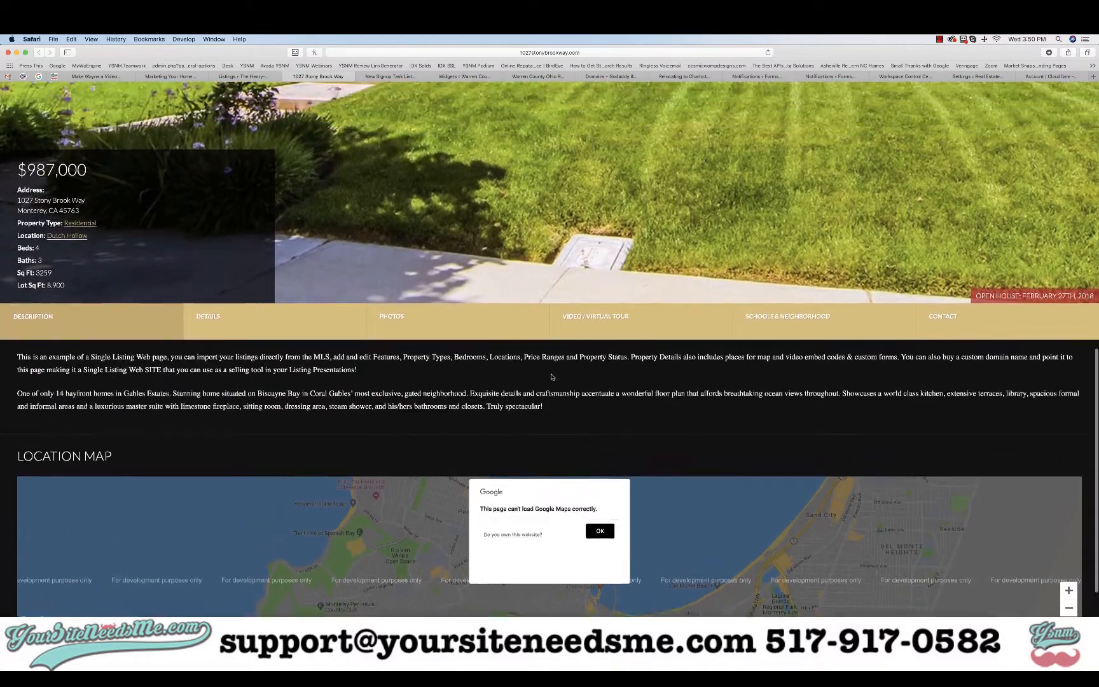
{"action": "scroll", "coordinate": [551, 377], "scroll_direction": "up", "scroll_amount": 2}
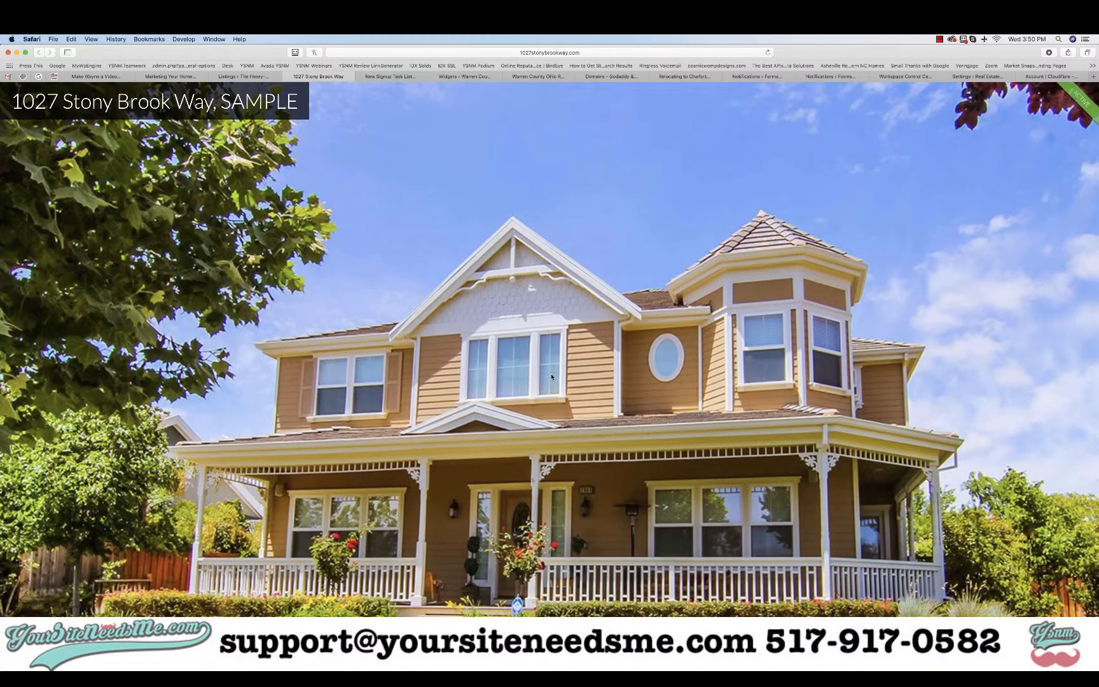
{"action": "left_click", "coordinate": [257, 76]}
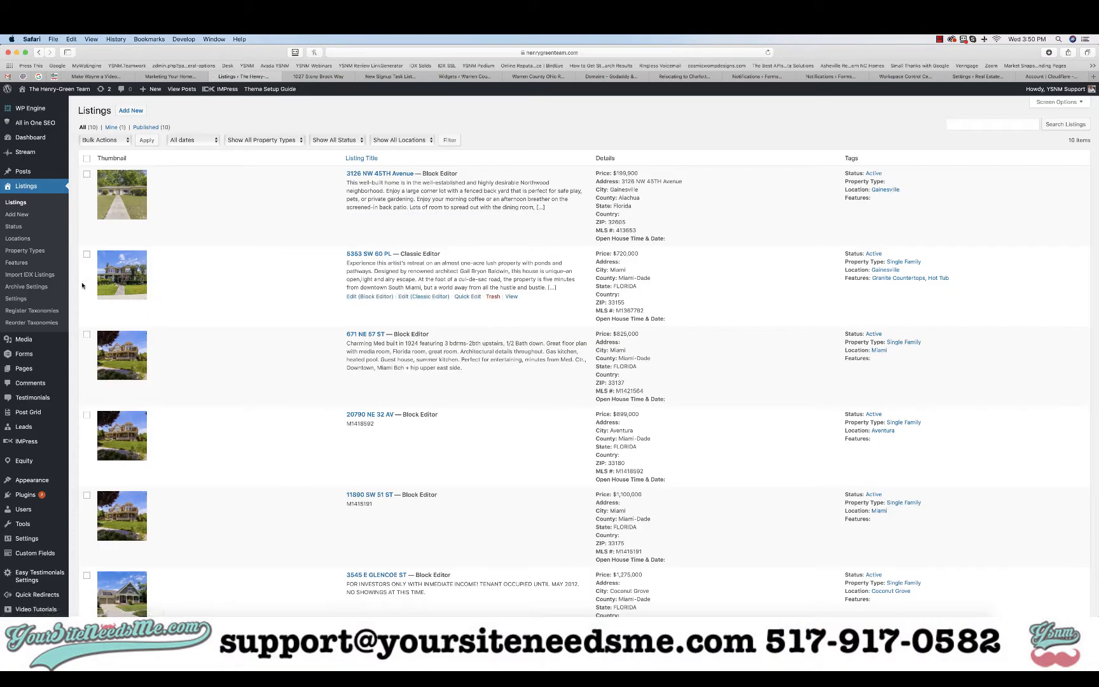
{"action": "mouse_move", "coordinate": [48, 401]}
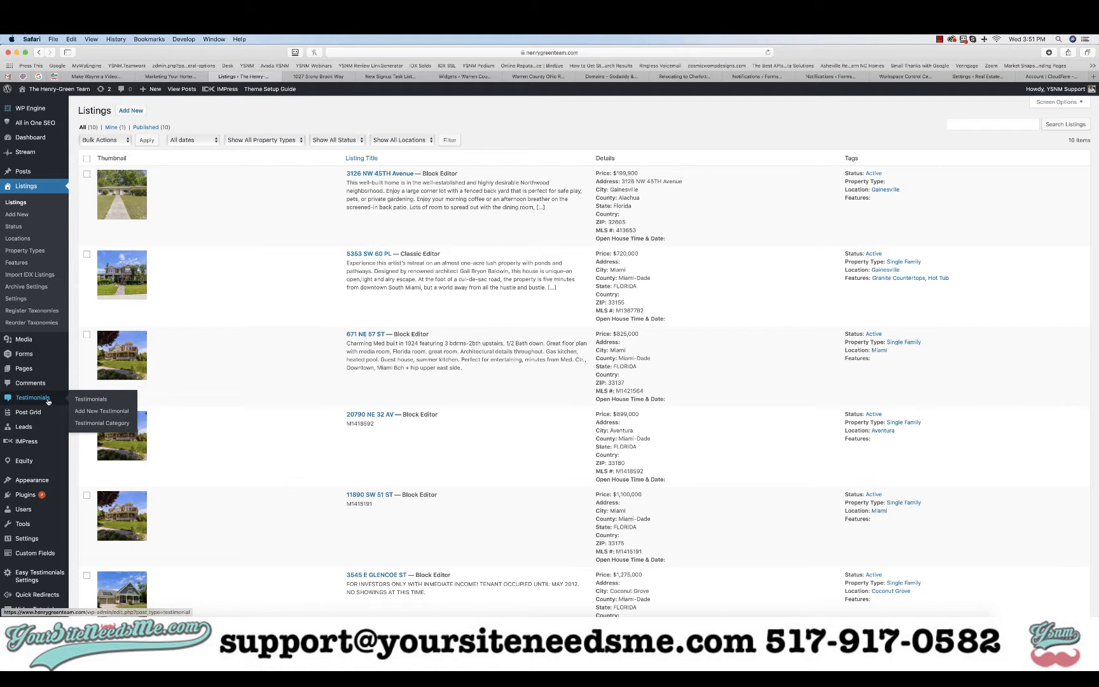
{"action": "mouse_move", "coordinate": [28, 443]}
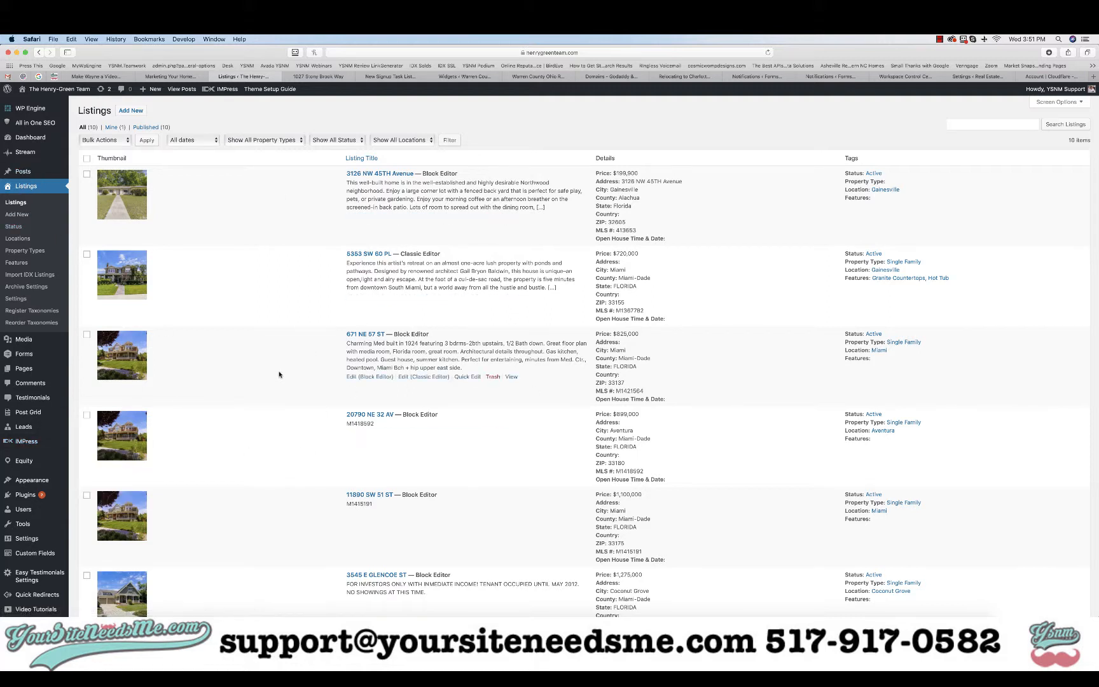
{"action": "scroll", "coordinate": [279, 375], "scroll_direction": "down", "scroll_amount": 10}
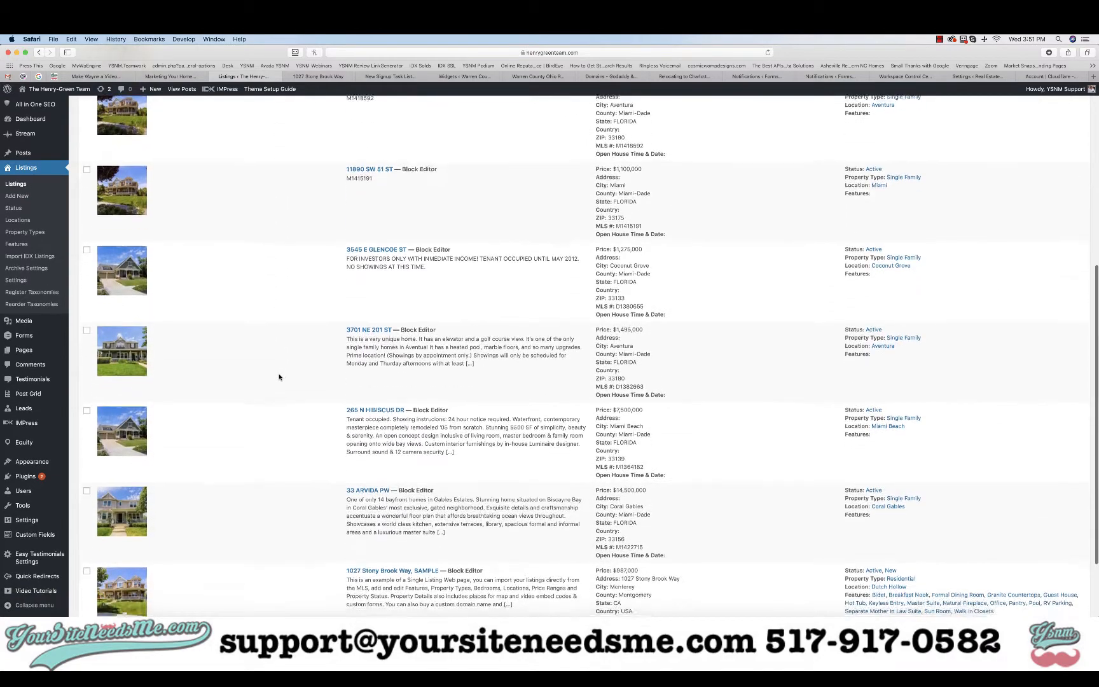
{"action": "scroll", "coordinate": [278, 377], "scroll_direction": "up", "scroll_amount": 10}
{"action": "left_click", "coordinate": [86, 157]}
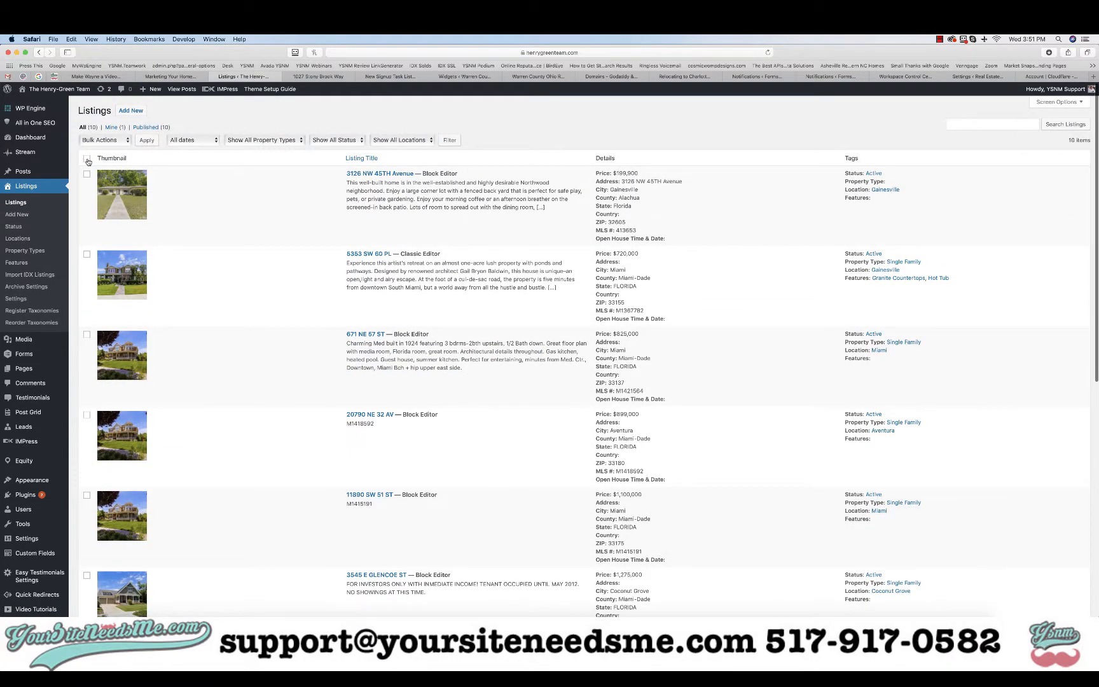
{"action": "left_click", "coordinate": [87, 174]}
{"action": "left_click", "coordinate": [103, 140]}
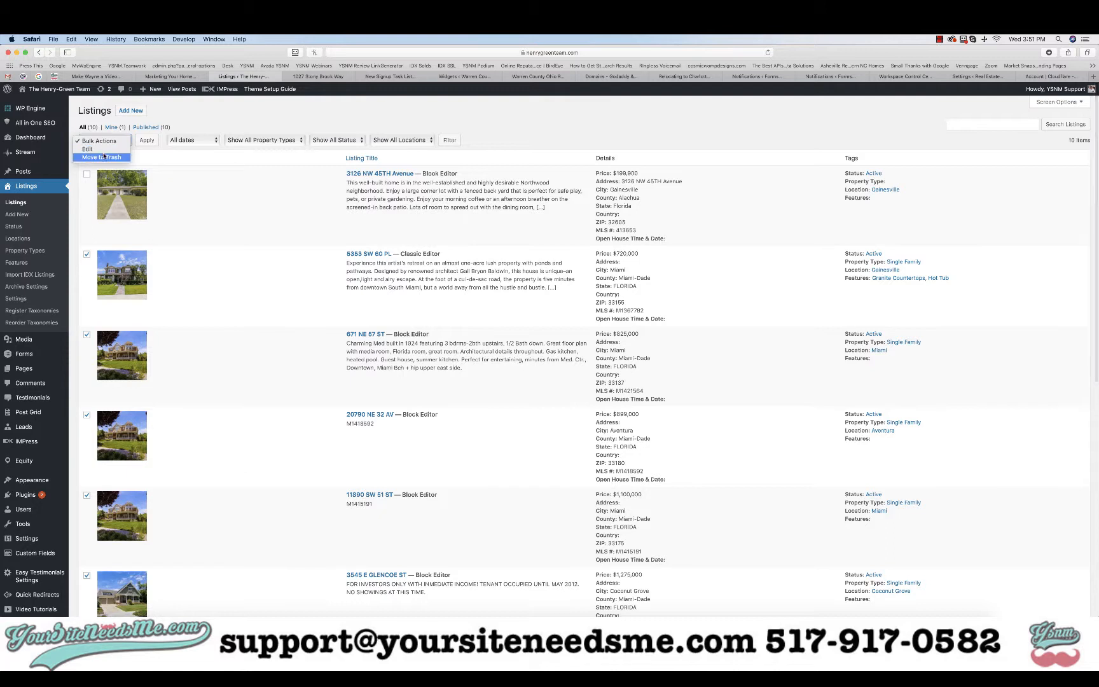
{"action": "left_click", "coordinate": [145, 140]}
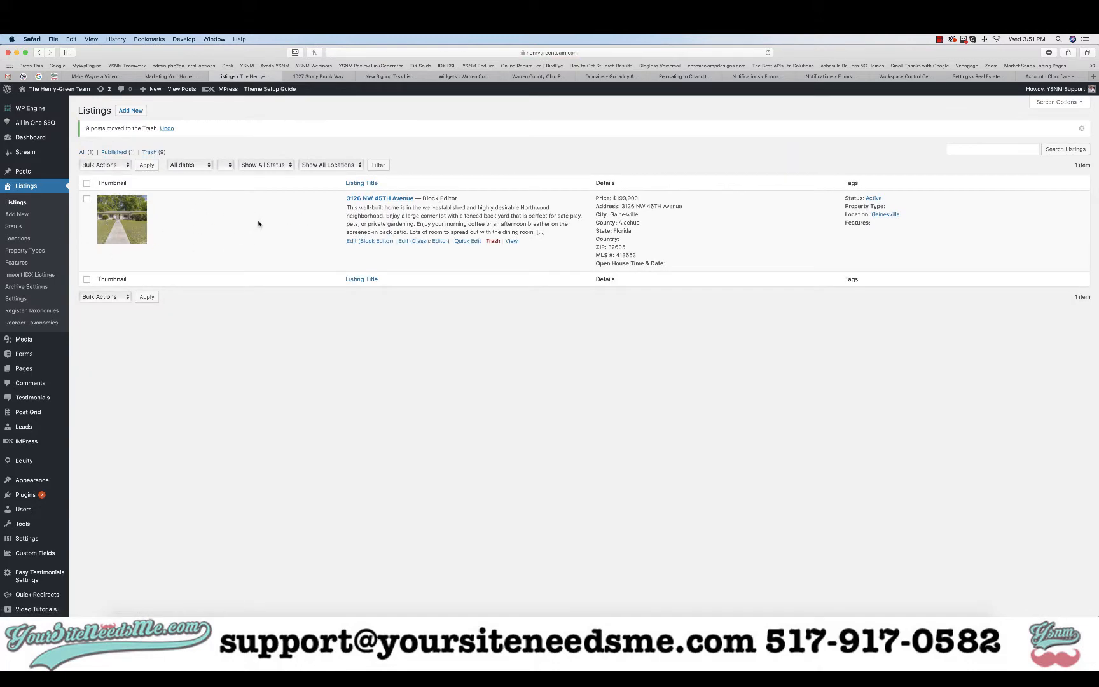
{"action": "right_click", "coordinate": [22, 275]}
{"action": "left_click", "coordinate": [30, 278]}
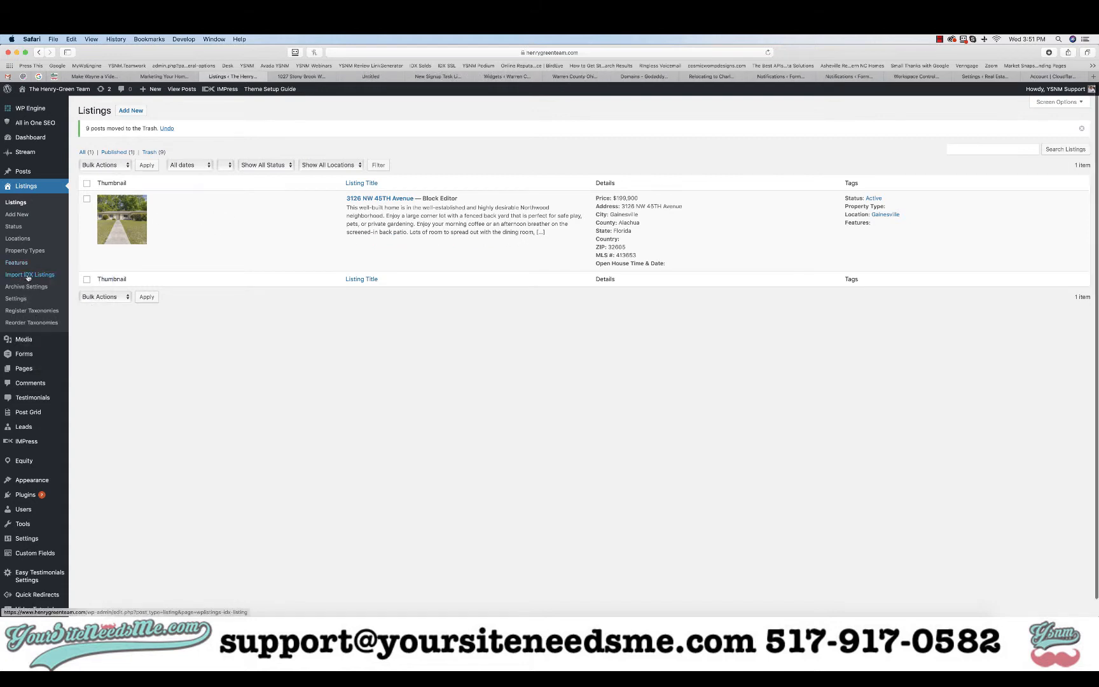
Import the $285,000 IDX listing on the Import IDX Listings page
{"action": "left_click", "coordinate": [359, 77]}
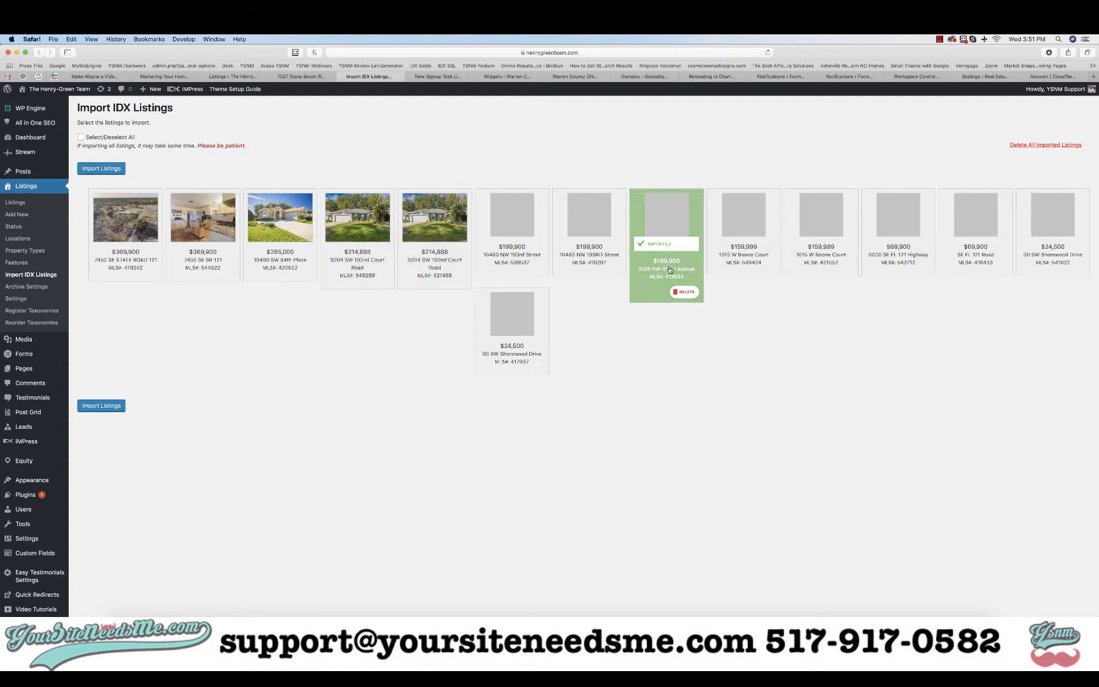
{"action": "left_click", "coordinate": [81, 138]}
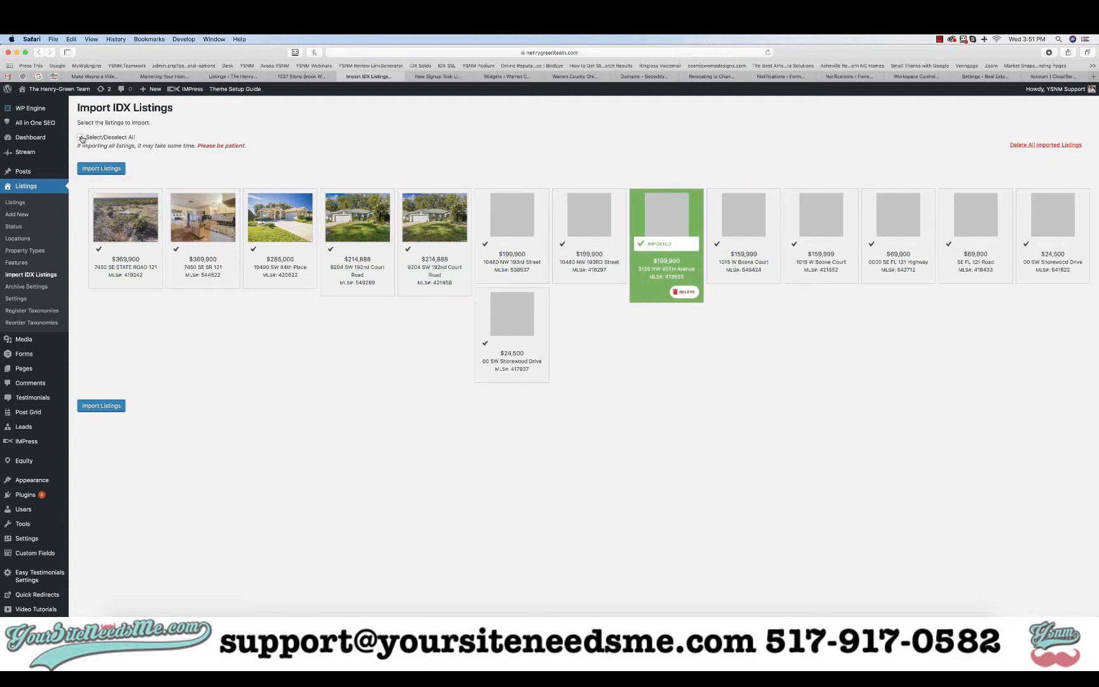
{"action": "left_click", "coordinate": [81, 138]}
{"action": "left_click", "coordinate": [257, 245]}
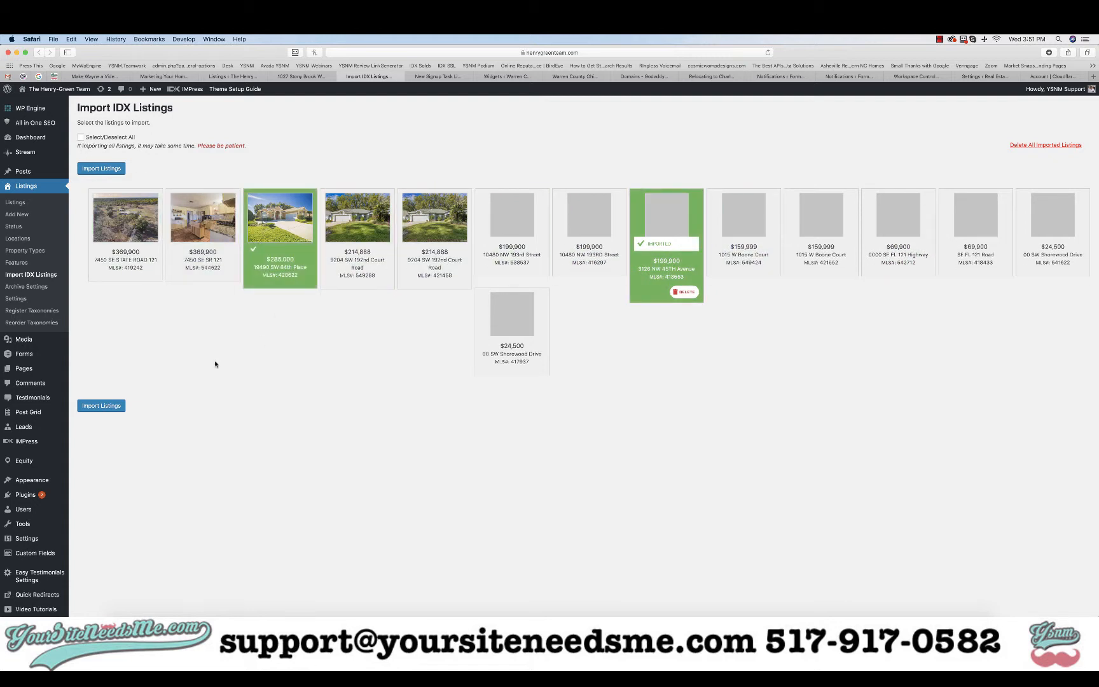
{"action": "left_click", "coordinate": [100, 406]}
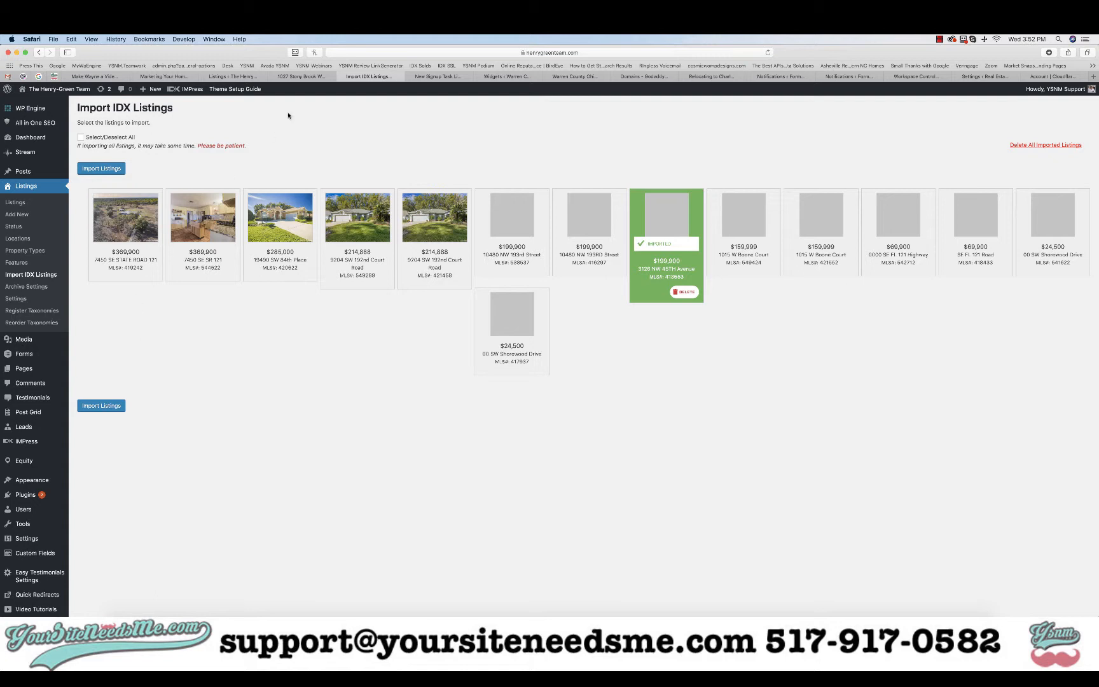
{"action": "left_click", "coordinate": [232, 76]}
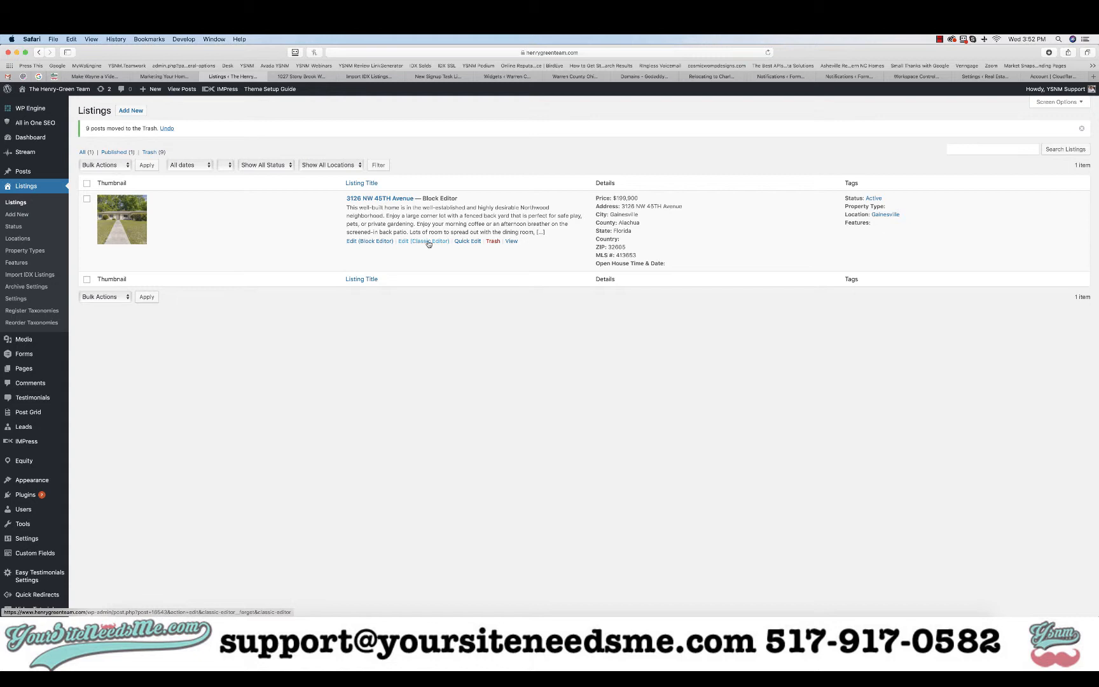
{"action": "left_click", "coordinate": [424, 242]}
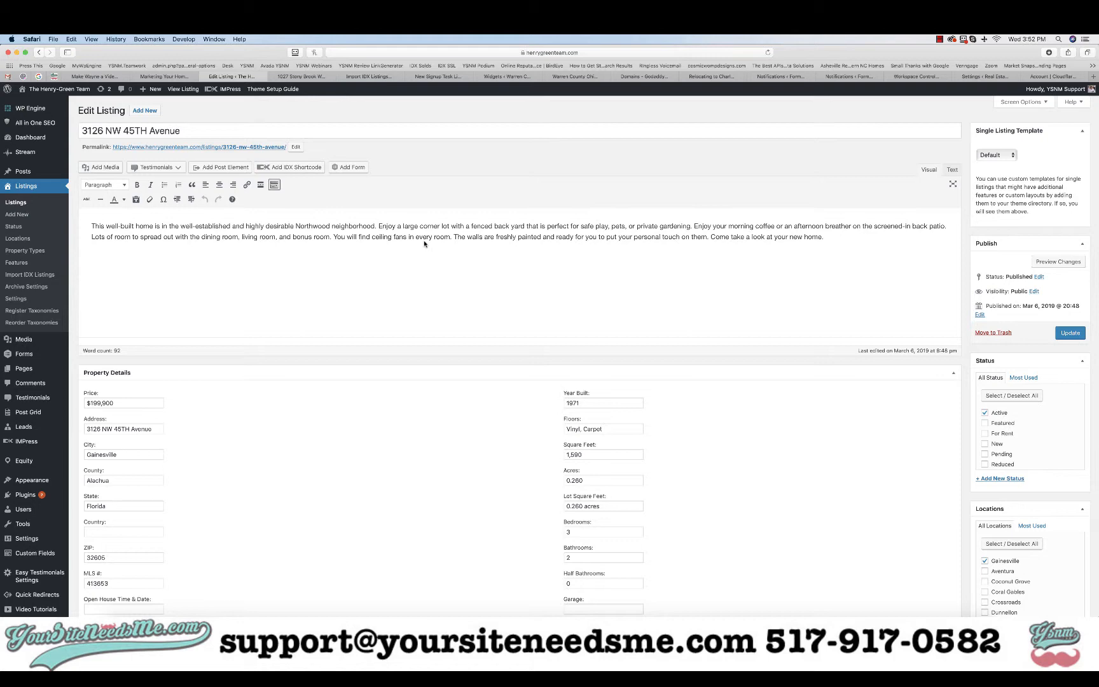
{"action": "scroll", "coordinate": [422, 376], "scroll_direction": "down", "scroll_amount": 5}
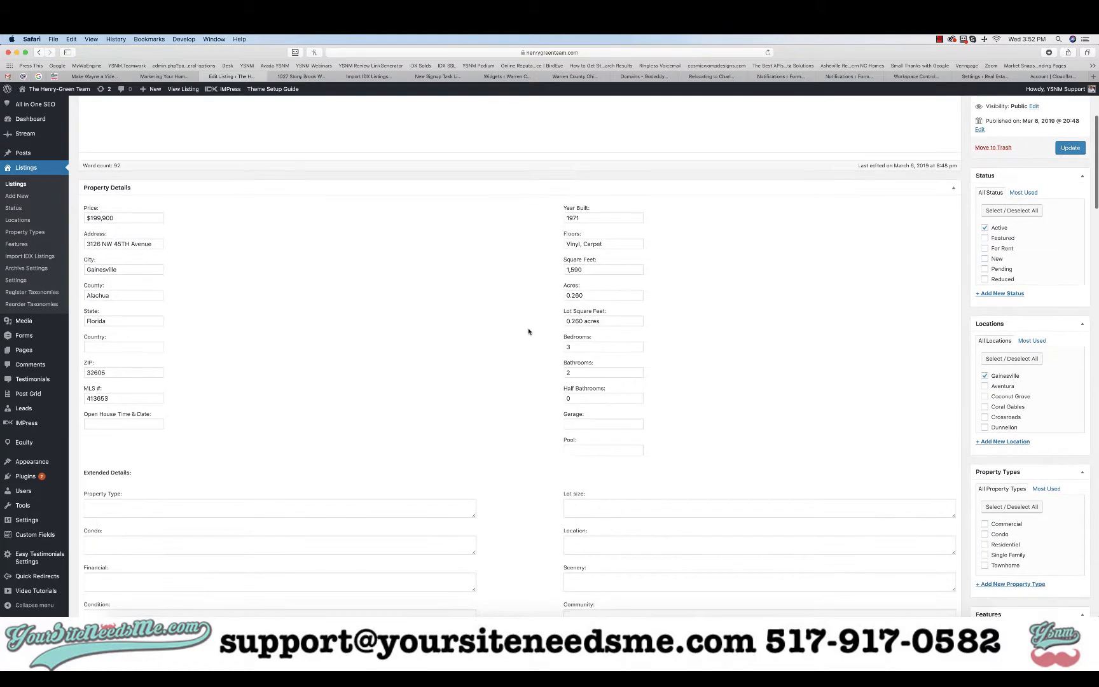
{"action": "scroll", "coordinate": [472, 394], "scroll_direction": "up", "scroll_amount": 5}
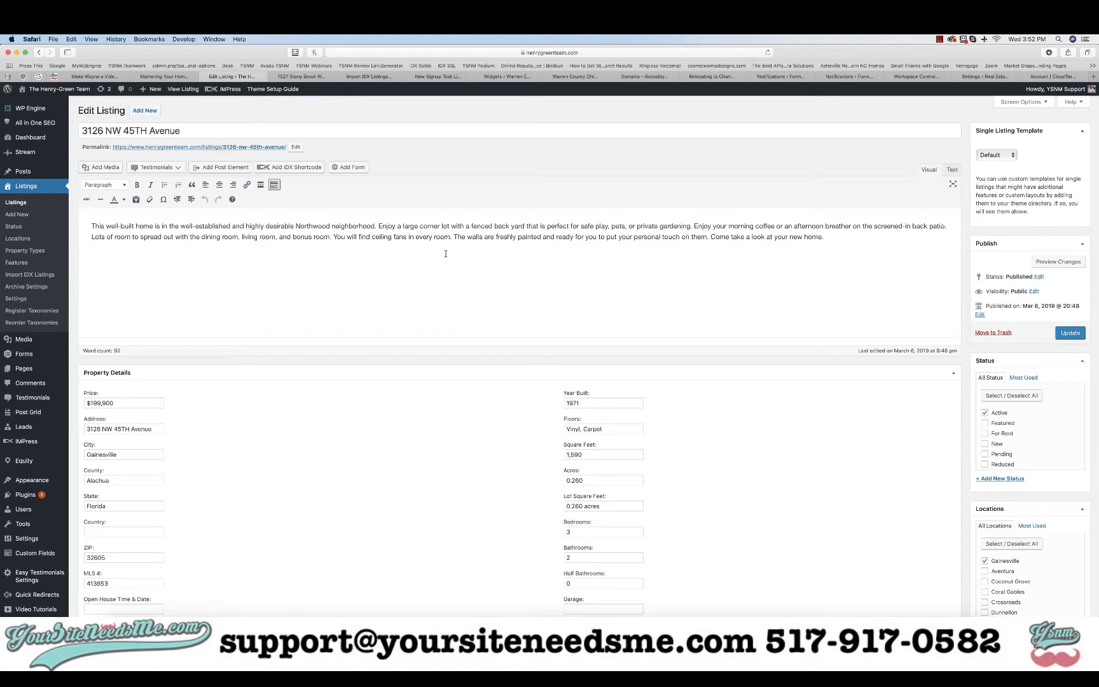
{"action": "scroll", "coordinate": [446, 253], "scroll_direction": "down", "scroll_amount": 7}
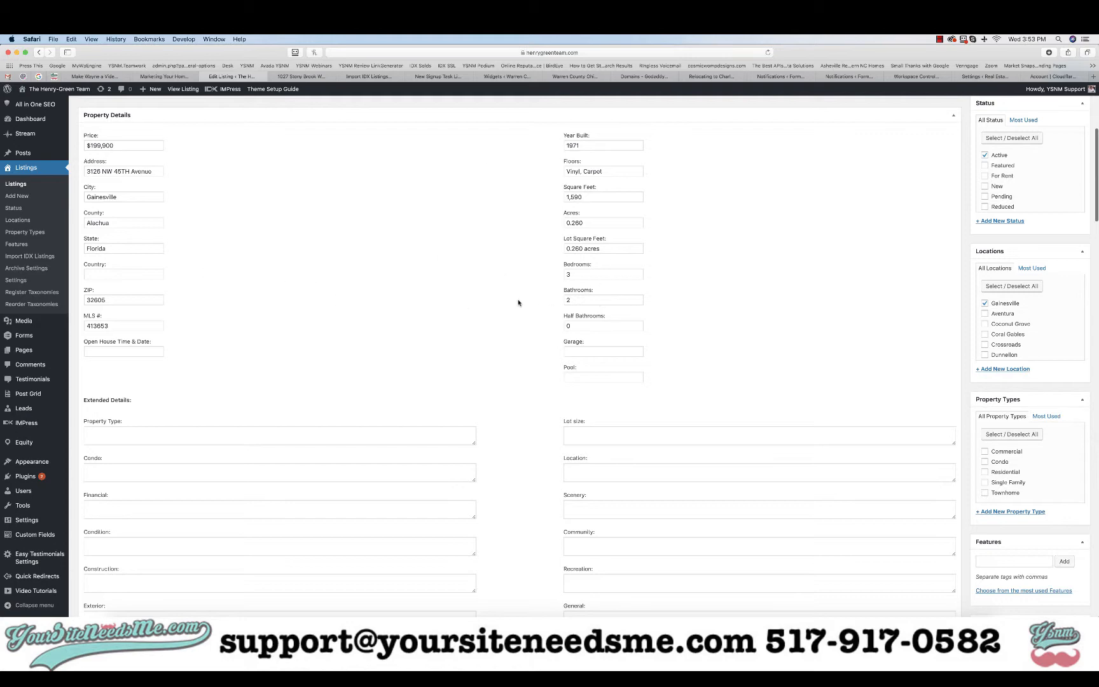
{"action": "scroll", "coordinate": [518, 303], "scroll_direction": "down", "scroll_amount": 6}
{"action": "scroll", "coordinate": [518, 303], "scroll_direction": "down", "scroll_amount": 2}
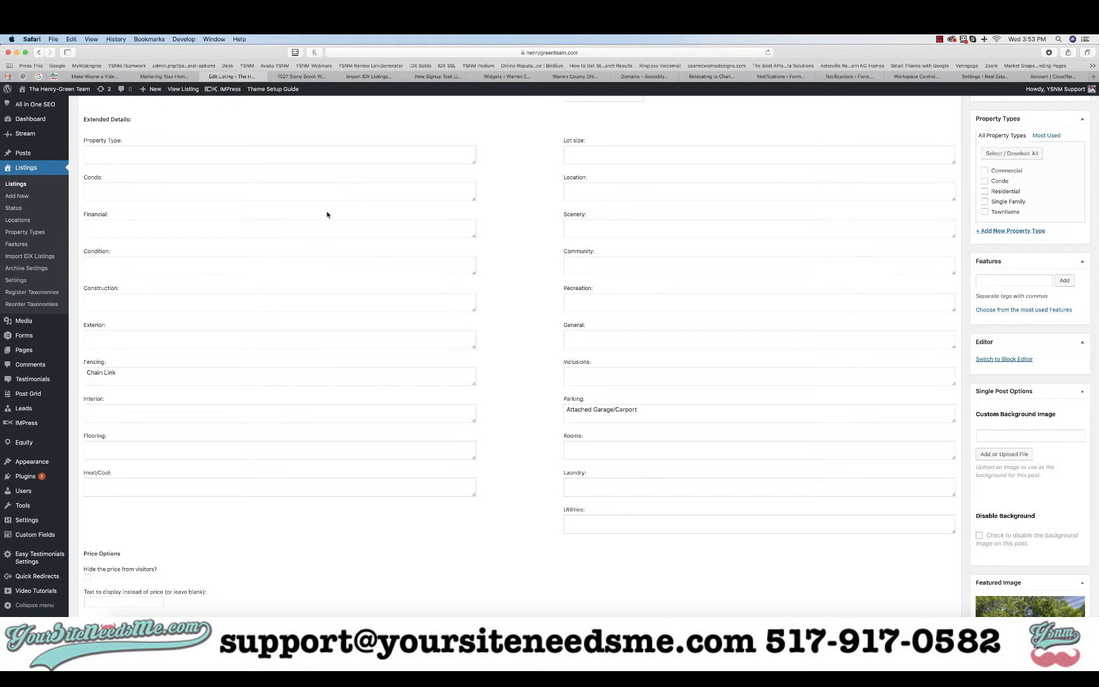
{"action": "scroll", "coordinate": [503, 402], "scroll_direction": "down", "scroll_amount": 1}
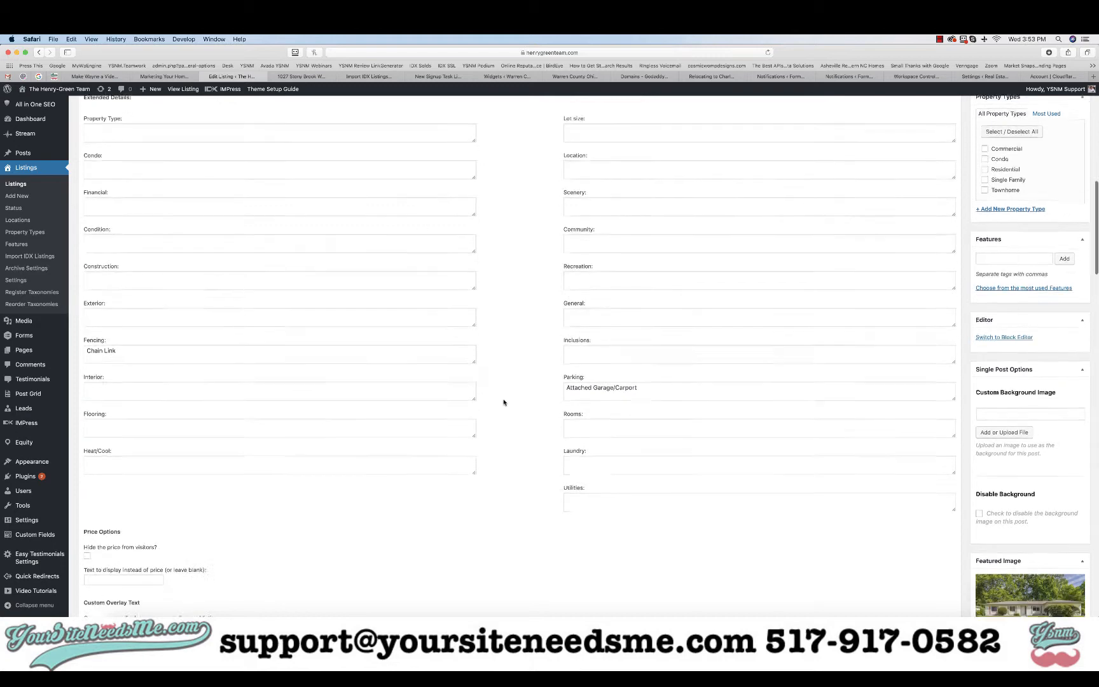
{"action": "scroll", "coordinate": [504, 402], "scroll_direction": "down", "scroll_amount": 3}
{"action": "scroll", "coordinate": [504, 402], "scroll_direction": "down", "scroll_amount": 10}
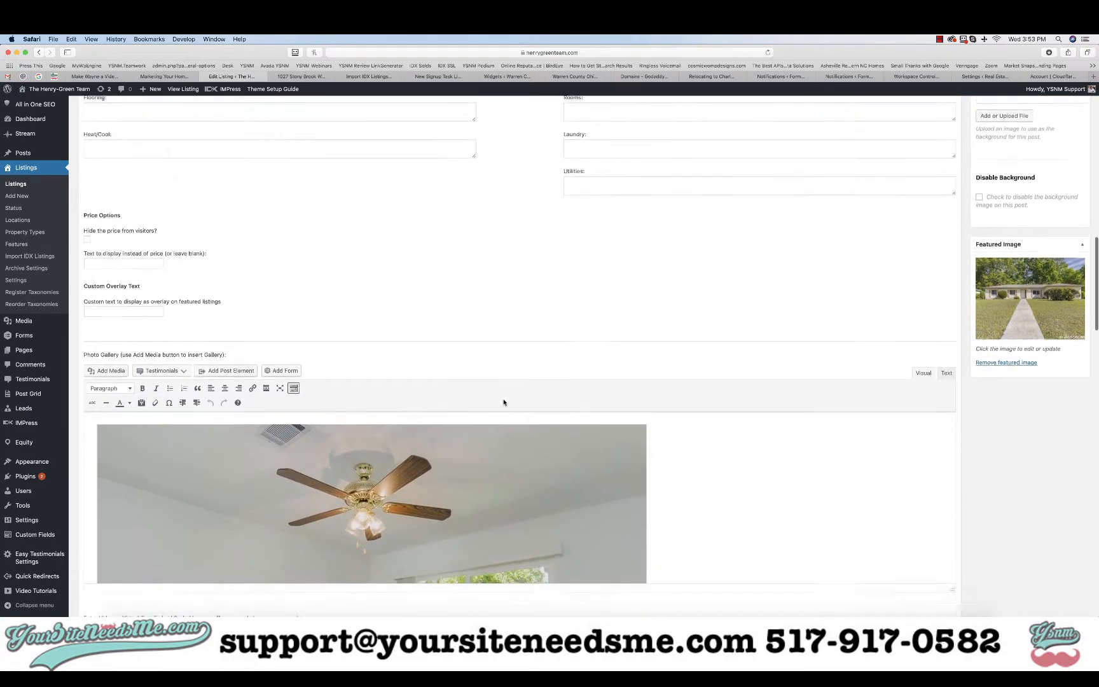
{"action": "scroll", "coordinate": [504, 399], "scroll_direction": "down", "scroll_amount": 2}
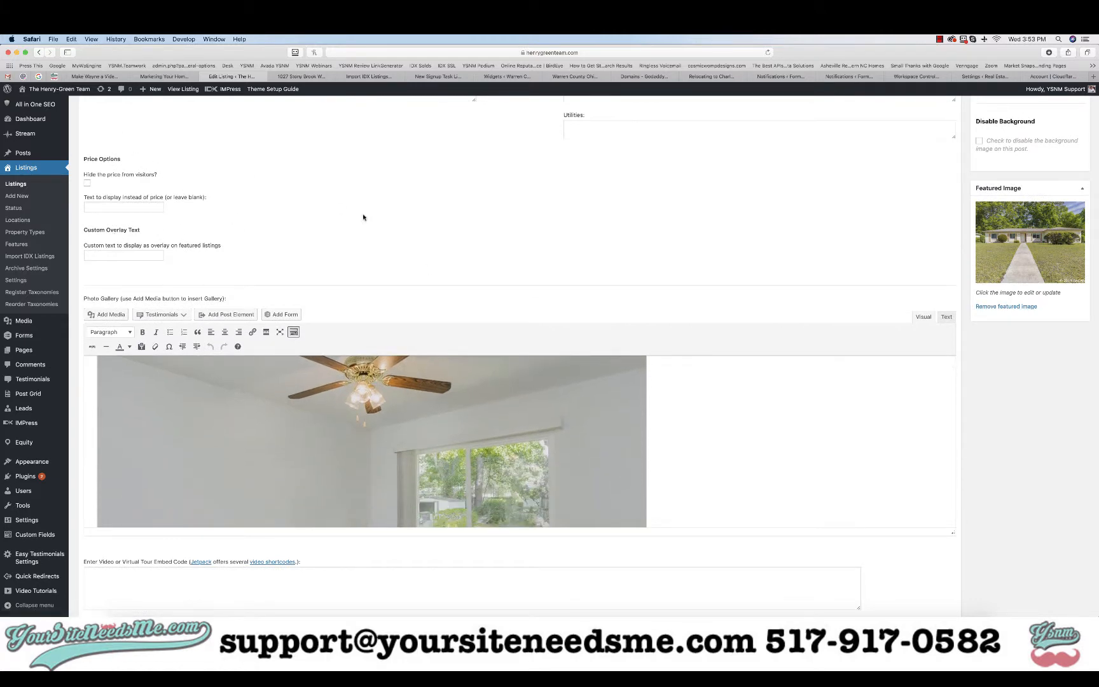
{"action": "scroll", "coordinate": [630, 193], "scroll_direction": "down", "scroll_amount": 5}
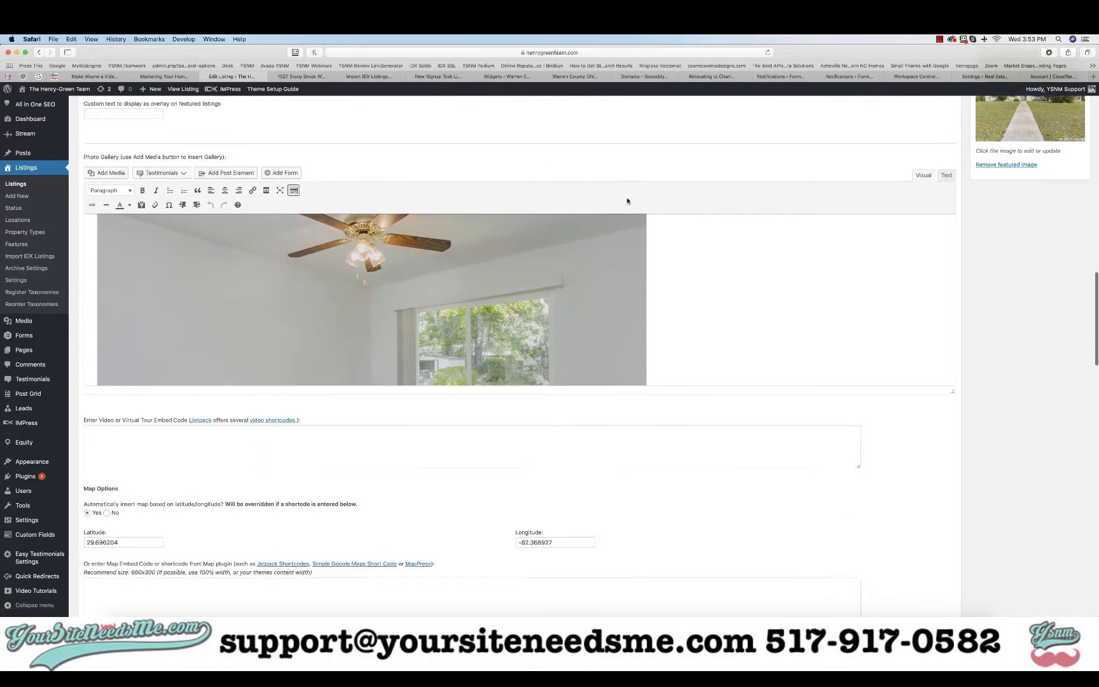
{"action": "scroll", "coordinate": [394, 272], "scroll_direction": "down", "scroll_amount": 3}
{"action": "scroll", "coordinate": [394, 272], "scroll_direction": "down", "scroll_amount": 10}
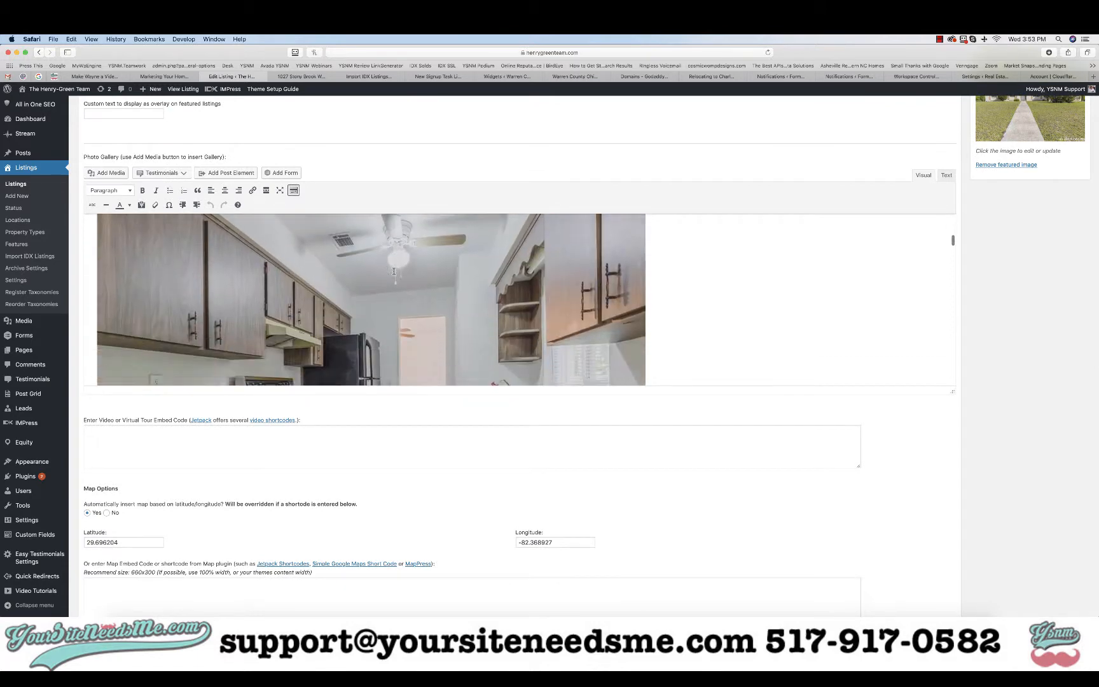
{"action": "scroll", "coordinate": [393, 272], "scroll_direction": "up", "scroll_amount": 8}
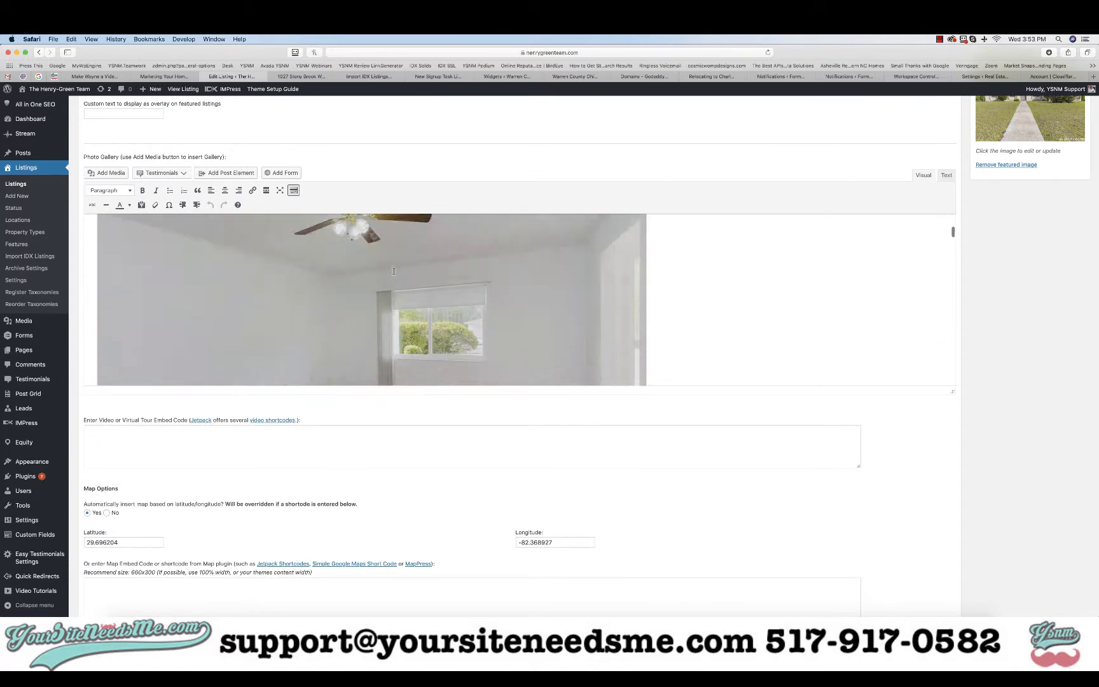
Toggle the photo gallery field to raw HTML and back to rendered images
{"action": "left_click", "coordinate": [947, 175]}
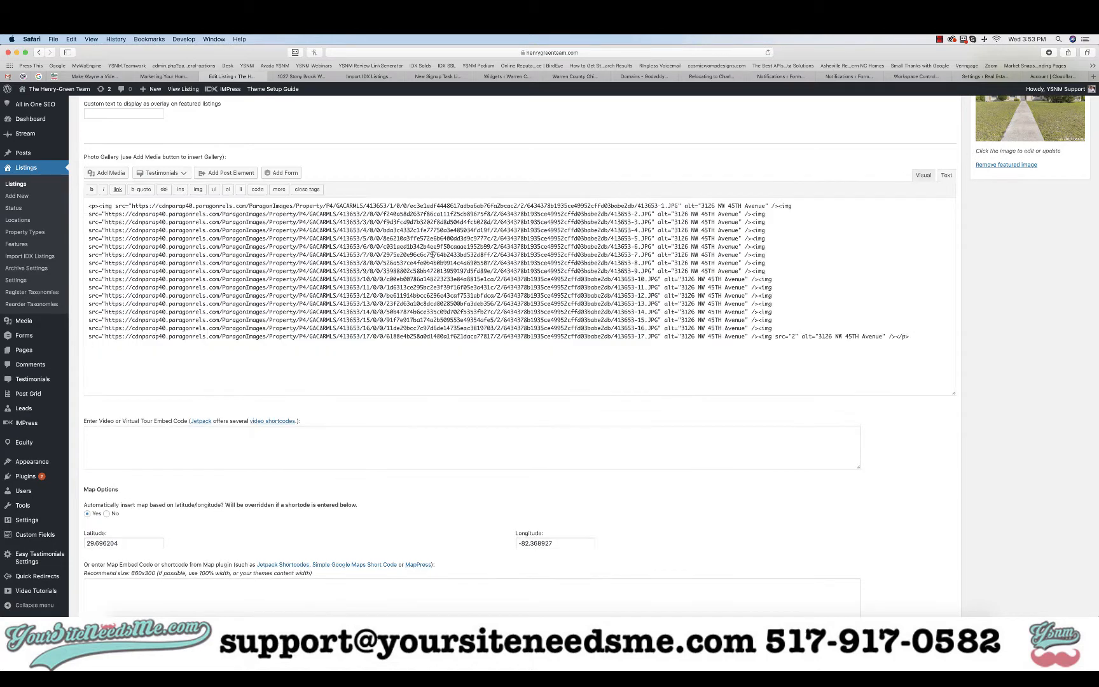
{"action": "scroll", "coordinate": [201, 231], "scroll_direction": "up", "scroll_amount": 1}
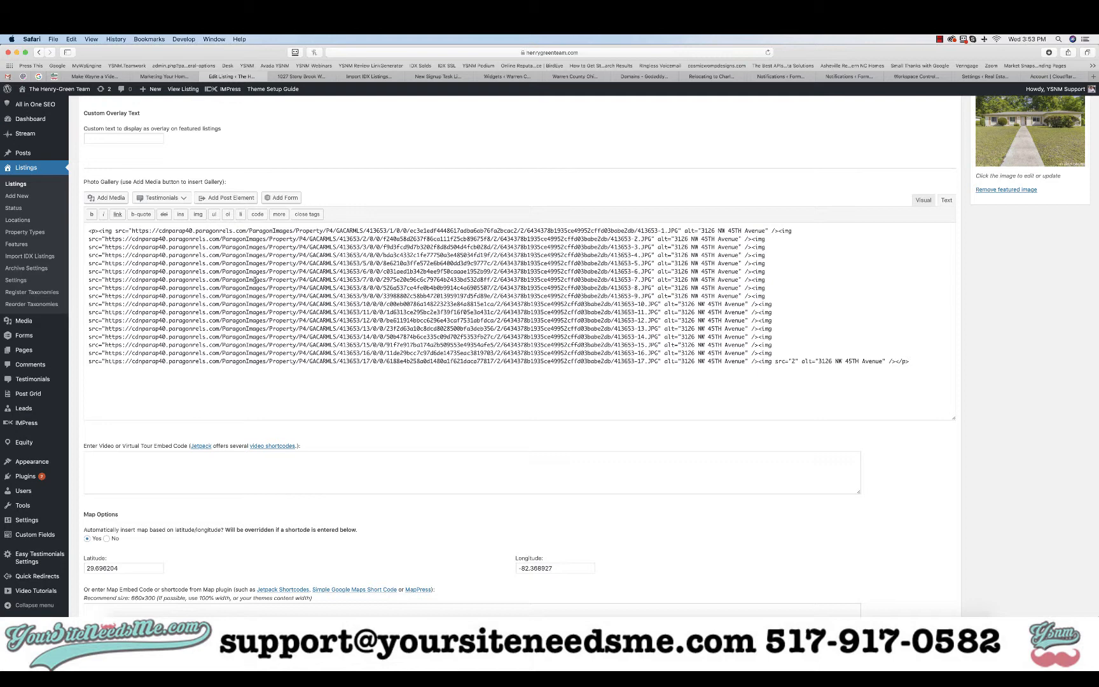
{"action": "left_click", "coordinate": [923, 200]}
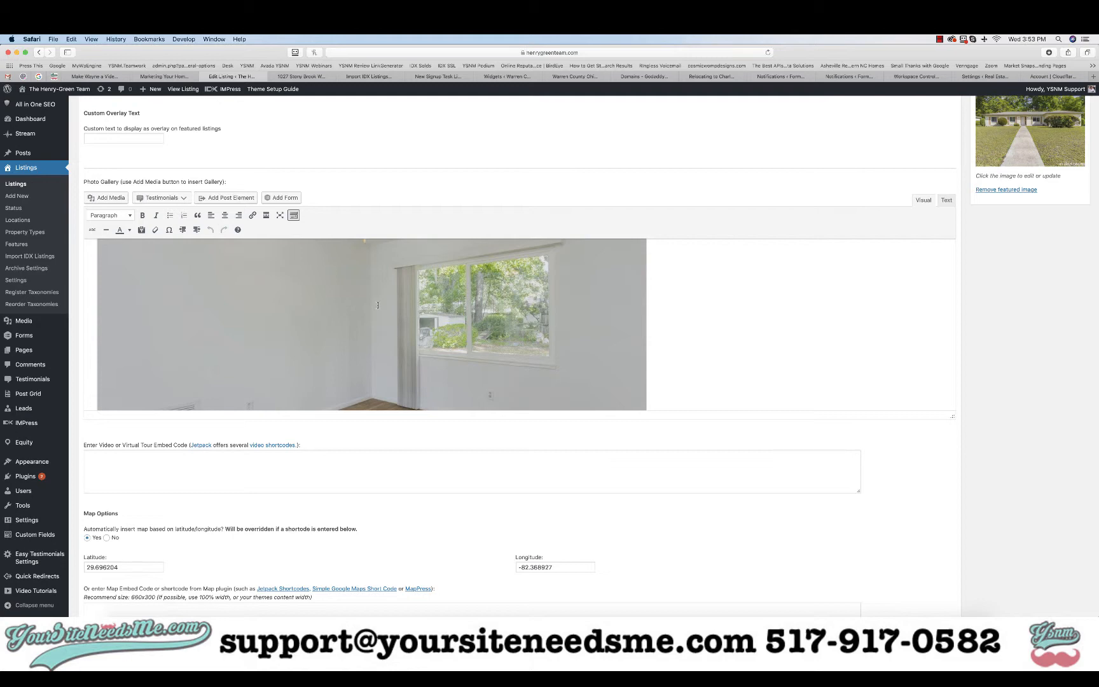
{"action": "scroll", "coordinate": [377, 306], "scroll_direction": "down", "scroll_amount": 5}
{"action": "scroll", "coordinate": [346, 437], "scroll_direction": "down", "scroll_amount": 8}
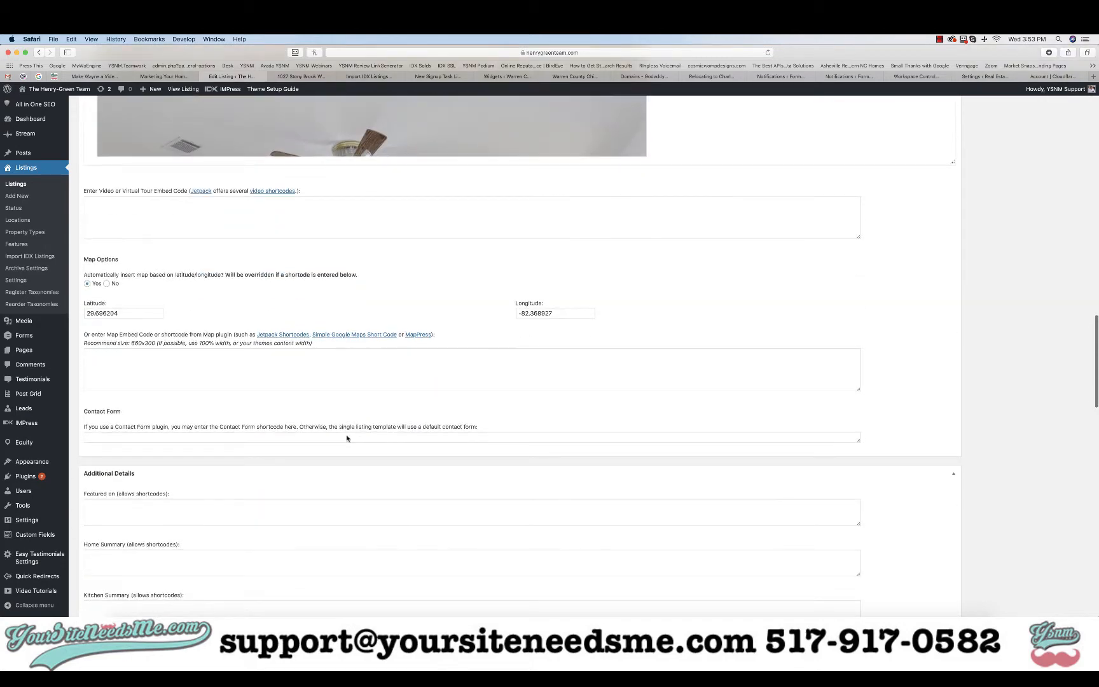
Inspect the listing's video tour, latitude and map embed code fields
{"action": "left_click", "coordinate": [118, 215]}
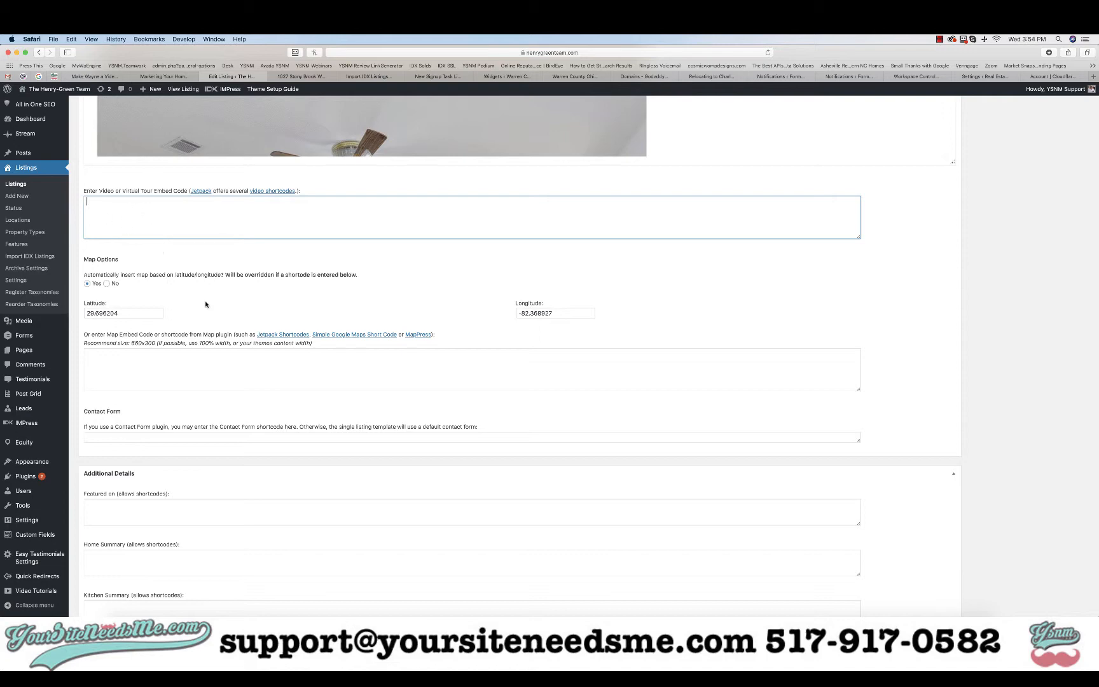
{"action": "scroll", "coordinate": [207, 305], "scroll_direction": "down", "scroll_amount": 4}
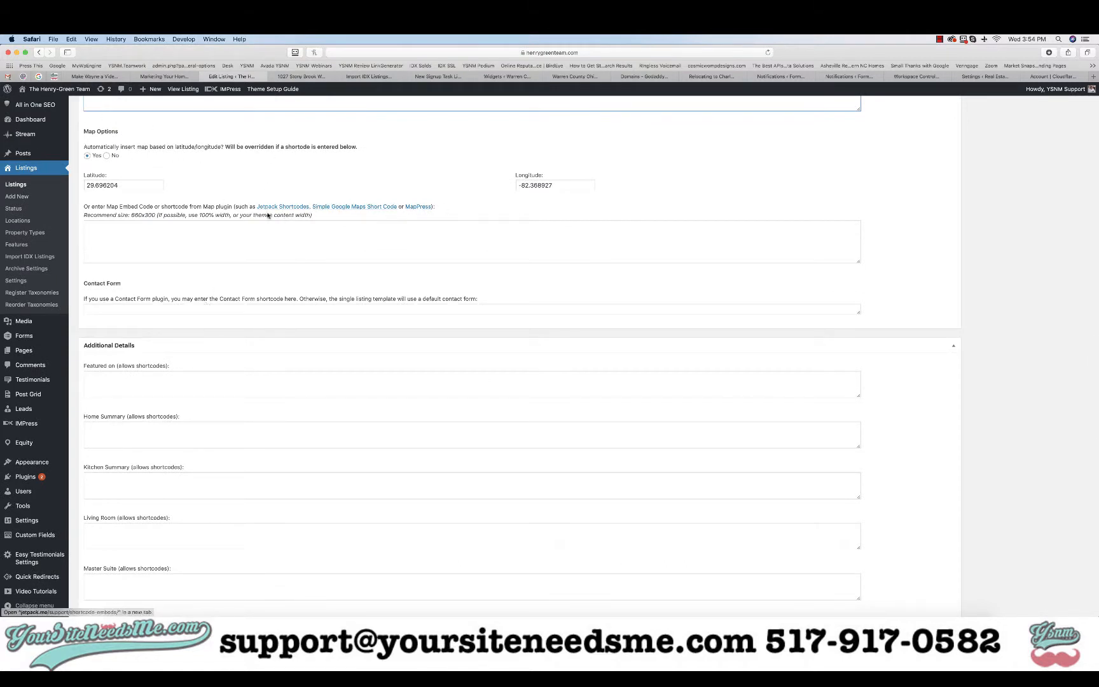
{"action": "left_click", "coordinate": [125, 185]}
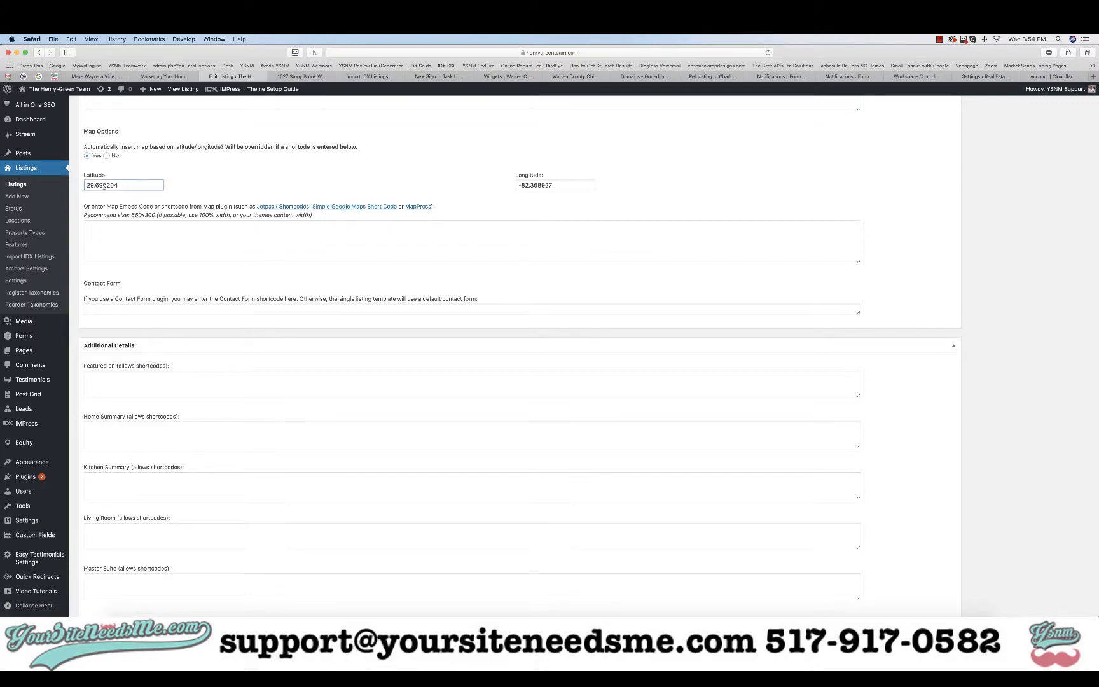
{"action": "left_click", "coordinate": [183, 239]}
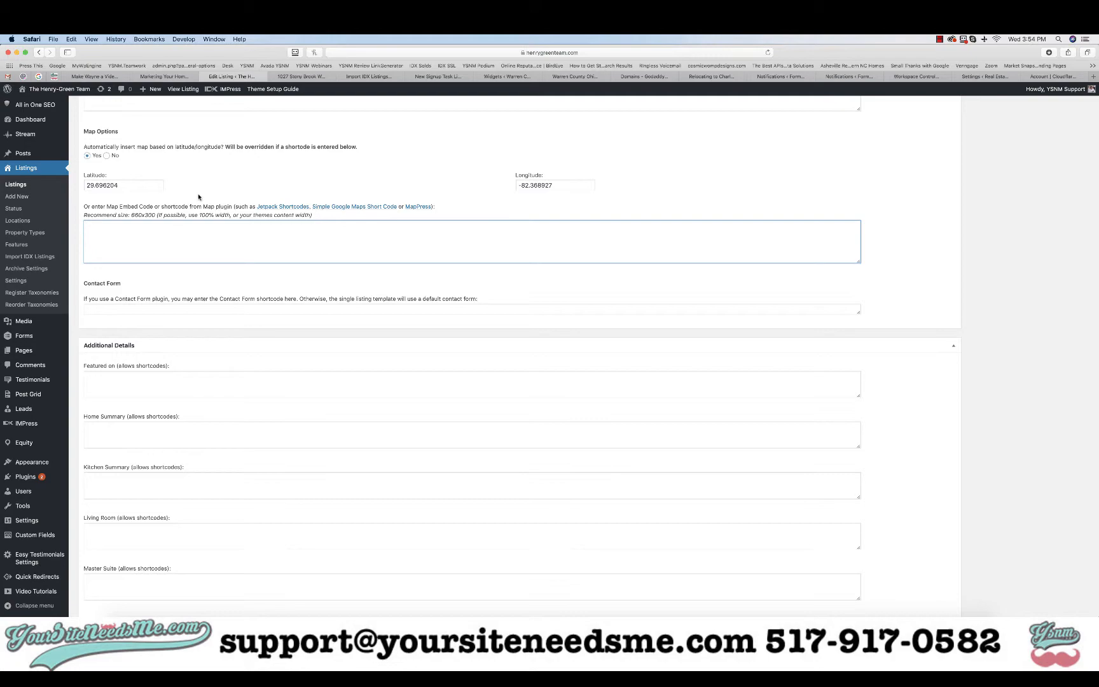
{"action": "scroll", "coordinate": [824, 131], "scroll_direction": "up", "scroll_amount": 20}
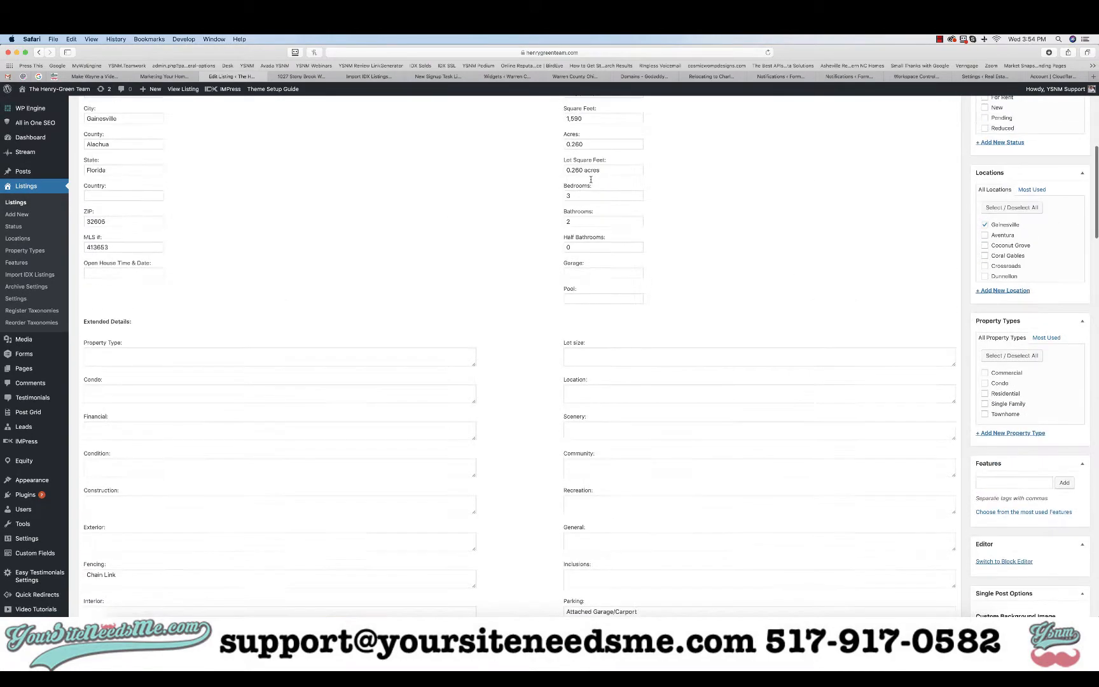
{"action": "left_click", "coordinate": [267, 162]}
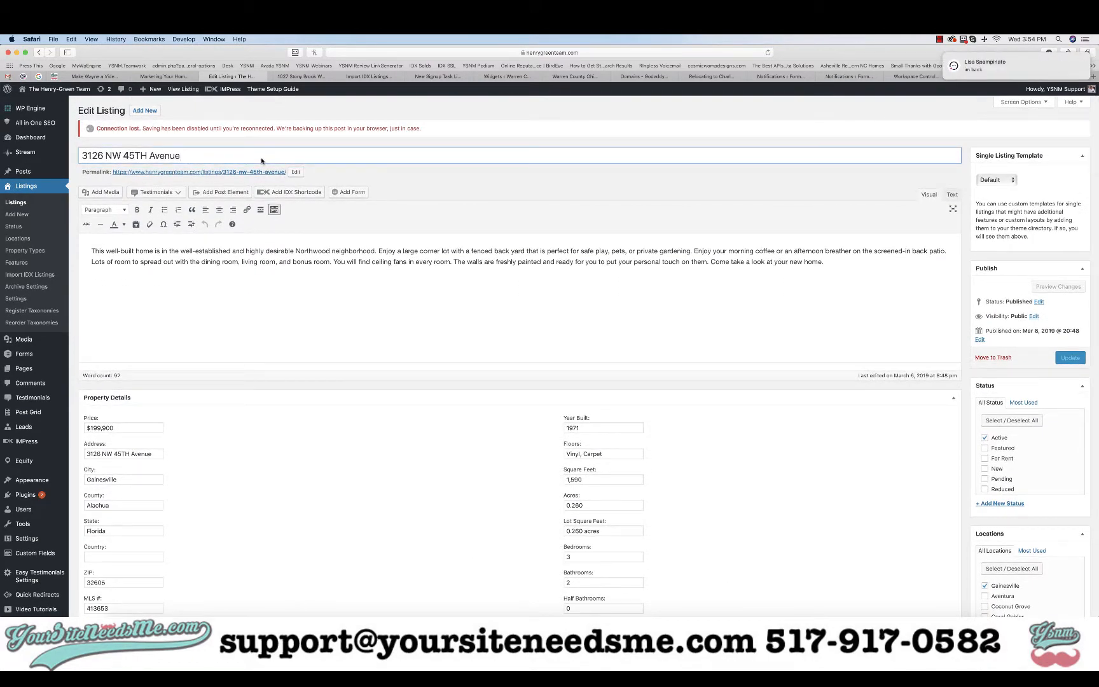
{"action": "triple_click", "coordinate": [261, 161]}
{"action": "key", "text": "super+c"}
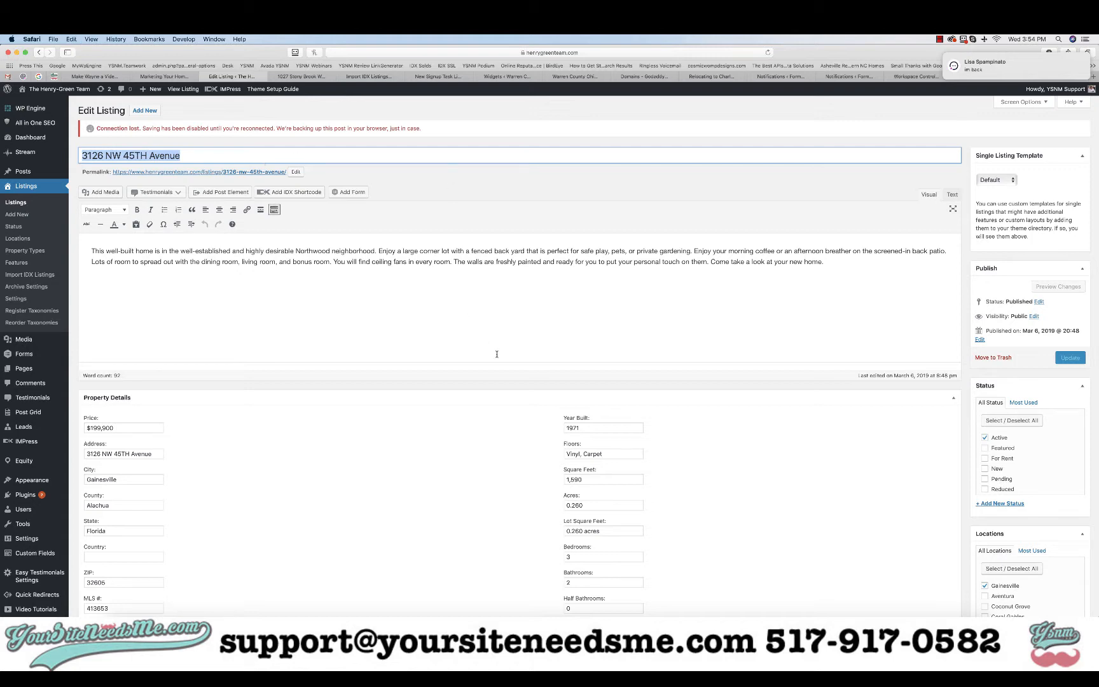
{"action": "left_click", "coordinate": [496, 353]}
{"action": "scroll", "coordinate": [484, 424], "scroll_direction": "down", "scroll_amount": 5}
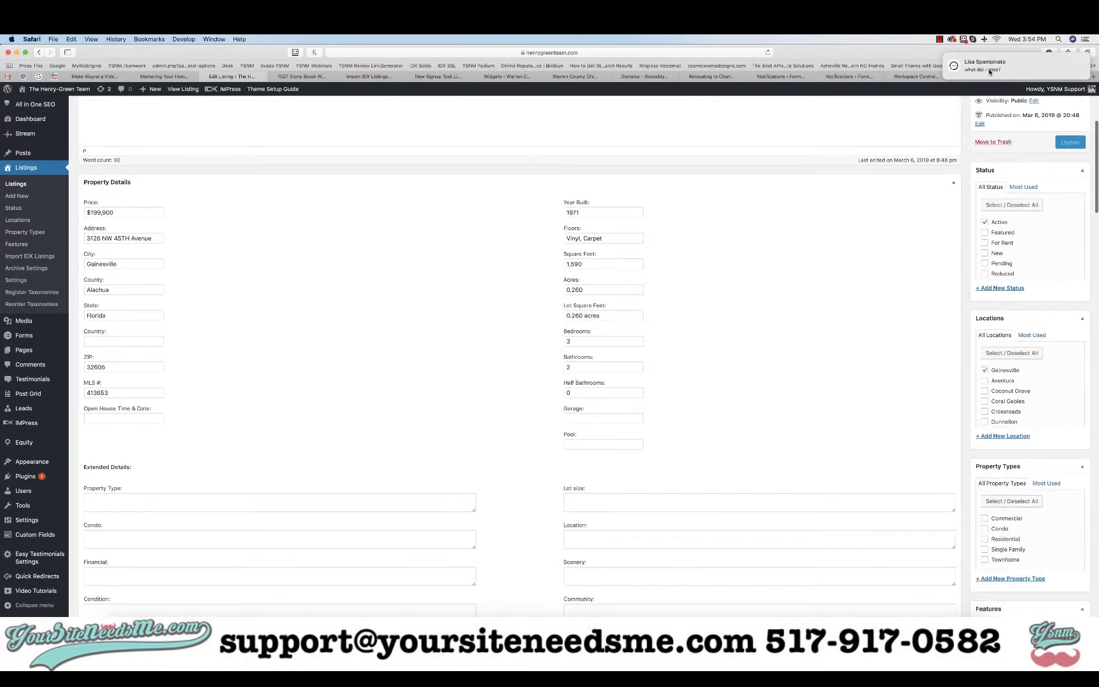
{"action": "left_click", "coordinate": [1094, 76]}
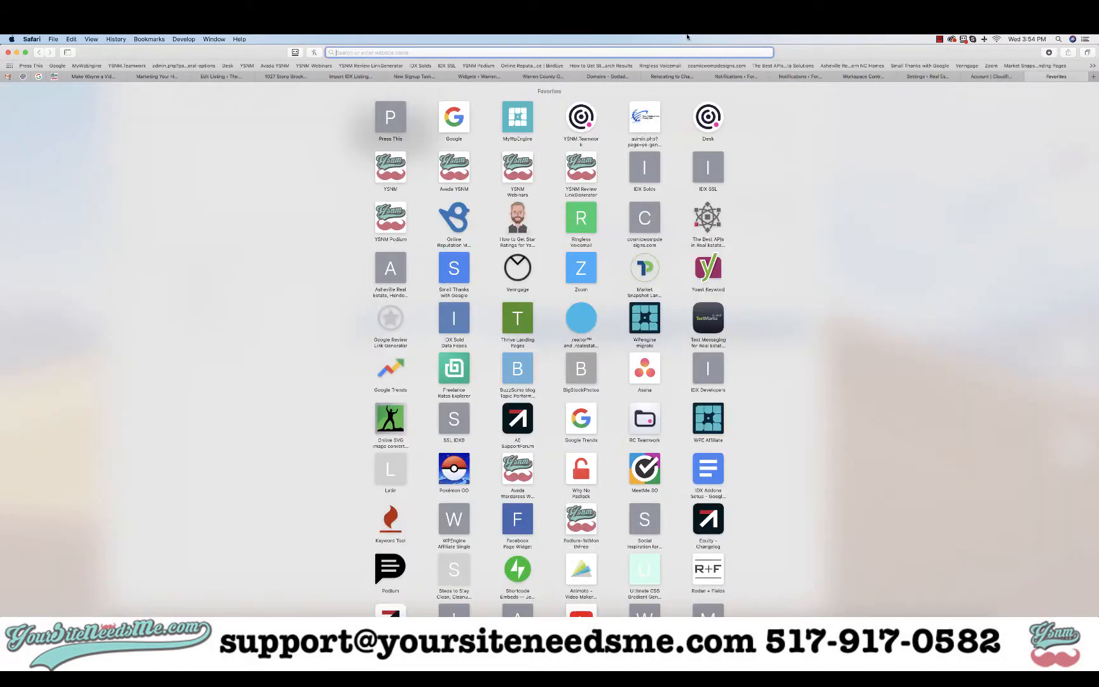
{"action": "type", "text": "google.com/maps"}
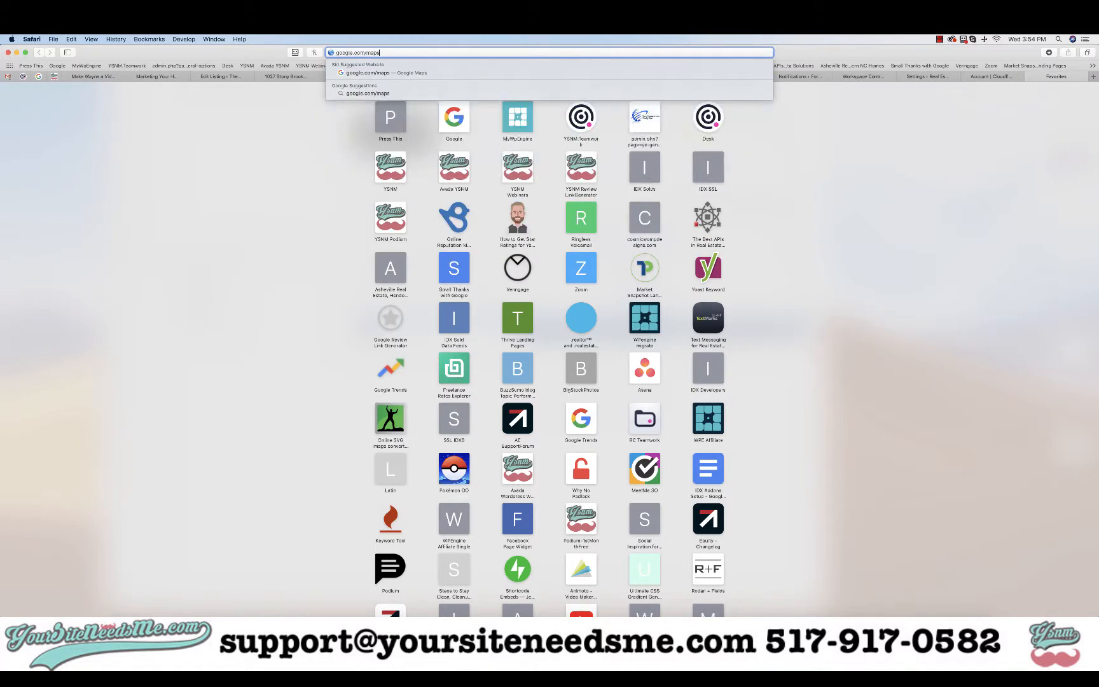
{"action": "key", "text": "Return"}
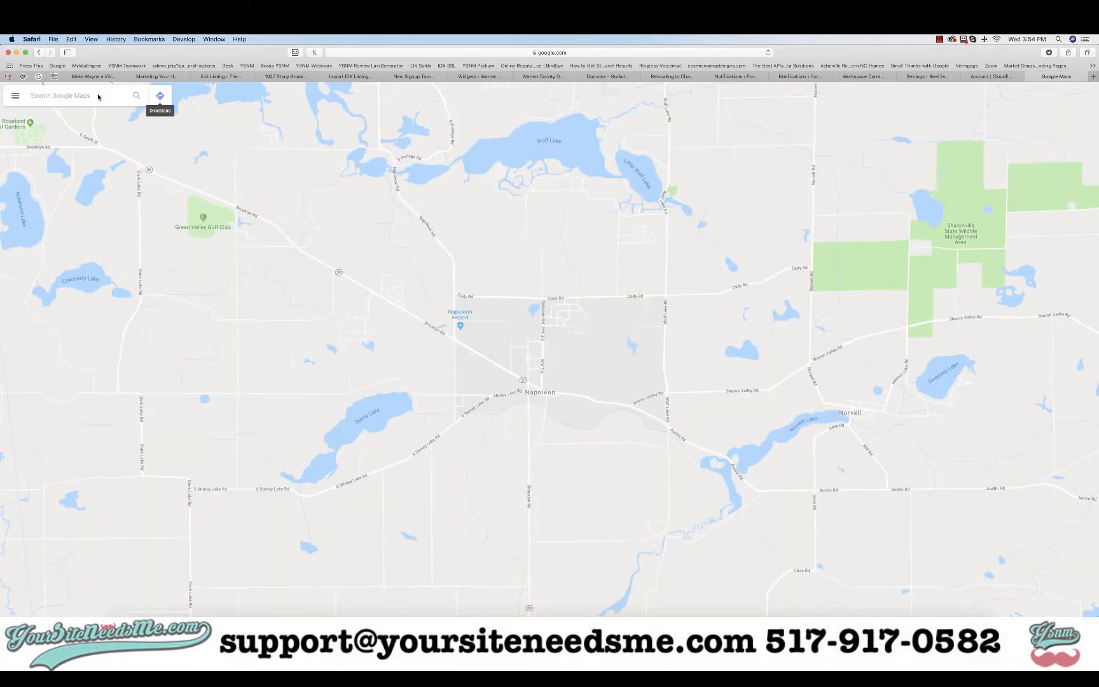
{"action": "left_click", "coordinate": [92, 95]}
{"action": "key", "text": "super+v"}
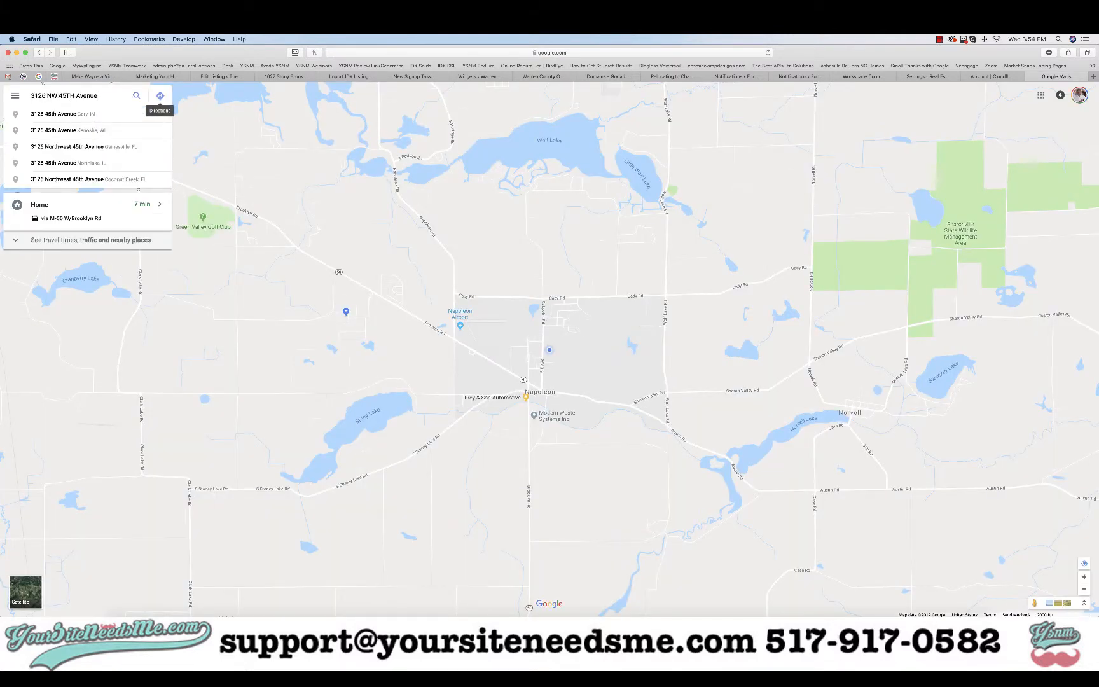
{"action": "type", "text": "Gainesville"}
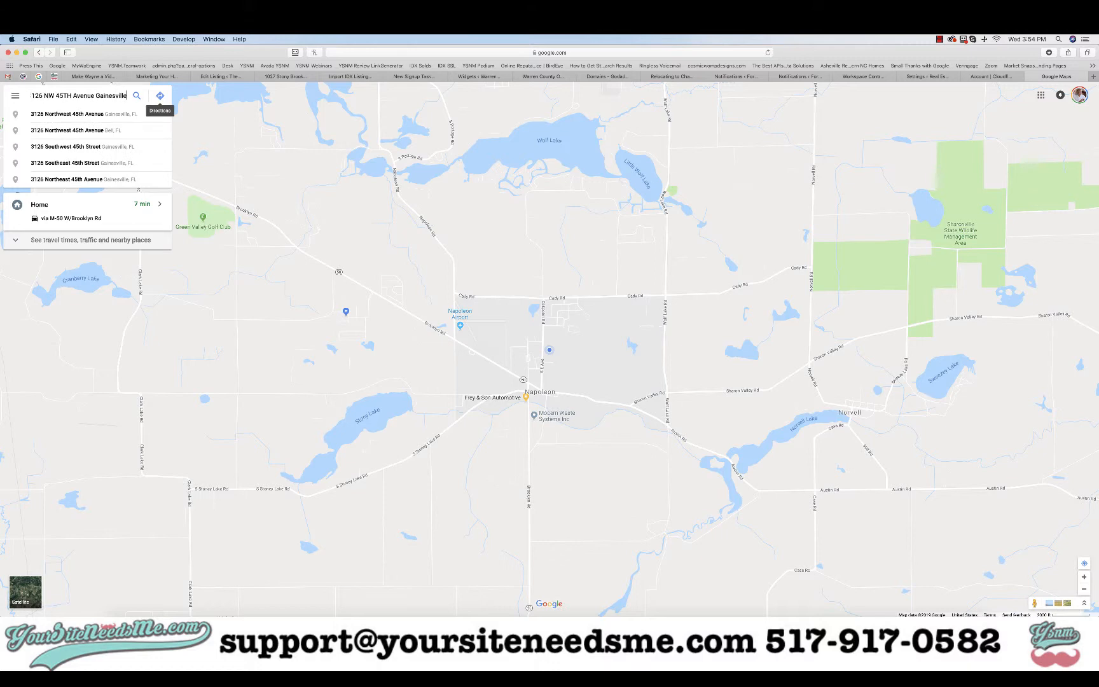
{"action": "left_click", "coordinate": [64, 116]}
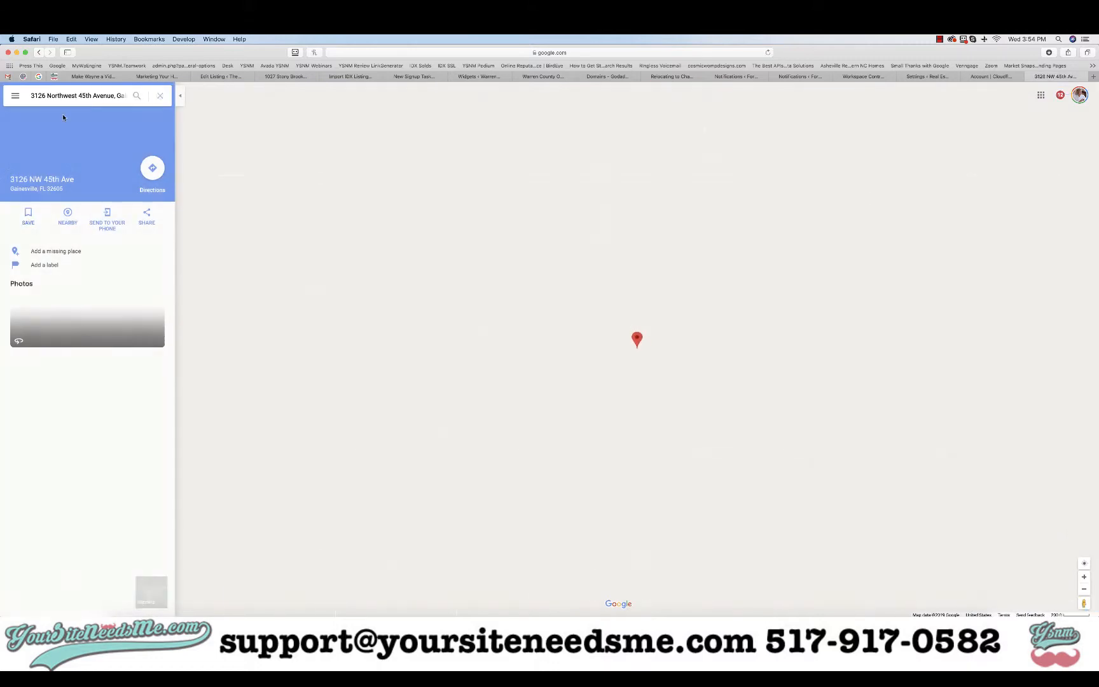
{"action": "left_click", "coordinate": [627, 52]}
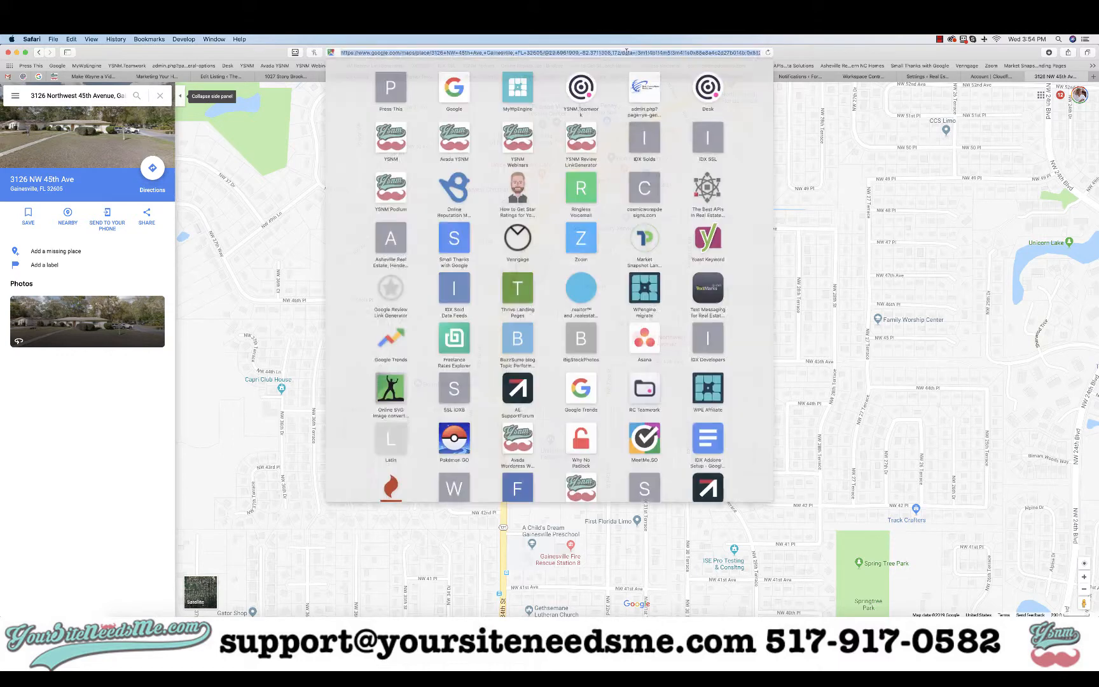
{"action": "left_click", "coordinate": [543, 53]}
{"action": "left_click", "coordinate": [606, 53], "text": "shift"}
{"action": "key", "text": "super+c"}
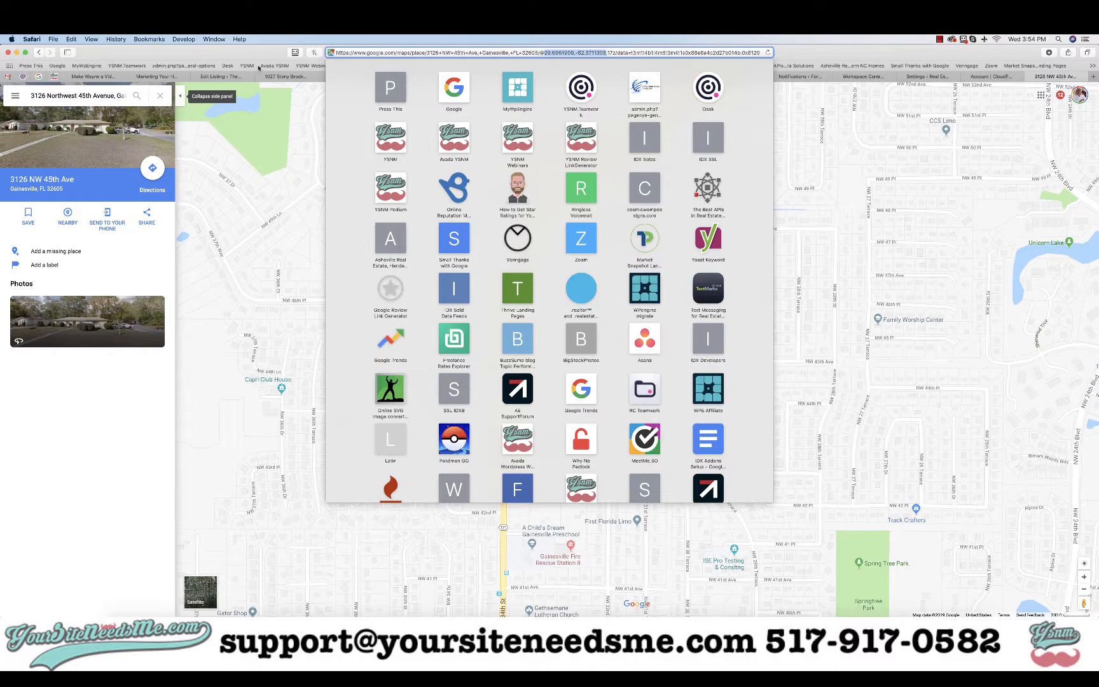
{"action": "left_click", "coordinate": [233, 49]}
{"action": "left_click", "coordinate": [222, 77]}
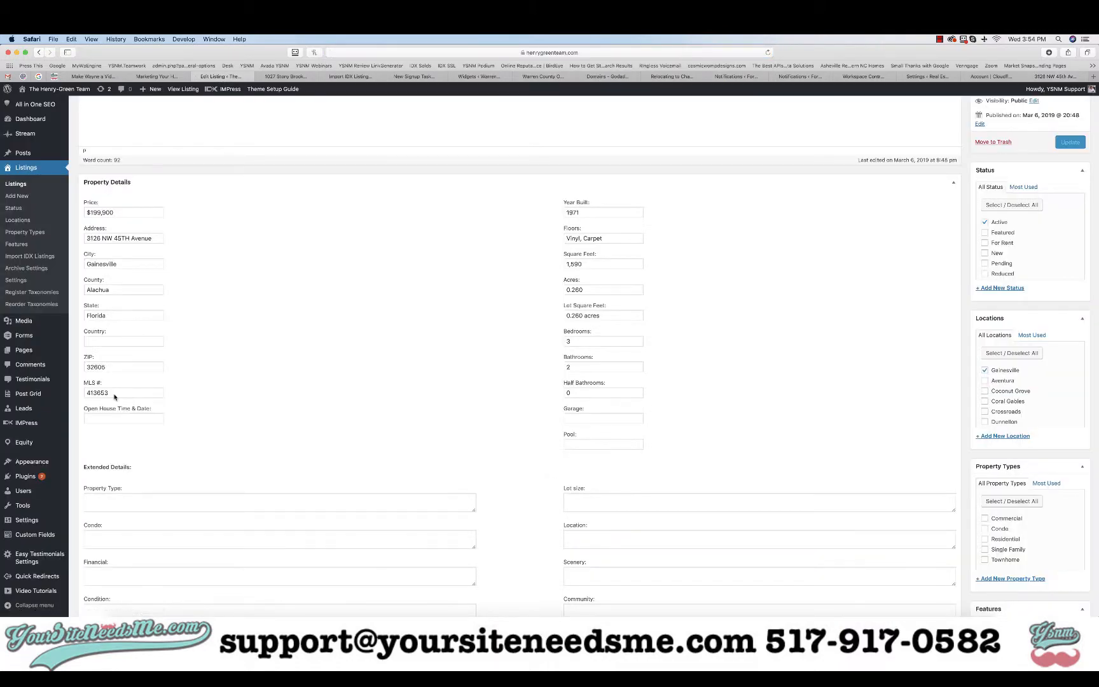
{"action": "scroll", "coordinate": [288, 344], "scroll_direction": "down", "scroll_amount": 10}
{"action": "scroll", "coordinate": [287, 344], "scroll_direction": "down", "scroll_amount": 15}
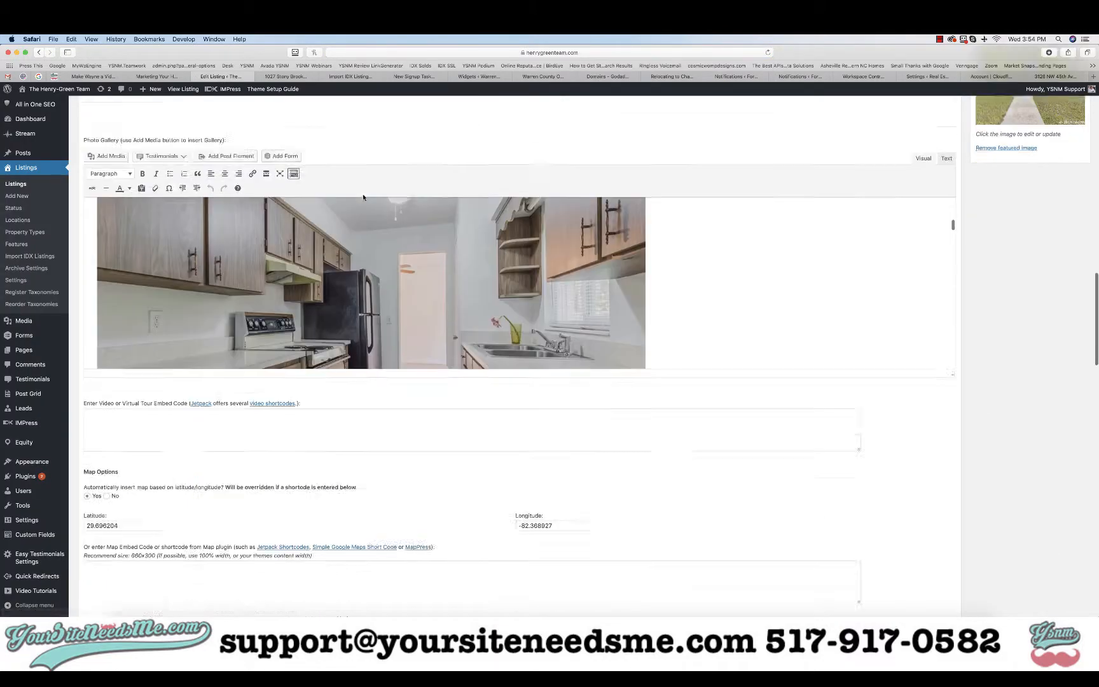
{"action": "double_click", "coordinate": [139, 210]}
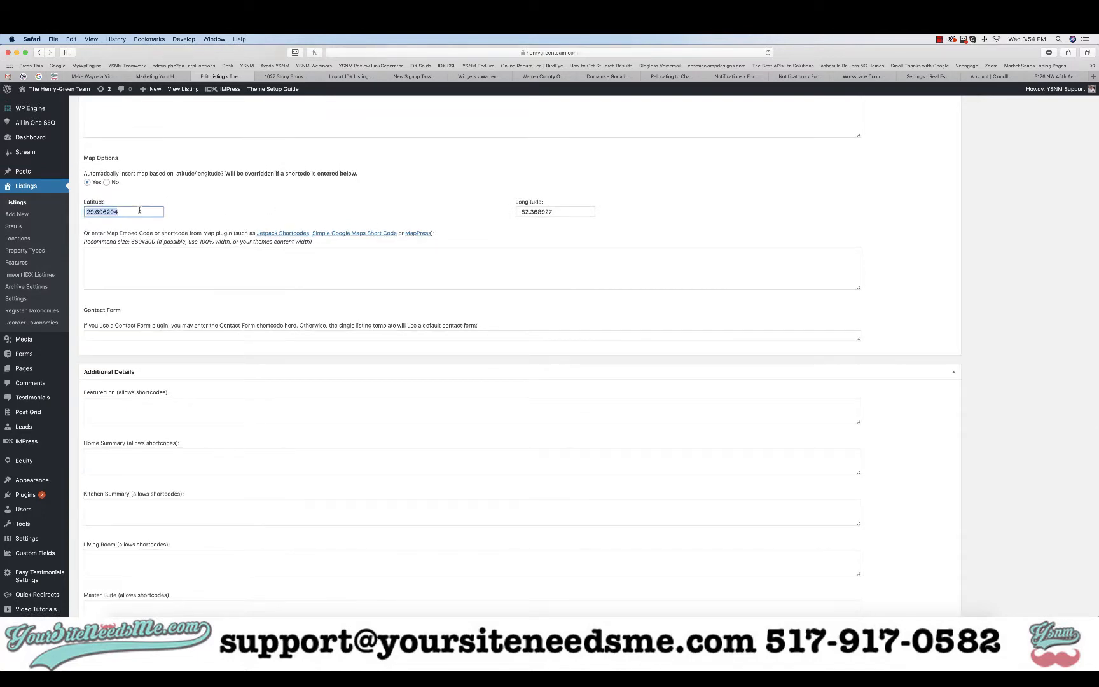
{"action": "left_click", "coordinate": [135, 256]}
{"action": "key", "text": "super+v"}
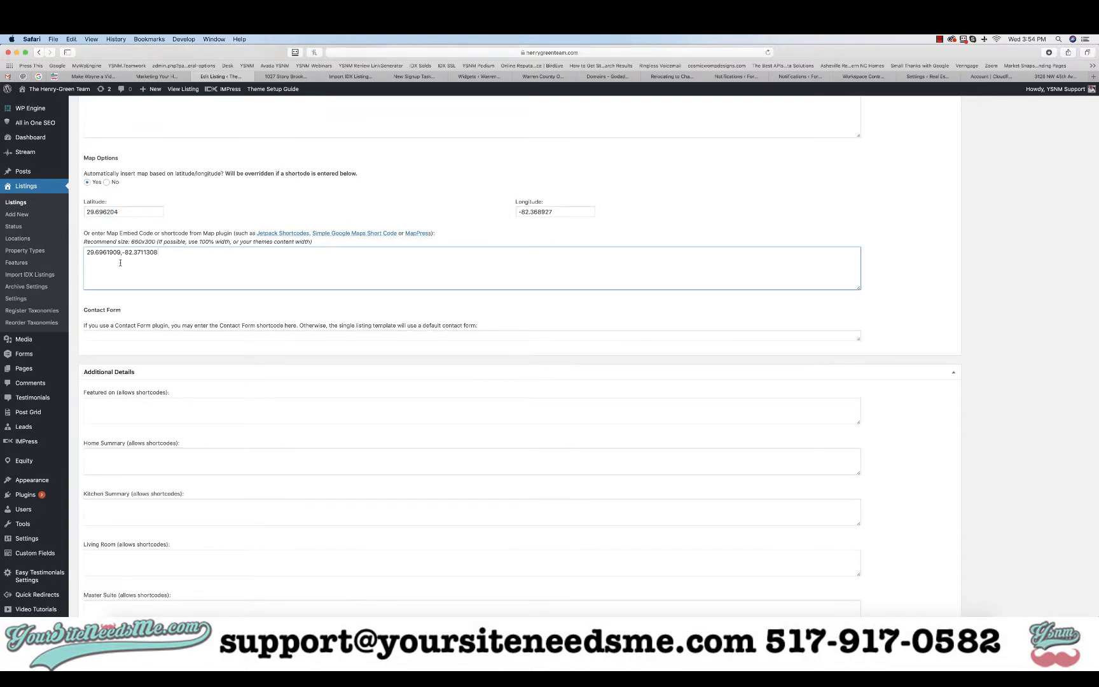
{"action": "left_click_drag", "start_coordinate": [121, 252], "coordinate": [82, 221]}
{"action": "key", "text": "super+c"}
{"action": "double_click", "coordinate": [124, 186]}
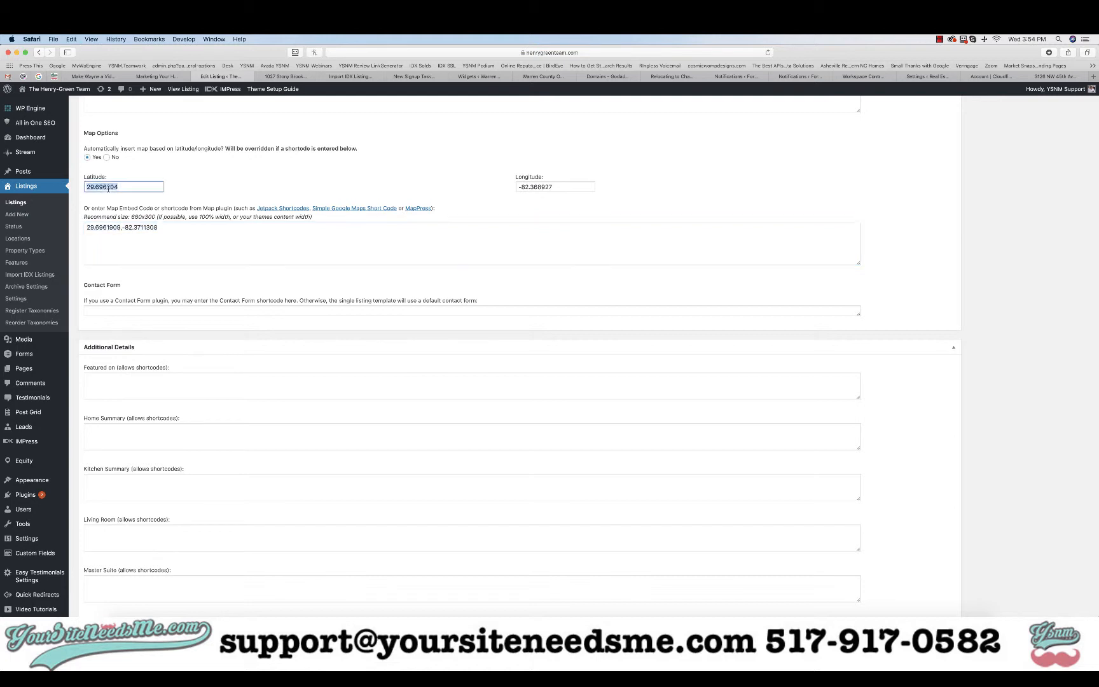
{"action": "key", "text": "super+v"}
Set the longitude to -82.3711308 and clear the leftover coordinates from the embed box
{"action": "left_click_drag", "start_coordinate": [166, 227], "coordinate": [129, 227]}
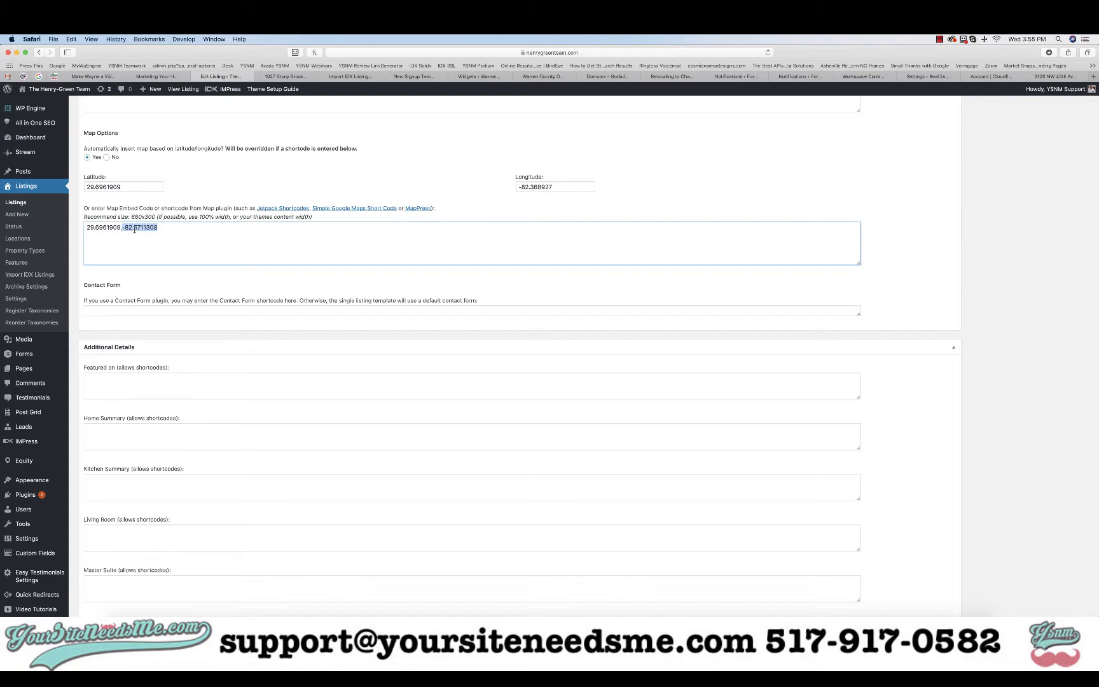
{"action": "scroll", "coordinate": [135, 230], "scroll_direction": "up", "scroll_amount": 5}
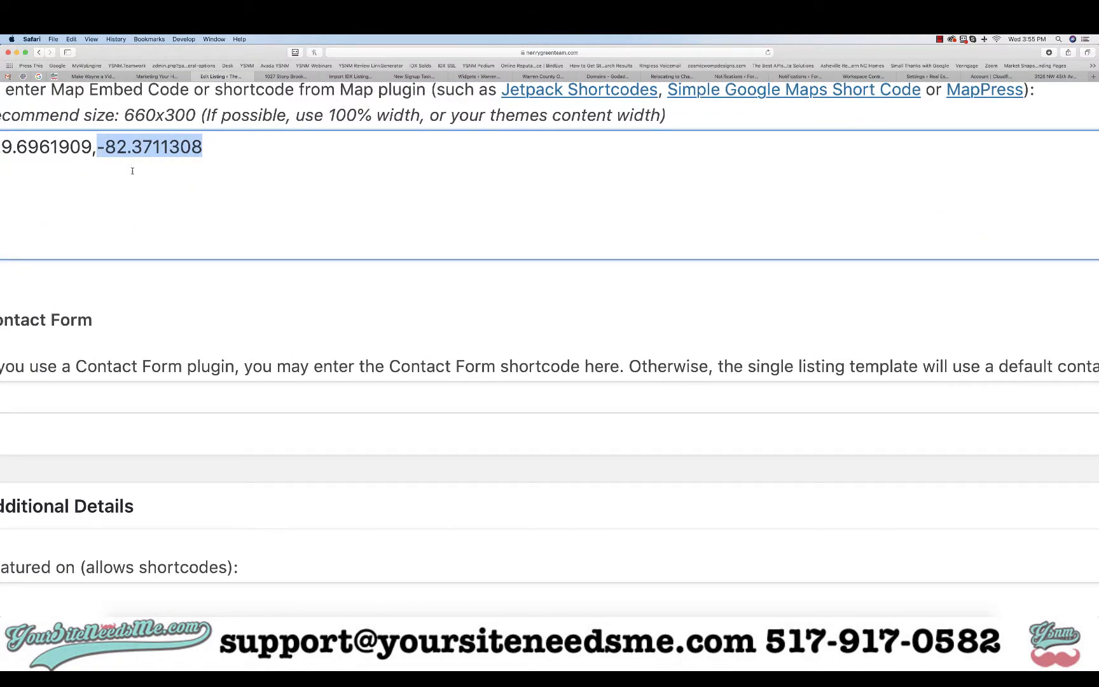
{"action": "scroll", "coordinate": [132, 170], "scroll_direction": "down", "scroll_amount": 5}
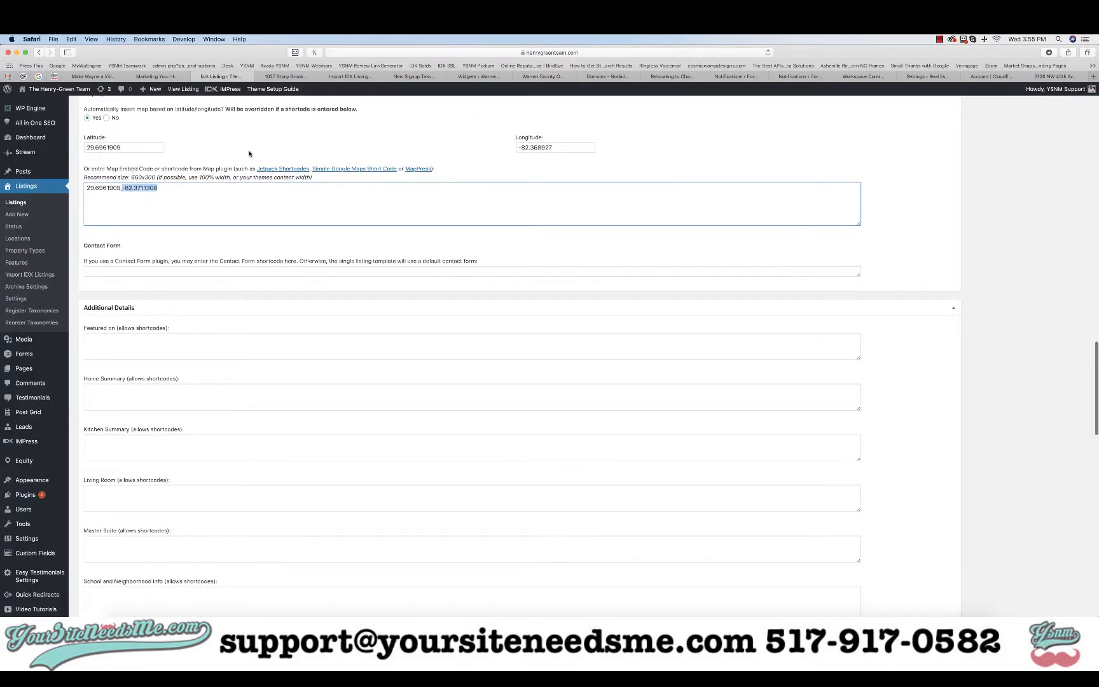
{"action": "left_click", "coordinate": [532, 147]}
{"action": "key", "text": "super+a"}
{"action": "key", "text": "super+v"}
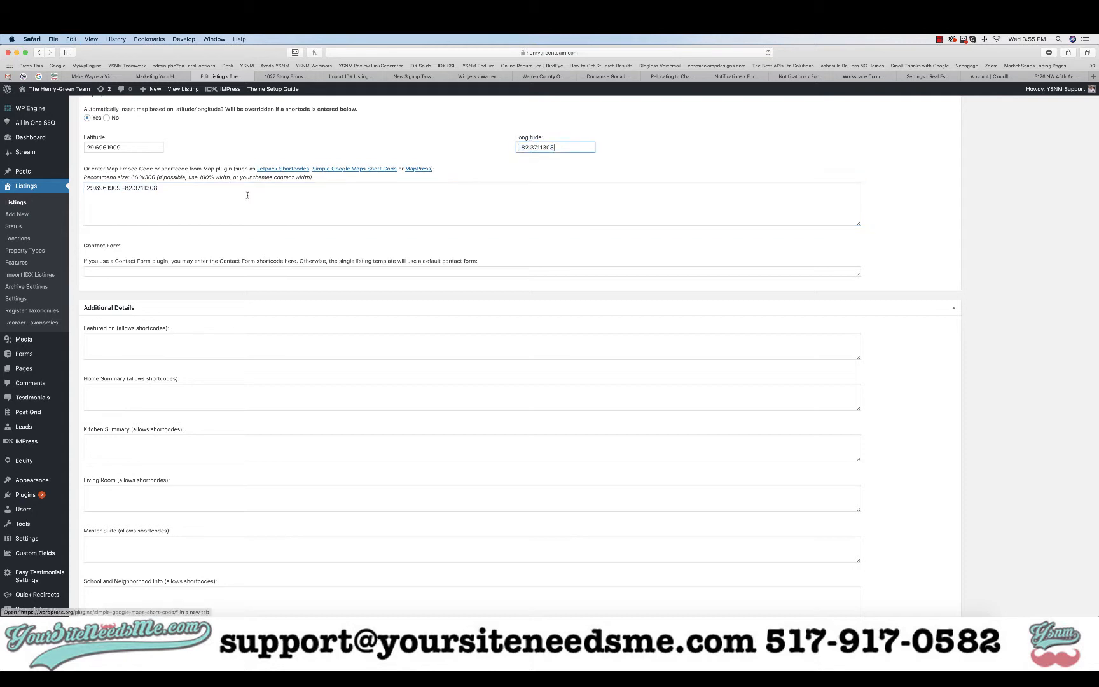
{"action": "left_click", "coordinate": [201, 192]}
{"action": "key", "text": "super+a"}
{"action": "key", "text": "BackSpace"}
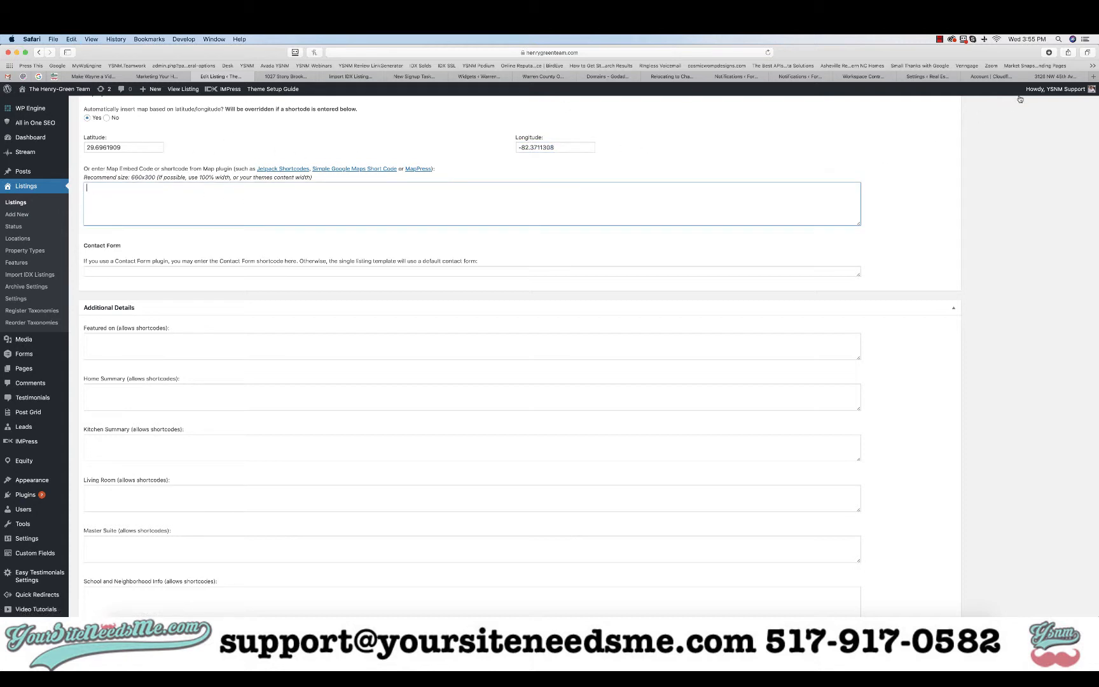
{"action": "left_click", "coordinate": [1046, 78]}
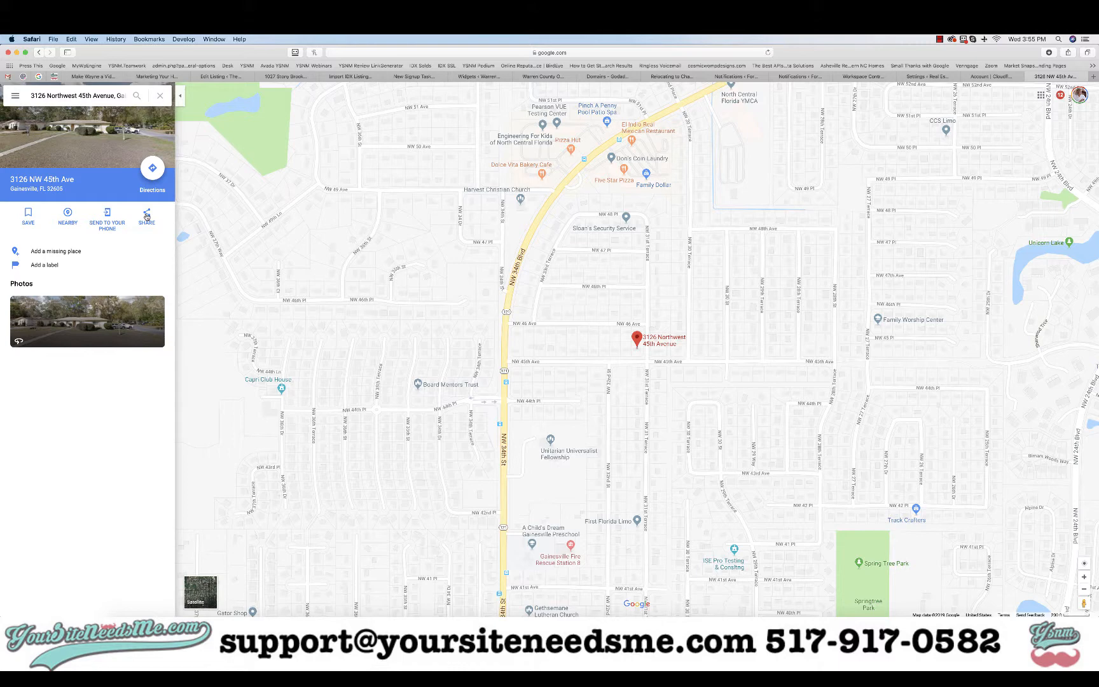
{"action": "left_click", "coordinate": [146, 216]}
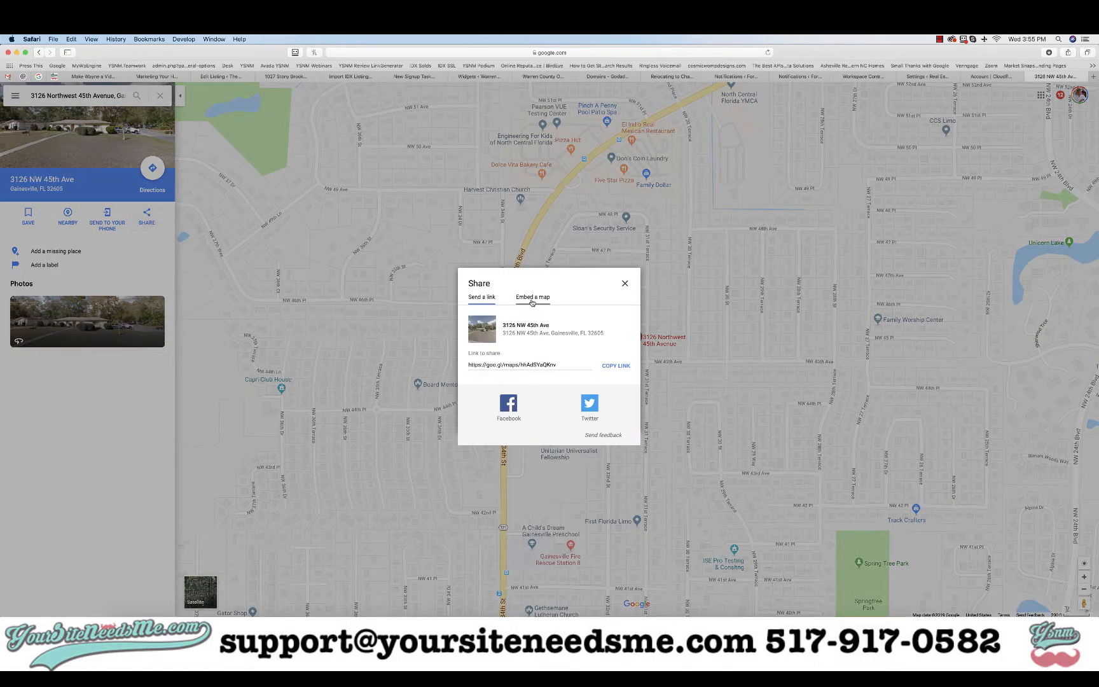
{"action": "left_click", "coordinate": [533, 297]}
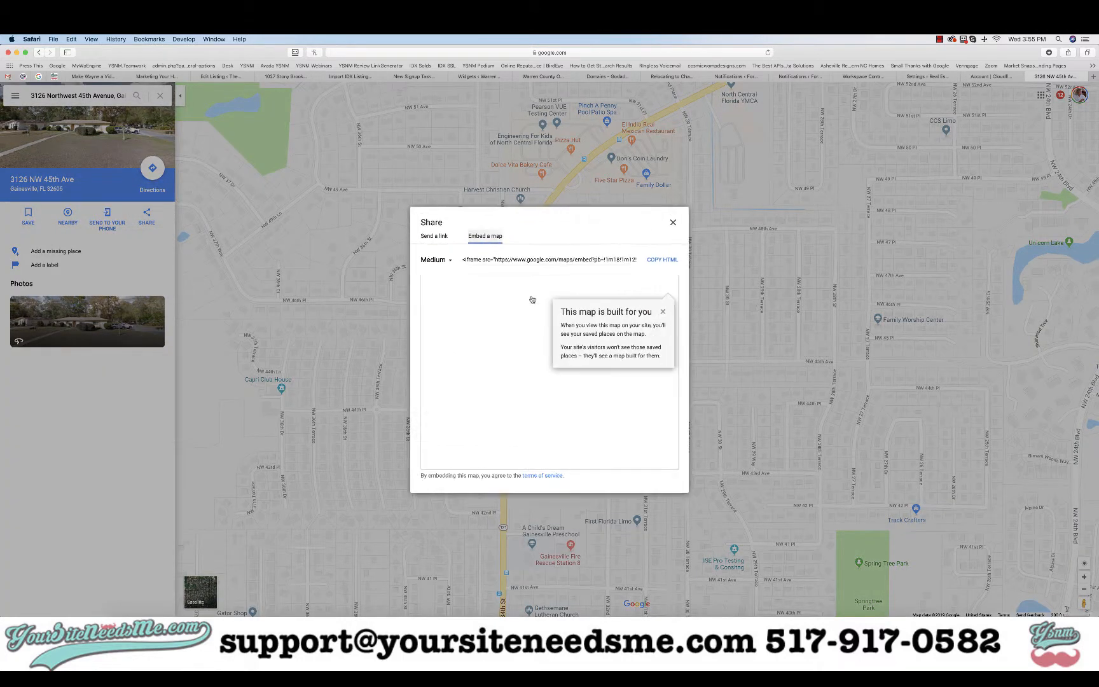
{"action": "left_click", "coordinate": [442, 260]}
{"action": "left_click", "coordinate": [437, 285]}
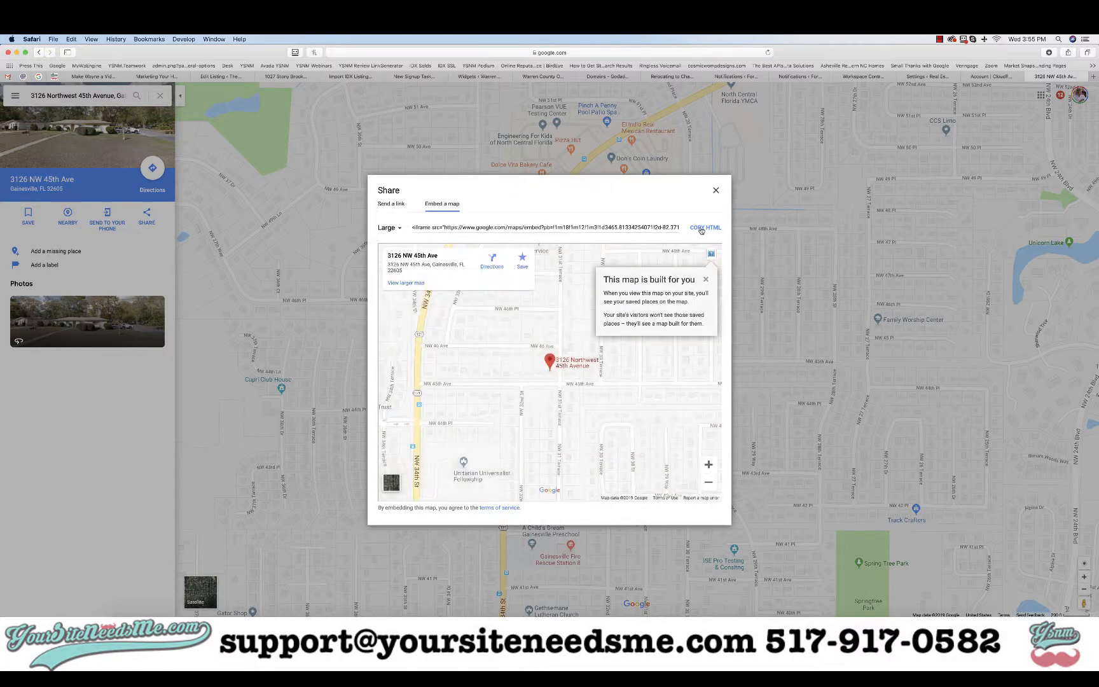
{"action": "left_click", "coordinate": [702, 227]}
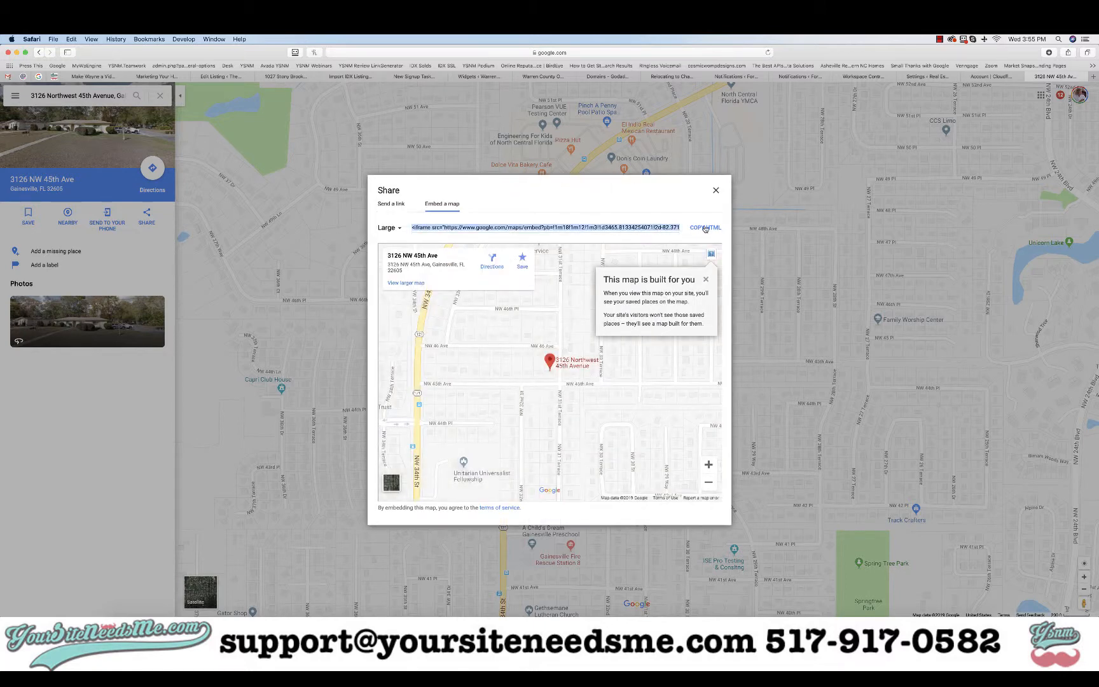
{"action": "left_click", "coordinate": [211, 76]}
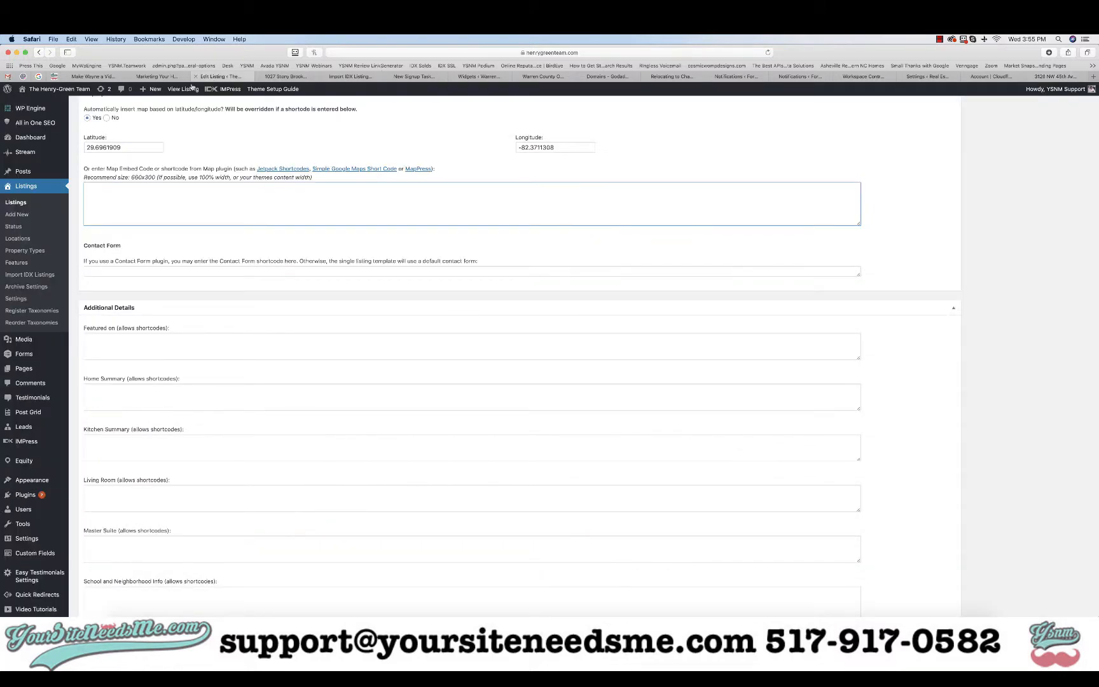
Paste the large Google Maps iframe code into the Map Embed Code field and review the listing
{"action": "left_click", "coordinate": [128, 212]}
{"action": "key", "text": "super+v"}
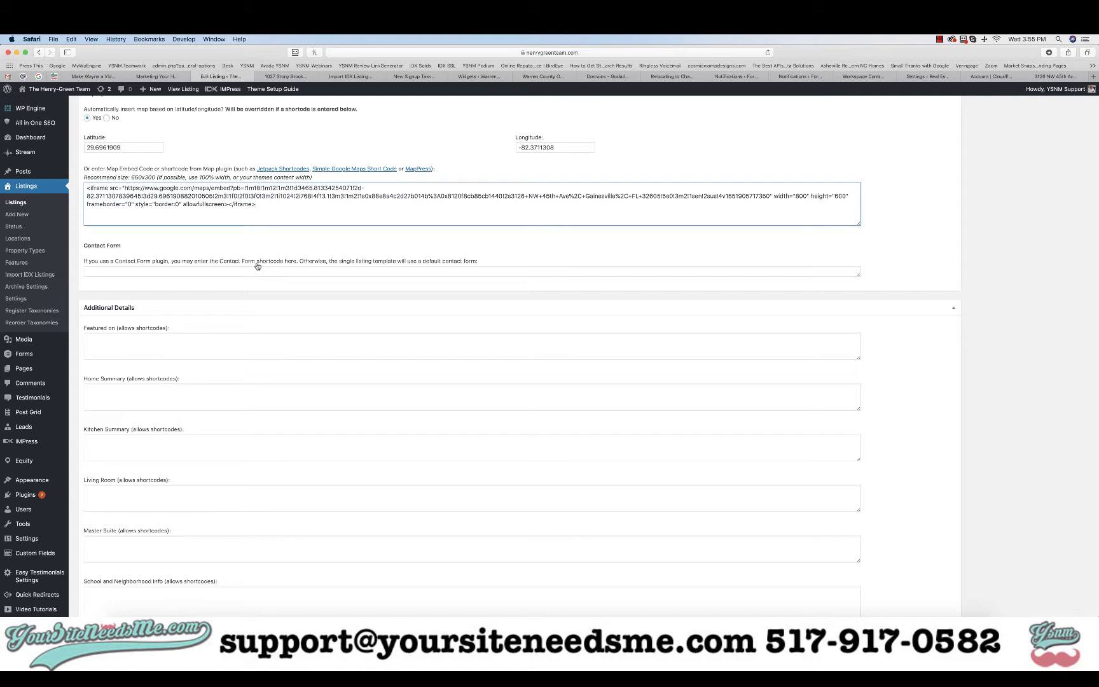
{"action": "scroll", "coordinate": [257, 265], "scroll_direction": "down", "scroll_amount": 5}
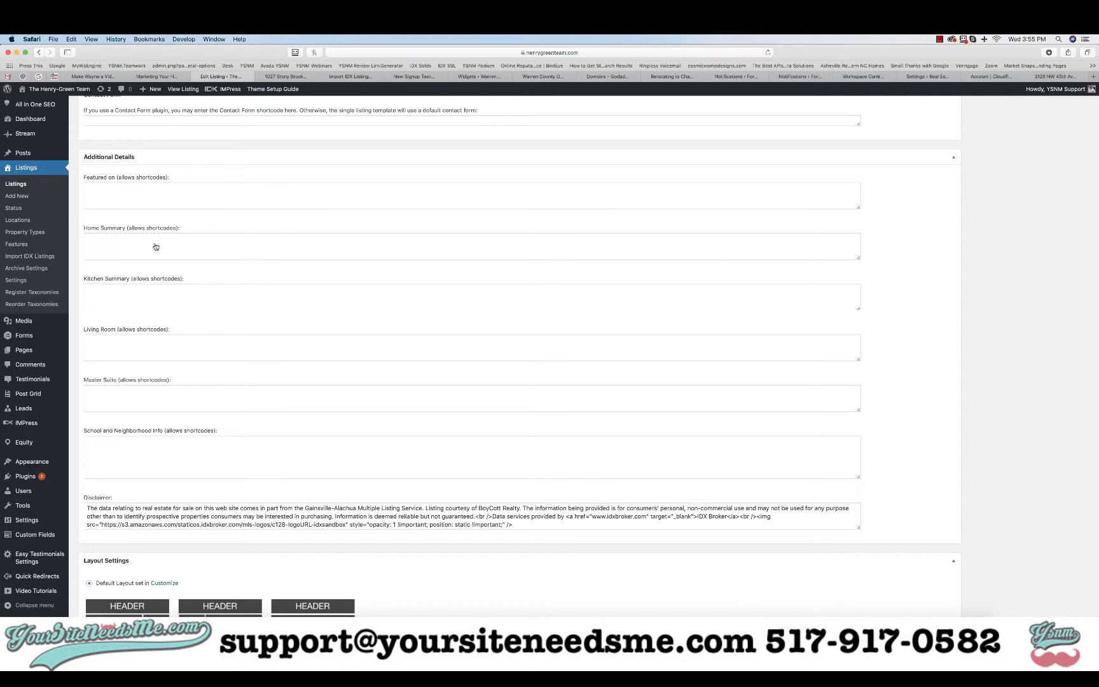
{"action": "scroll", "coordinate": [311, 329], "scroll_direction": "down", "scroll_amount": 5}
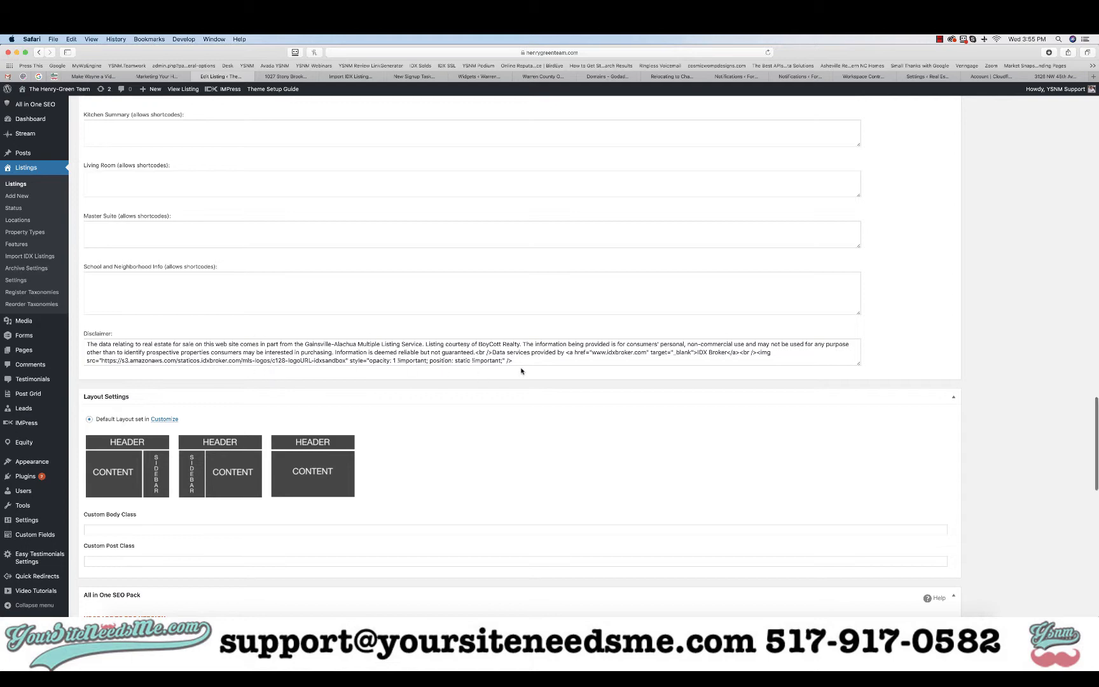
{"action": "scroll", "coordinate": [521, 371], "scroll_direction": "up", "scroll_amount": 10}
{"action": "scroll", "coordinate": [1006, 326], "scroll_direction": "up", "scroll_amount": 8}
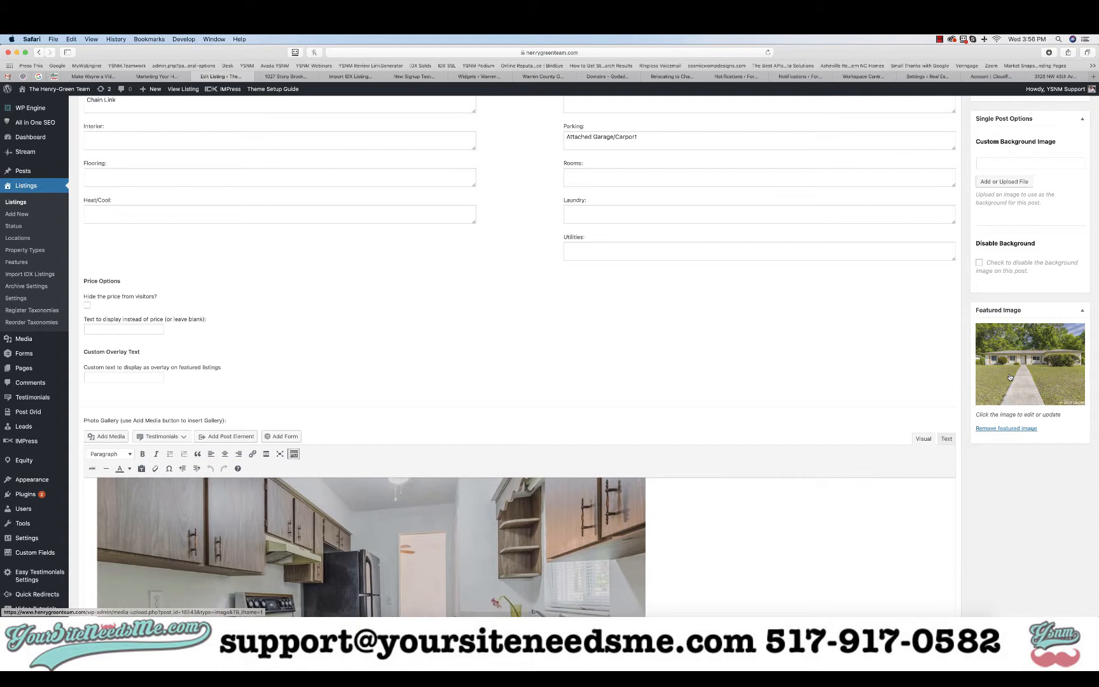
Remove the listing's current featured image and start uploading a replacement from the computer
{"action": "left_click", "coordinate": [1009, 429]}
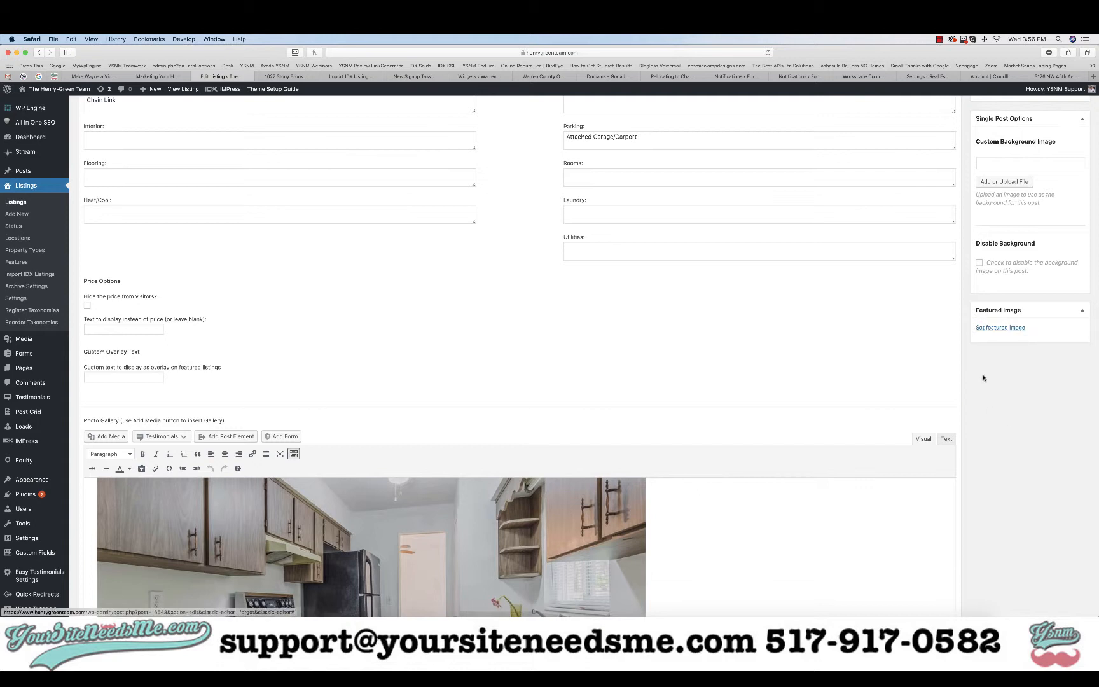
{"action": "left_click", "coordinate": [992, 328]}
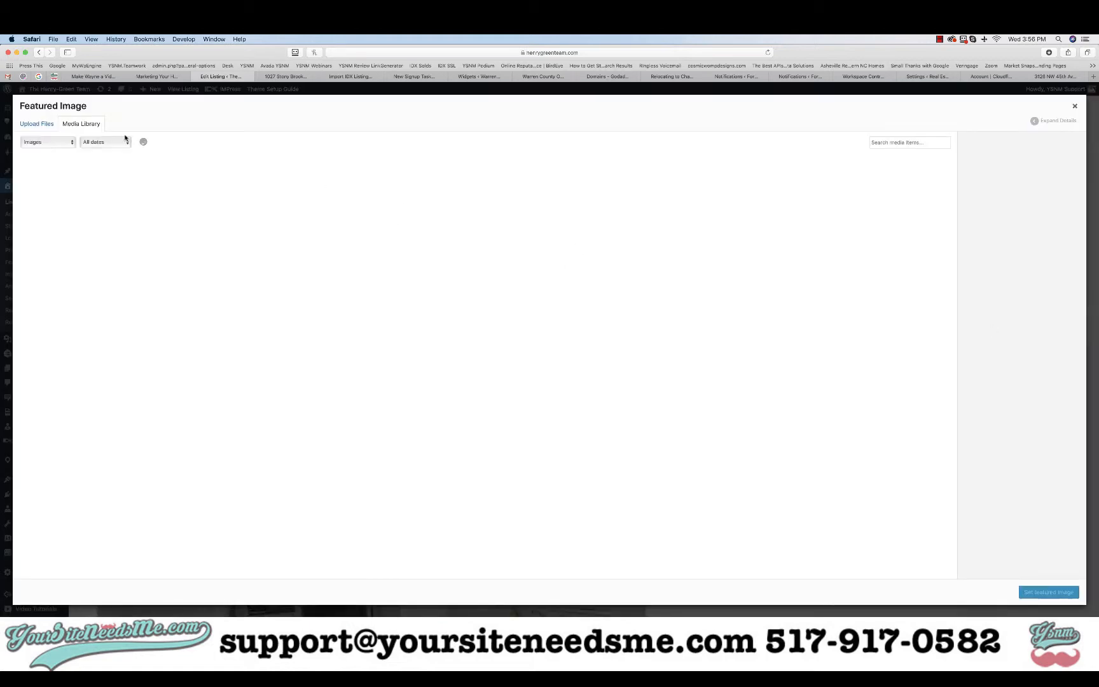
{"action": "left_click", "coordinate": [45, 126]}
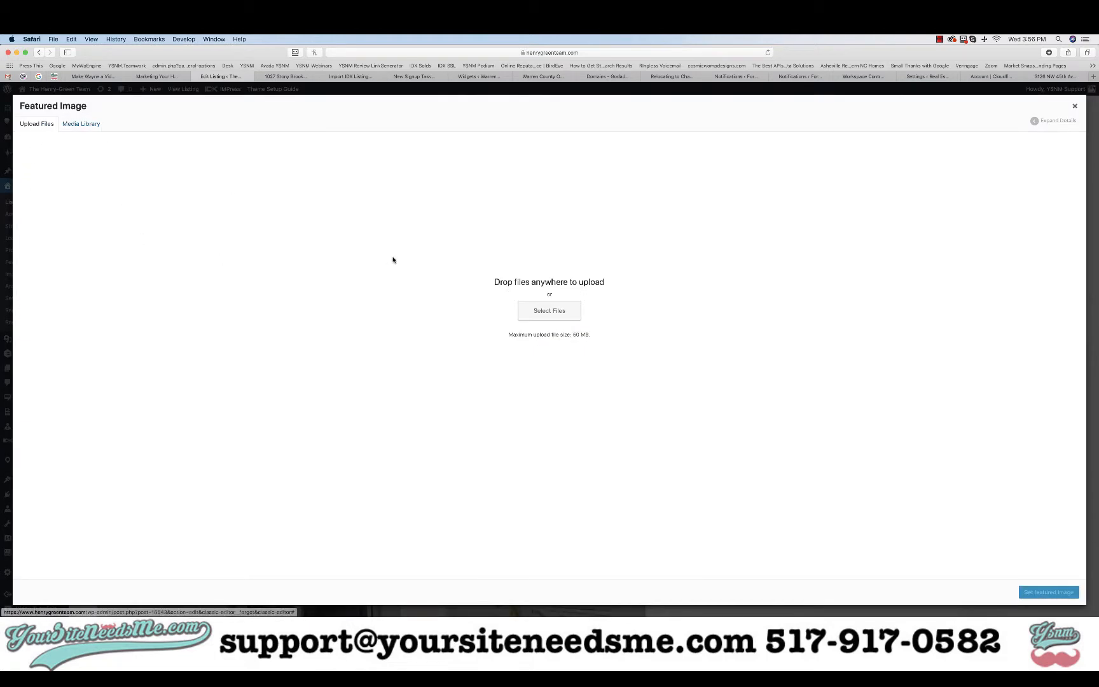
{"action": "left_click", "coordinate": [550, 314]}
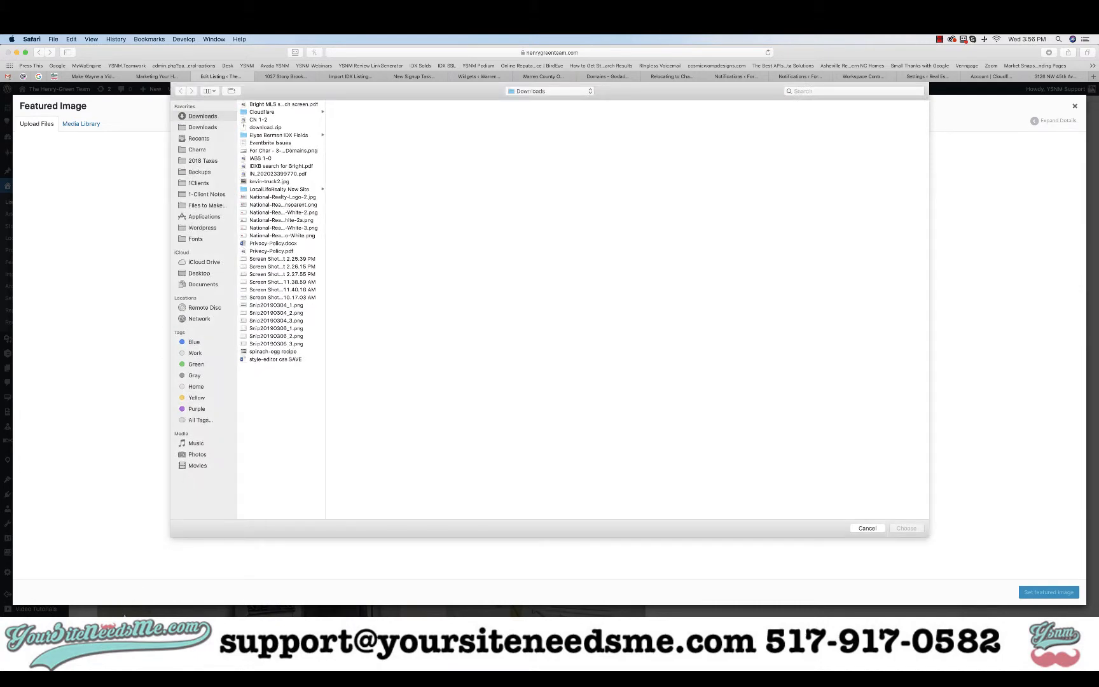
Unzip download.zip in the Downloads folder to extract the listing photos
{"action": "left_click", "coordinate": [126, 628]}
{"action": "left_click", "coordinate": [151, 112]}
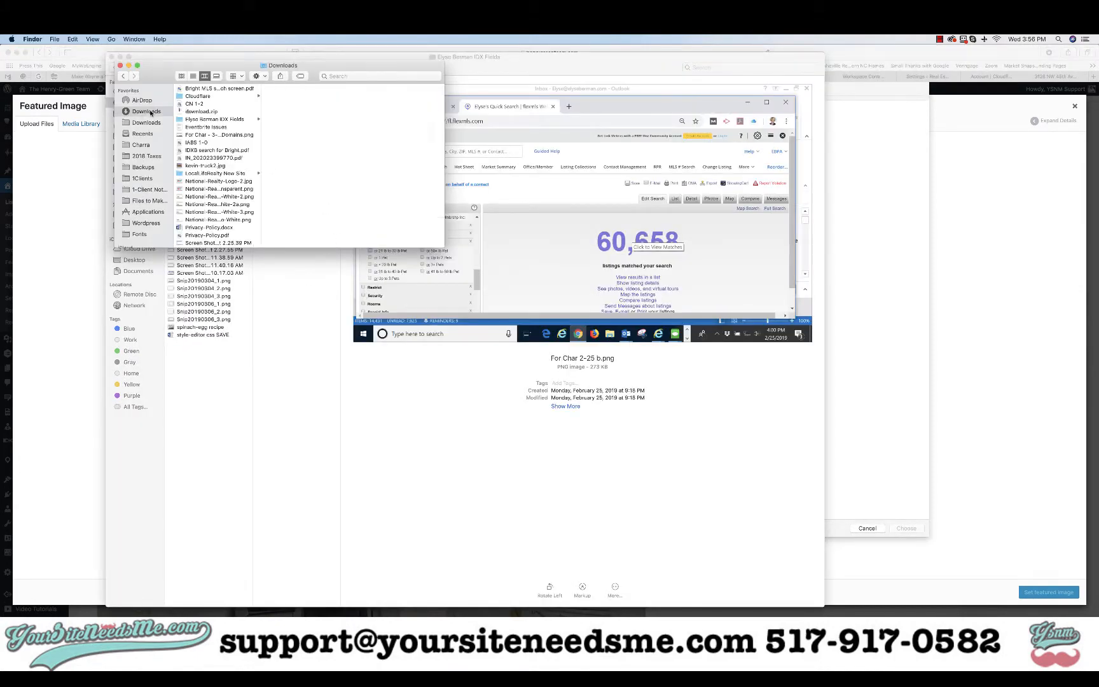
{"action": "double_click", "coordinate": [197, 111]}
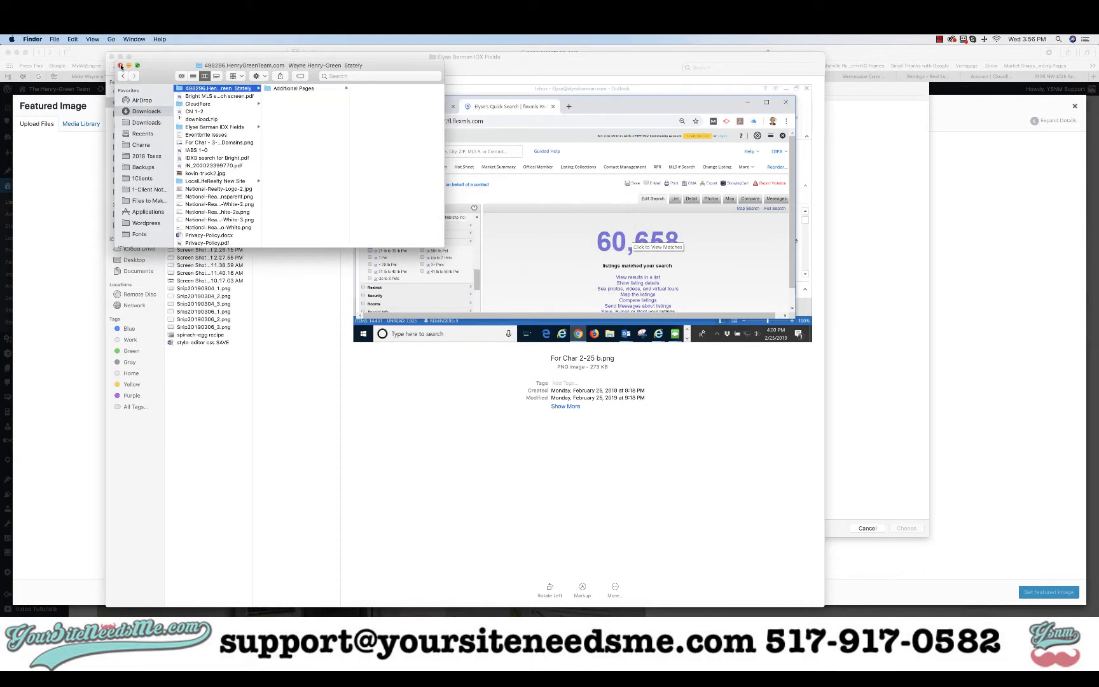
{"action": "key", "text": "Right"}
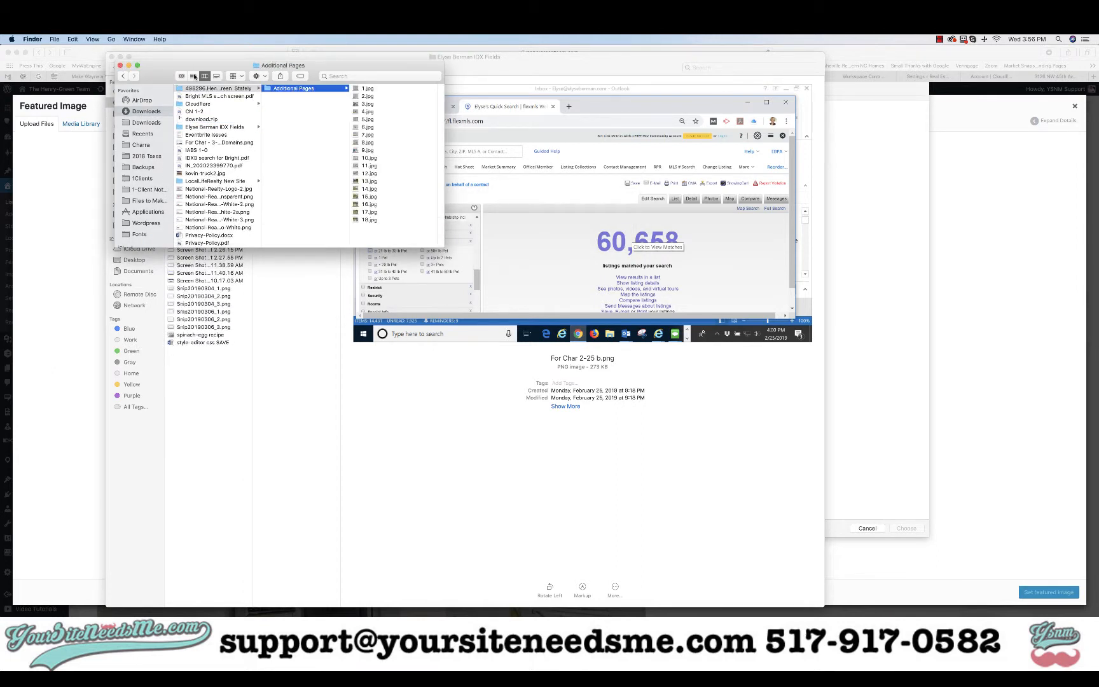
{"action": "left_click", "coordinate": [120, 65]}
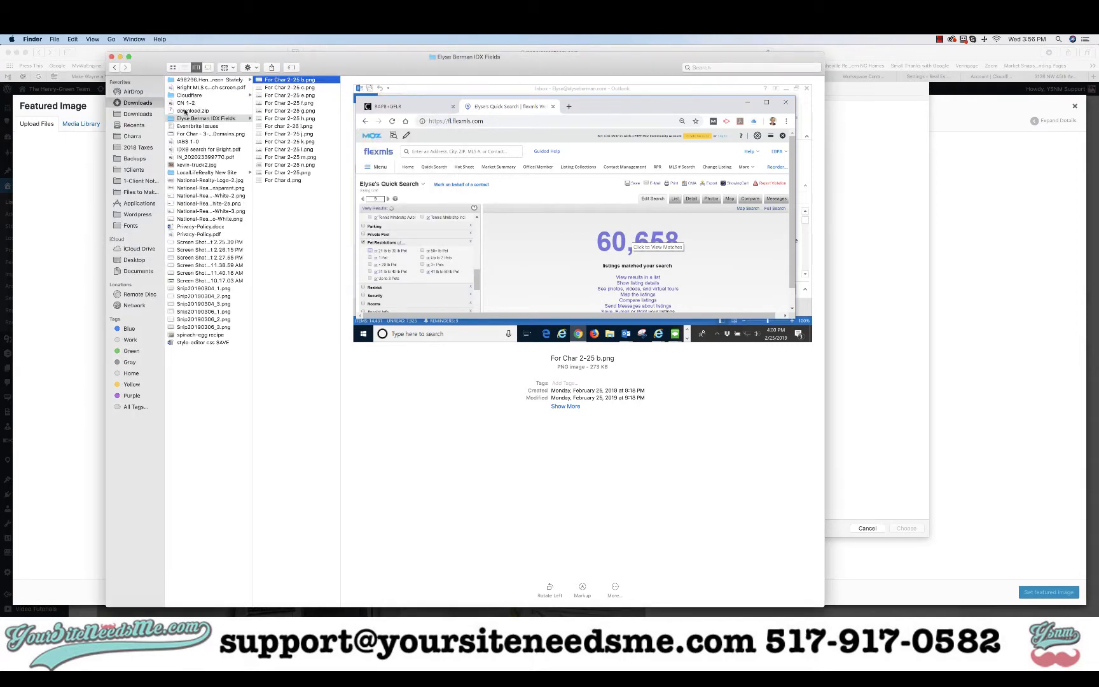
Browse the 498296 Additional Pages photos 1.jpg through 18.jpg and open 16.jpg full size
{"action": "left_click", "coordinate": [191, 80]}
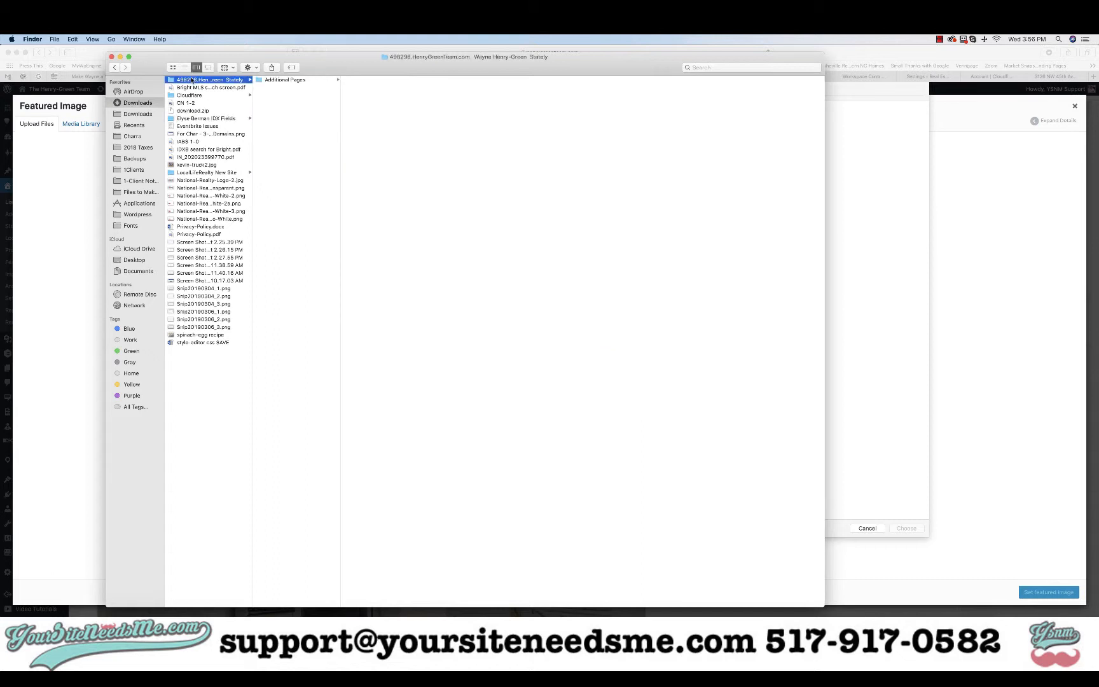
{"action": "key", "text": "Right"}
{"action": "key", "text": "Right"}
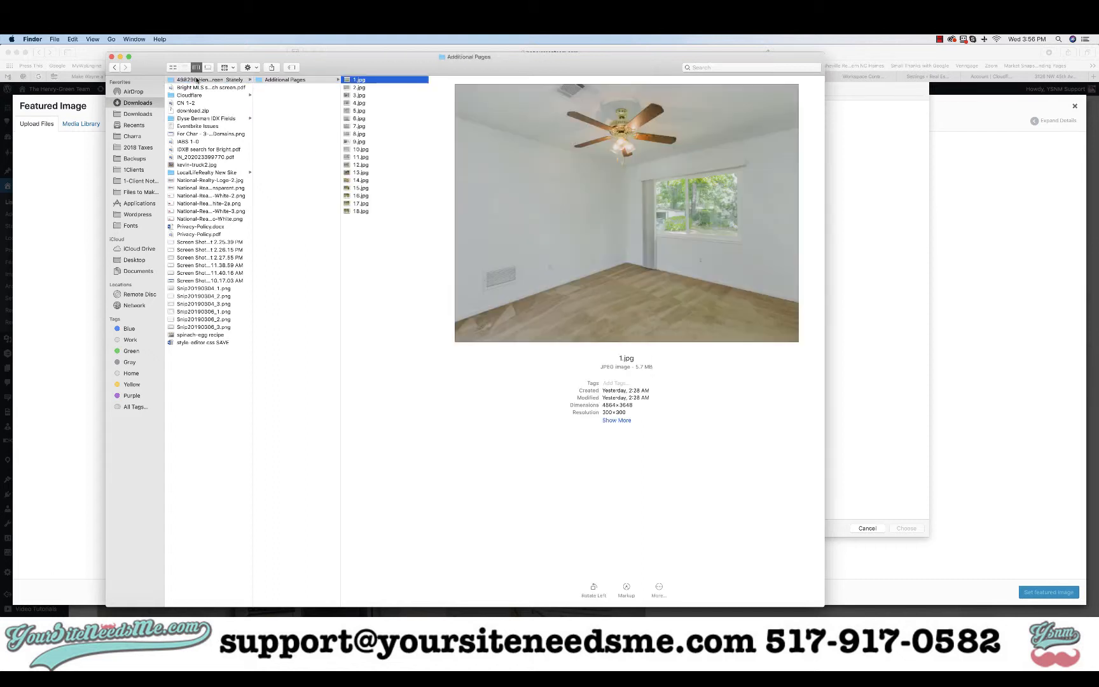
{"action": "key", "text": "Down"}
{"action": "key", "text": "Down"}
{"action": "key", "text": "Down"}
{"action": "key", "text": "Down"}
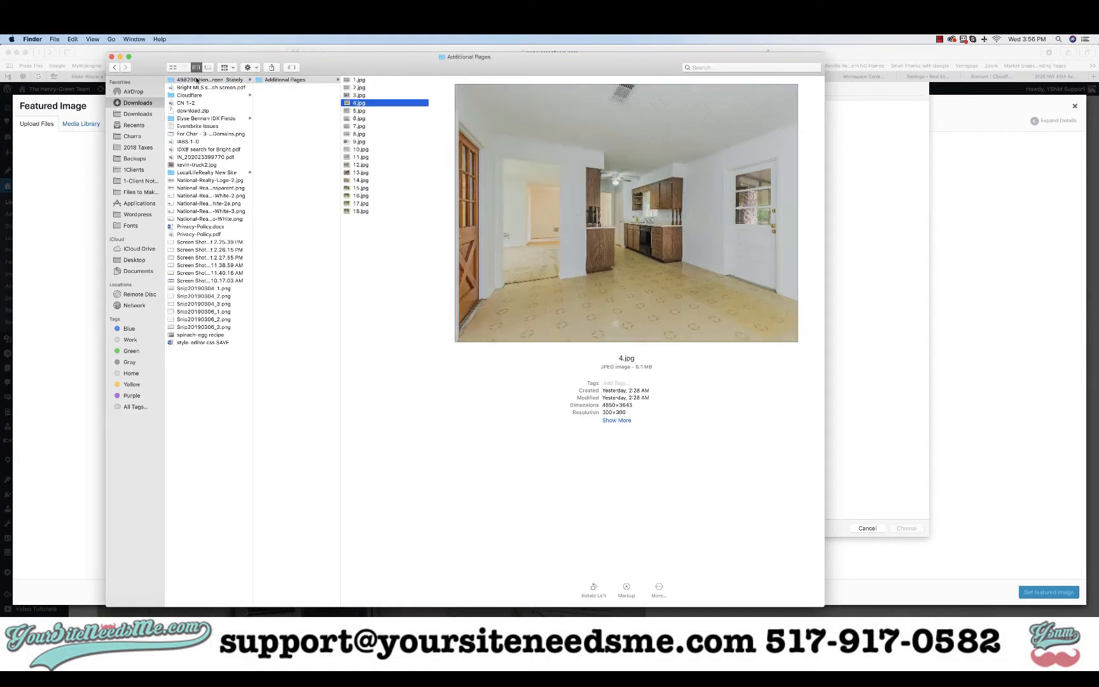
{"action": "key", "text": "Down"}
{"action": "key", "text": "Down"}
{"action": "key", "text": "Down"}
{"action": "key", "text": "Down"}
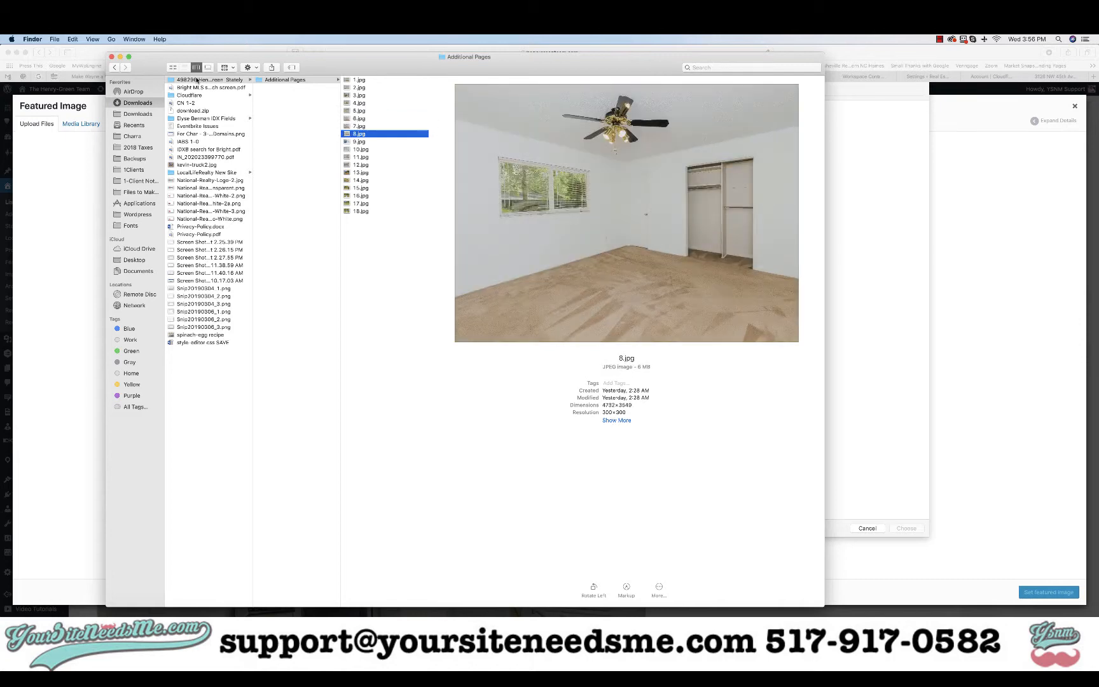
{"action": "key", "text": "Down"}
{"action": "key", "text": "Down"}
{"action": "key", "text": "Down"}
{"action": "key", "text": "Down"}
{"action": "key", "text": "Down"}
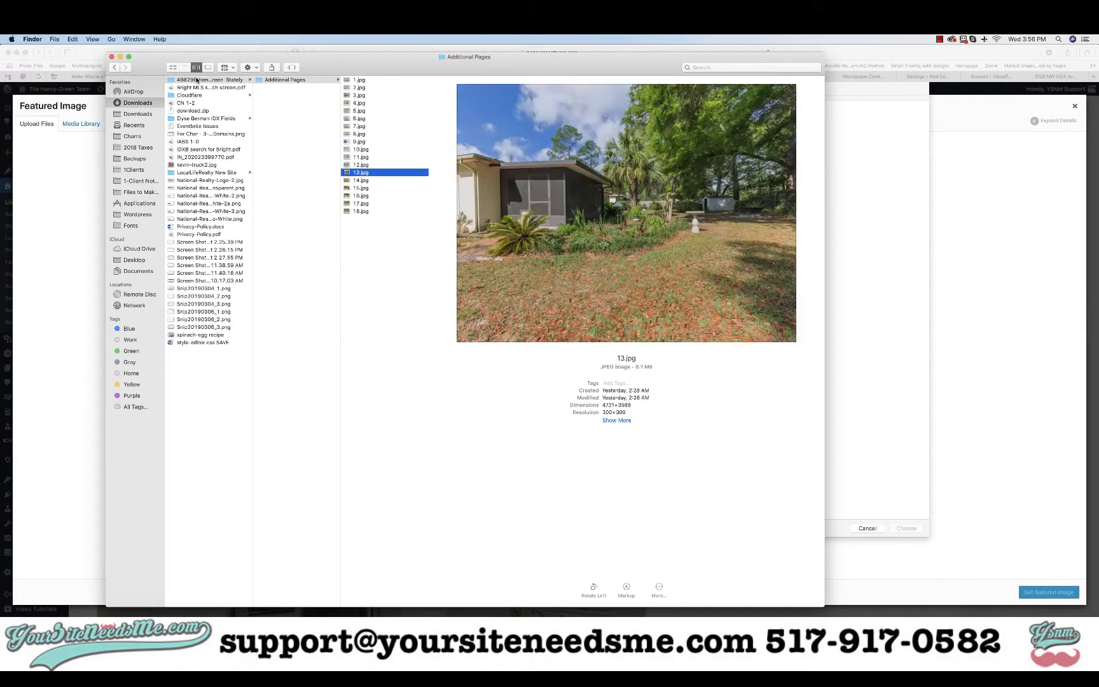
{"action": "key", "text": "Down"}
{"action": "key", "text": "Down"}
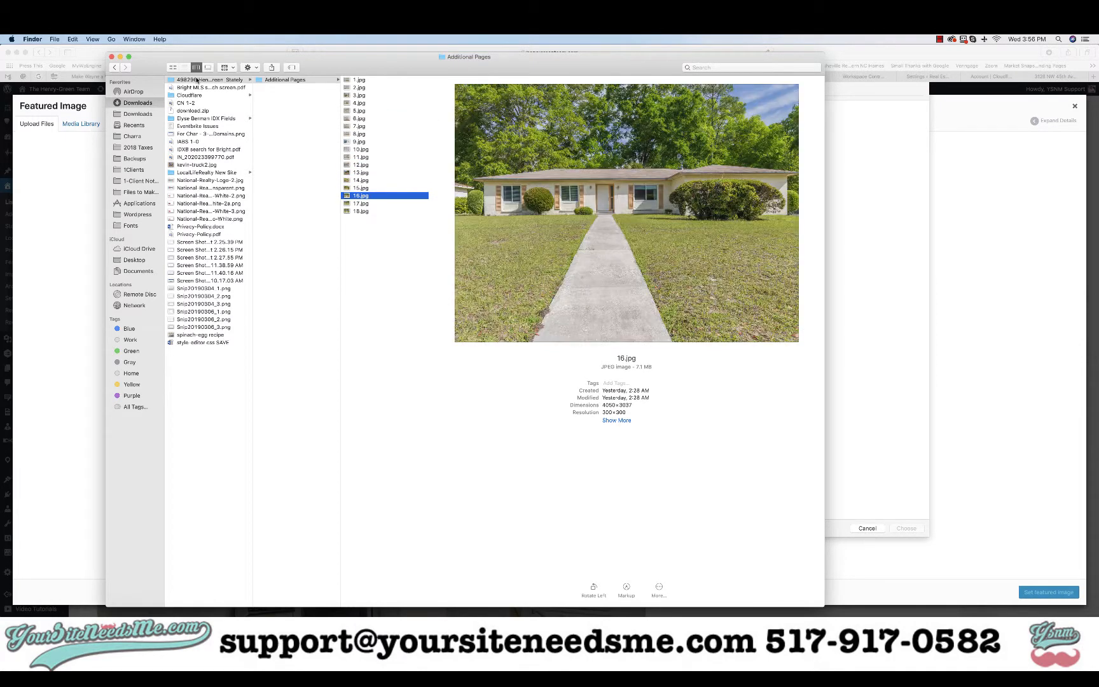
{"action": "key", "text": "Down"}
{"action": "key", "text": "Down"}
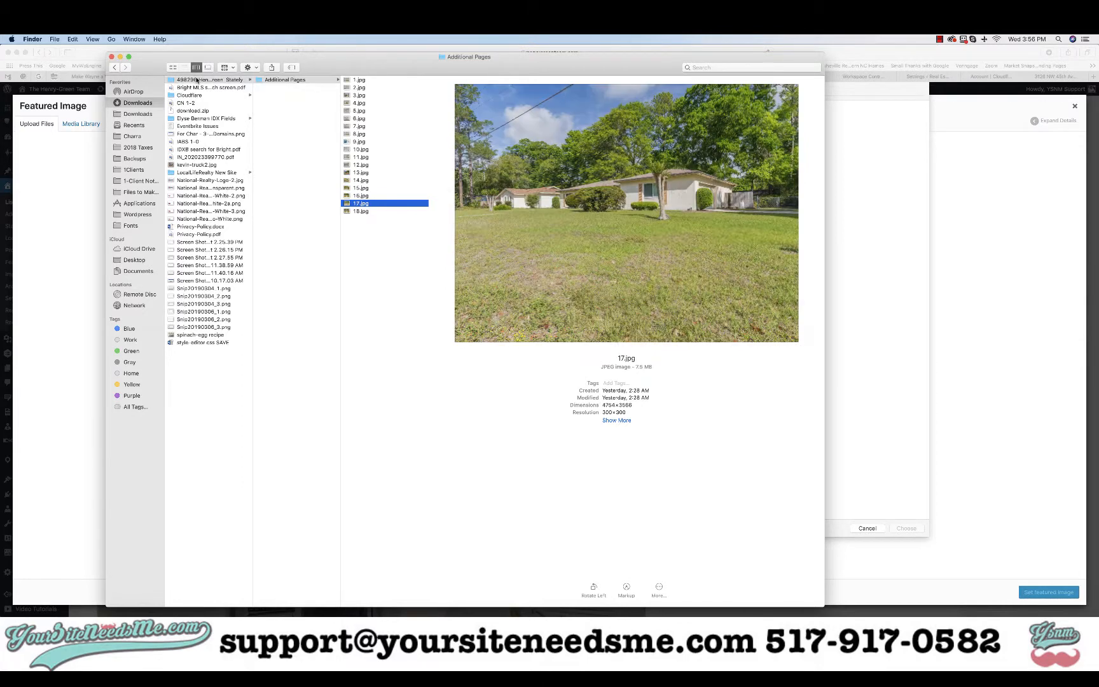
{"action": "key", "text": "Up"}
{"action": "key", "text": "Up"}
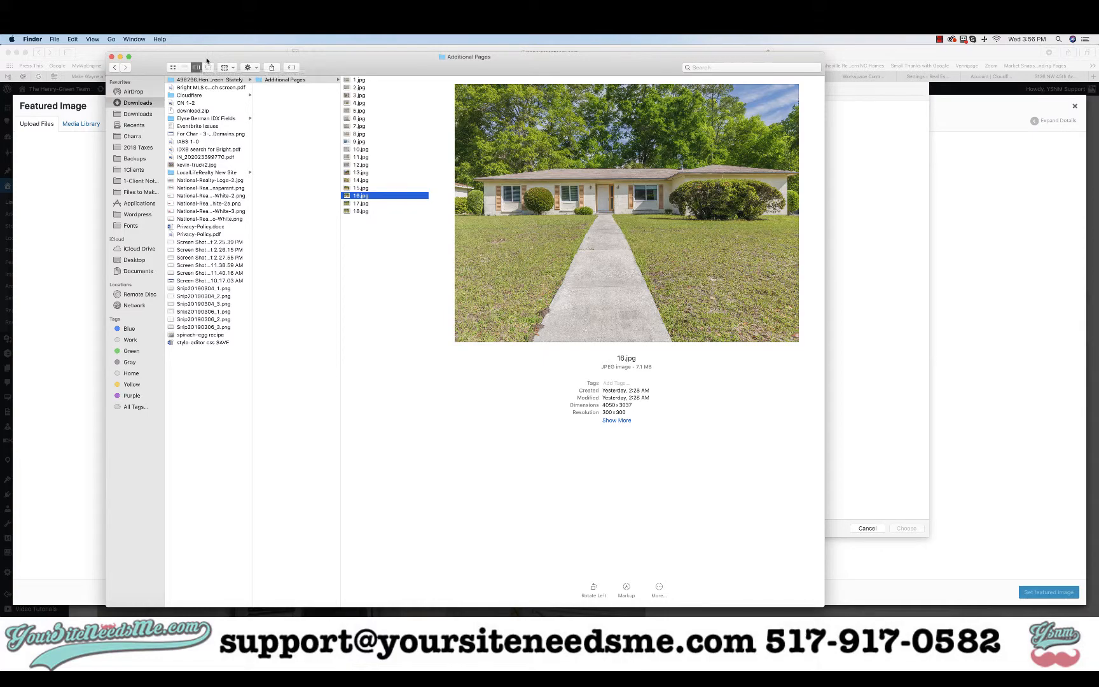
{"action": "double_click", "coordinate": [354, 198]}
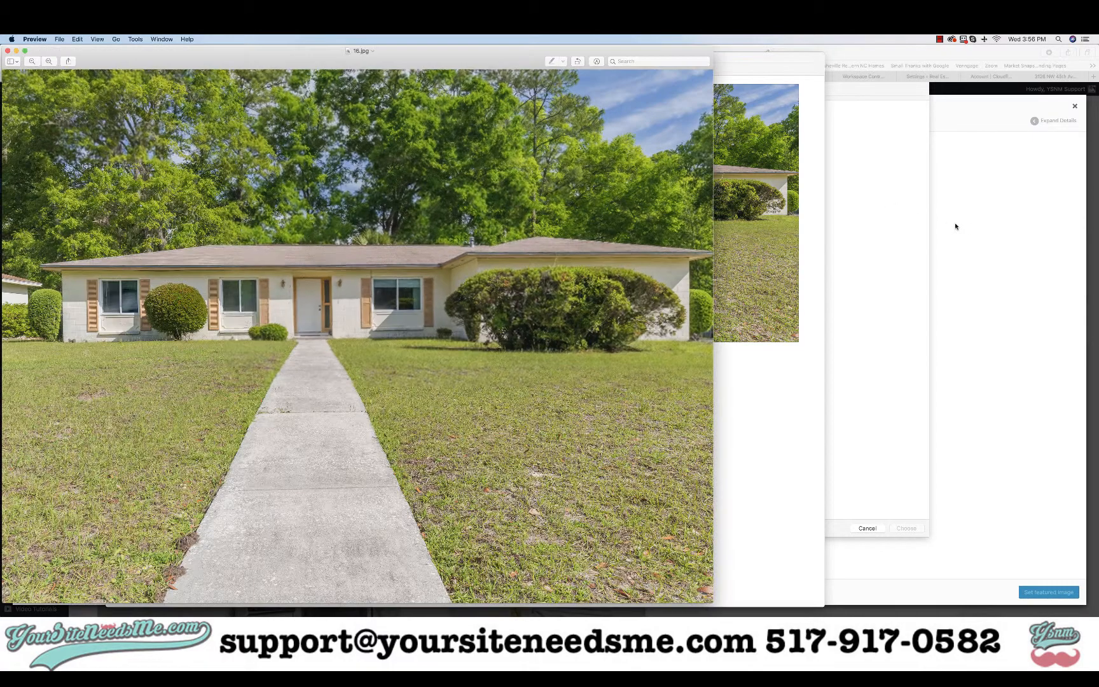
{"action": "left_click", "coordinate": [856, 243]}
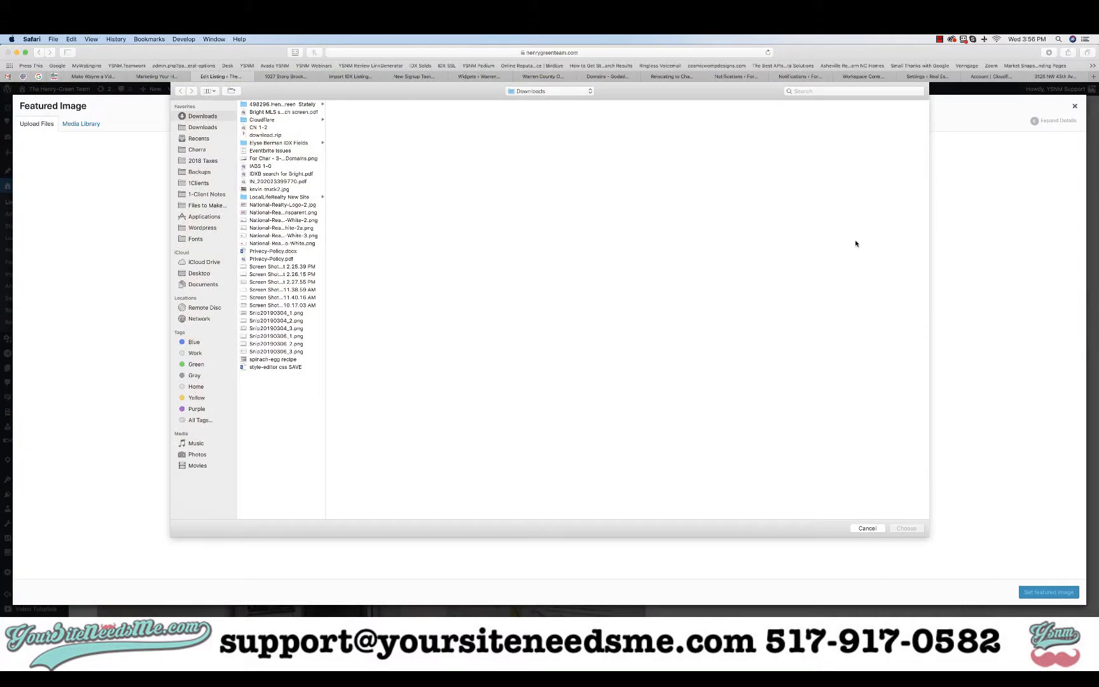
Upload 16.jpg, the front view, from the 498296 Additional Pages folder
{"action": "left_click", "coordinate": [272, 105]}
{"action": "left_click", "coordinate": [362, 105]}
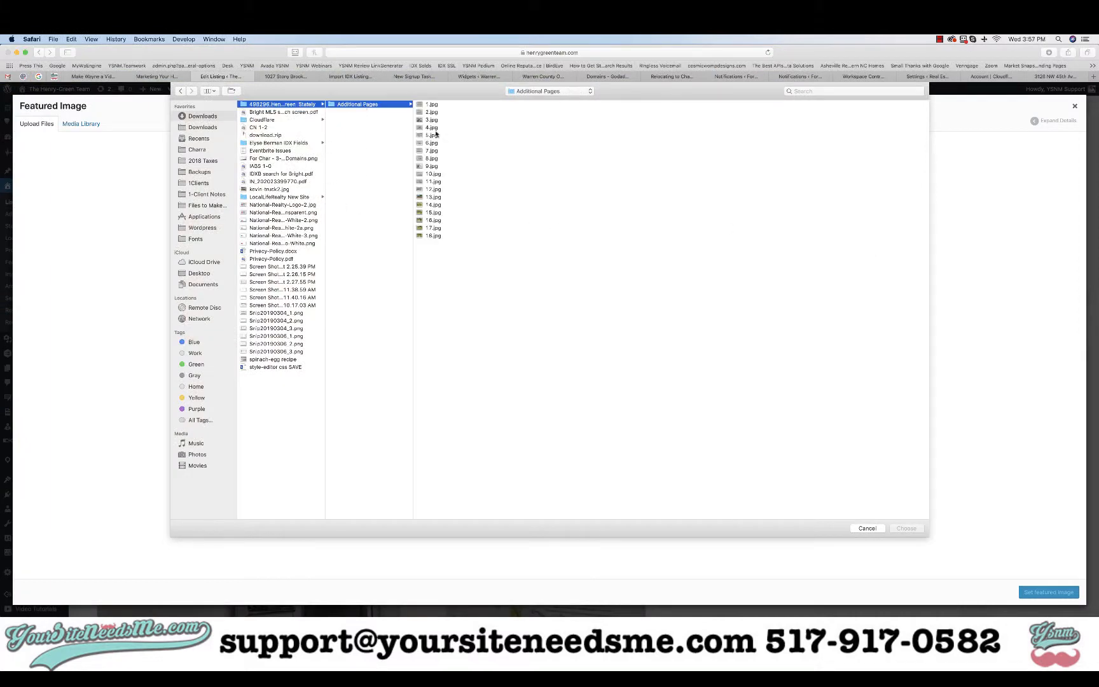
{"action": "left_click", "coordinate": [435, 221]}
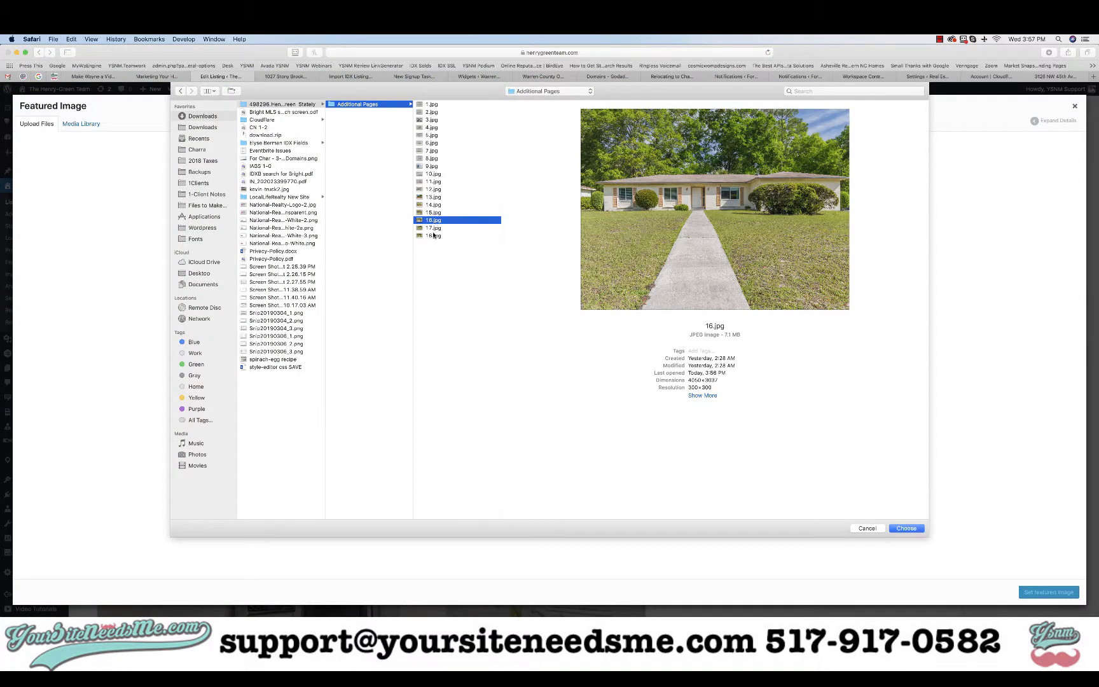
{"action": "left_click", "coordinate": [434, 228]}
{"action": "left_click", "coordinate": [432, 236]}
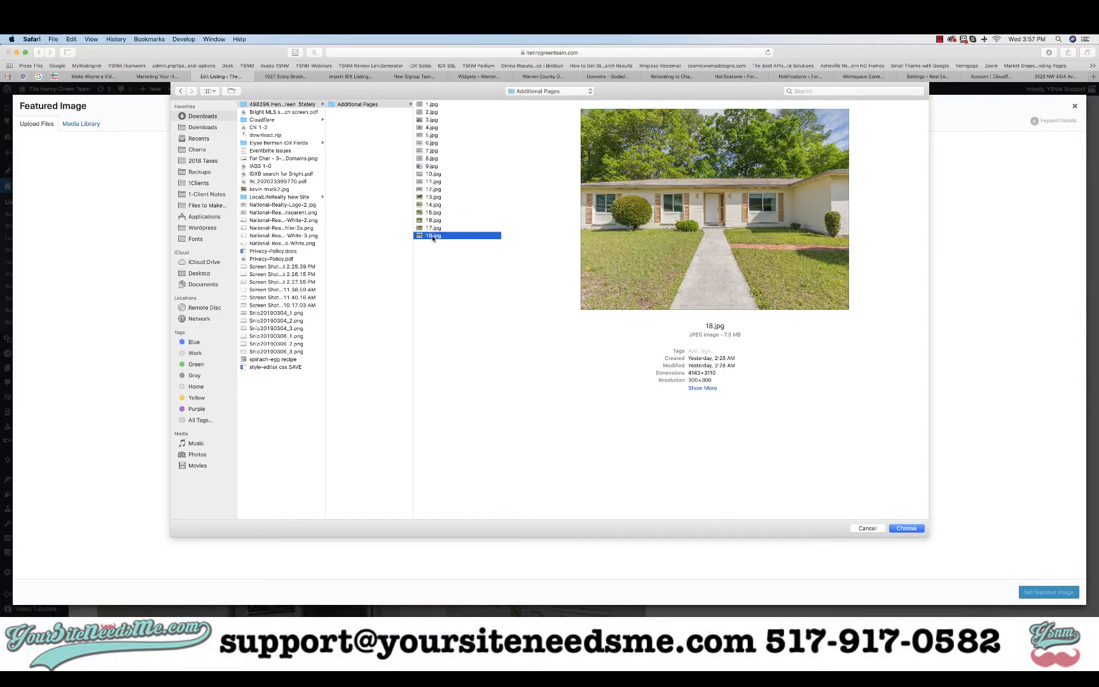
{"action": "left_click", "coordinate": [433, 229]}
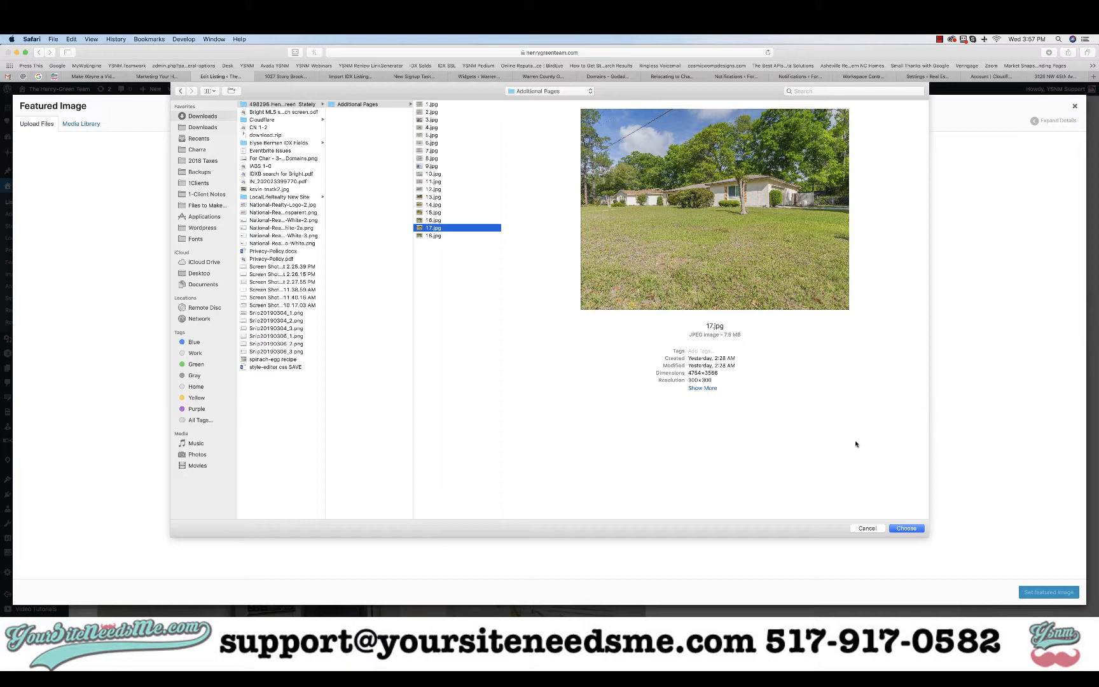
{"action": "left_click", "coordinate": [434, 219]}
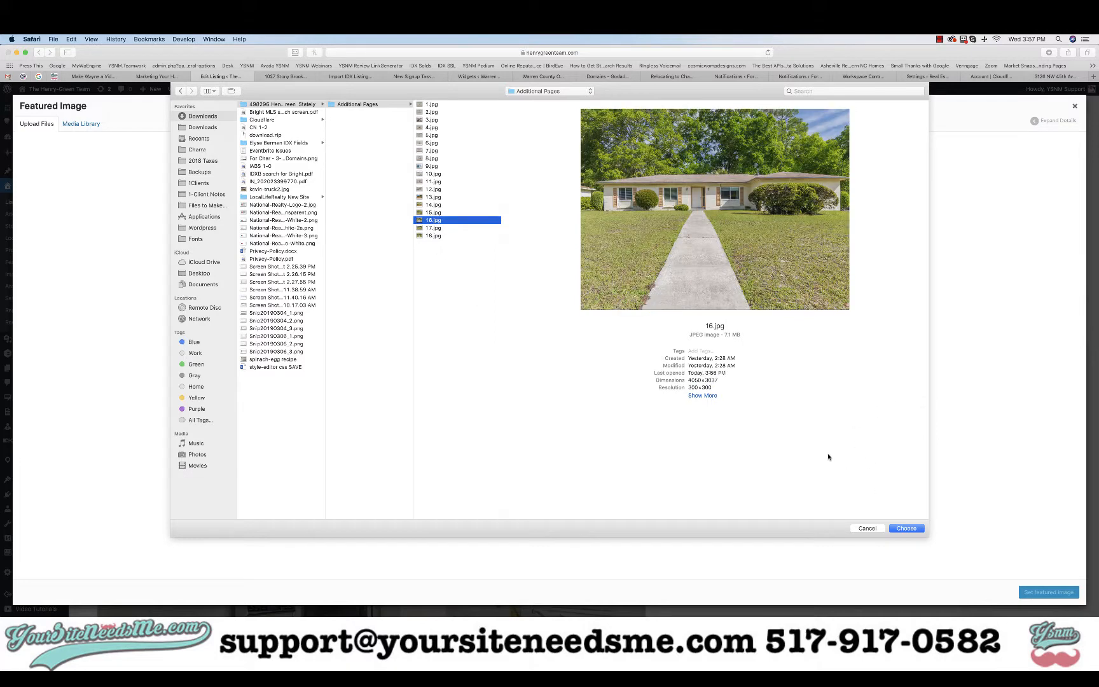
{"action": "left_click", "coordinate": [897, 529]}
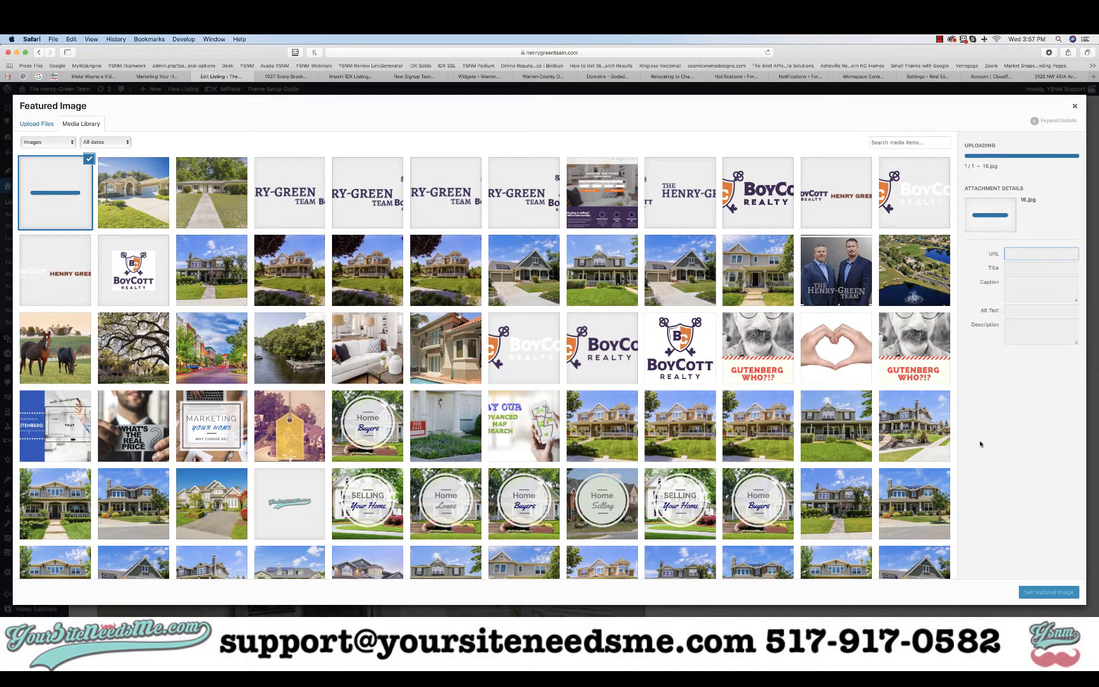
Confirm the uploaded 16.jpg front-view photo as the listing's featured image
{"action": "left_click", "coordinate": [1045, 594]}
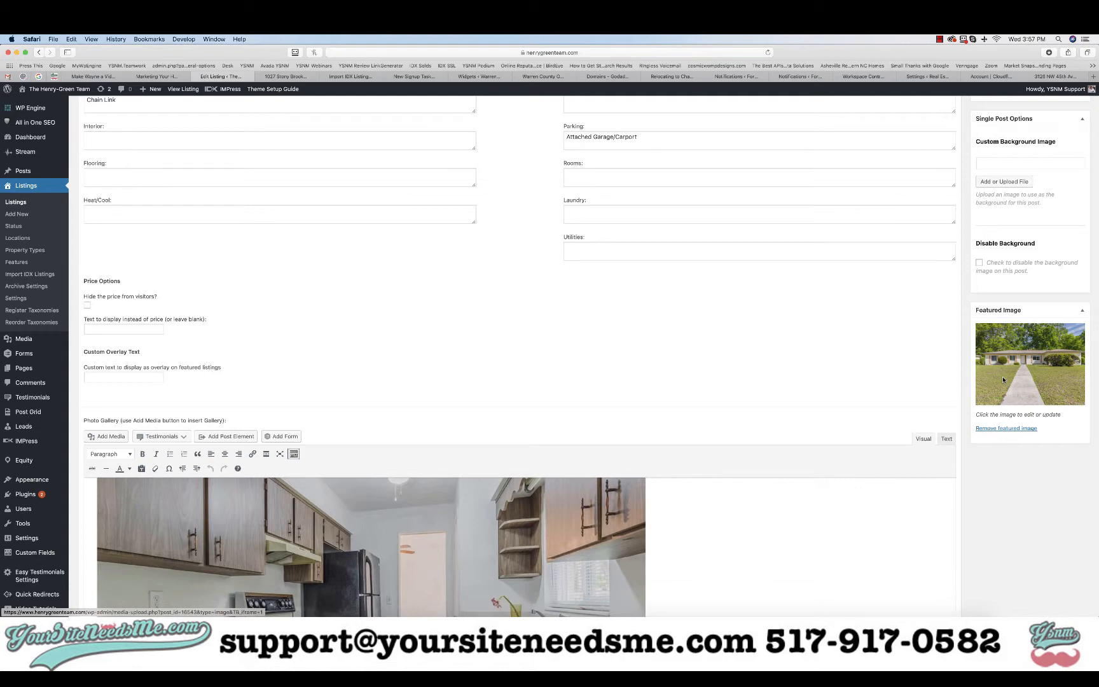
{"action": "scroll", "coordinate": [1003, 380], "scroll_direction": "up", "scroll_amount": 10}
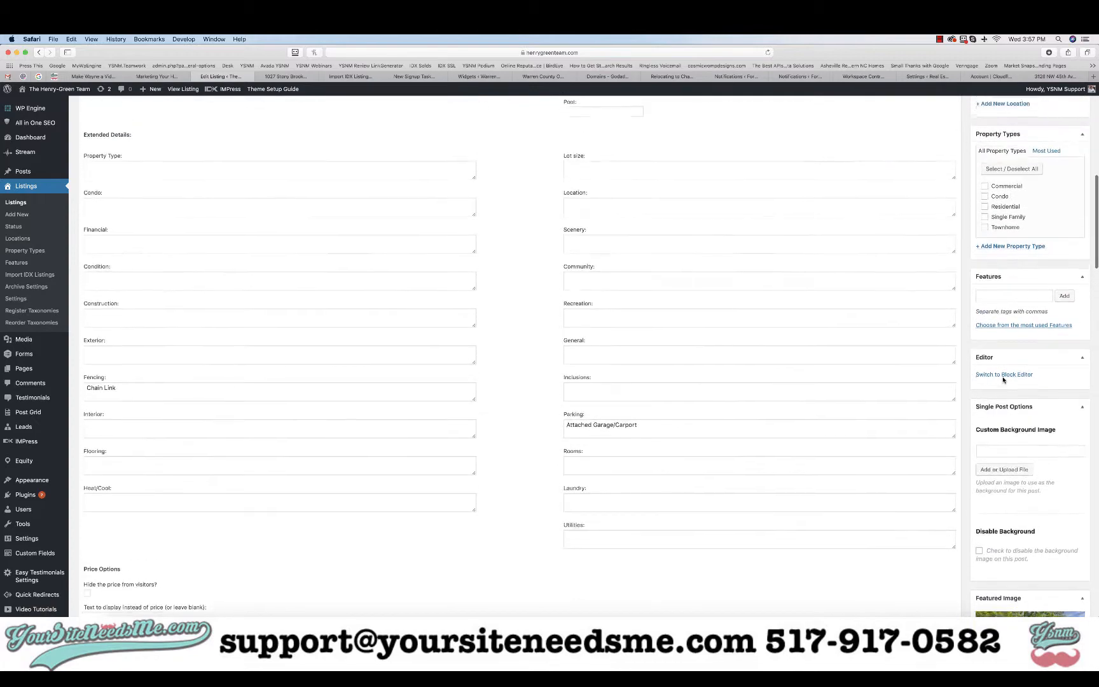
{"action": "scroll", "coordinate": [1003, 379], "scroll_direction": "up", "scroll_amount": 6}
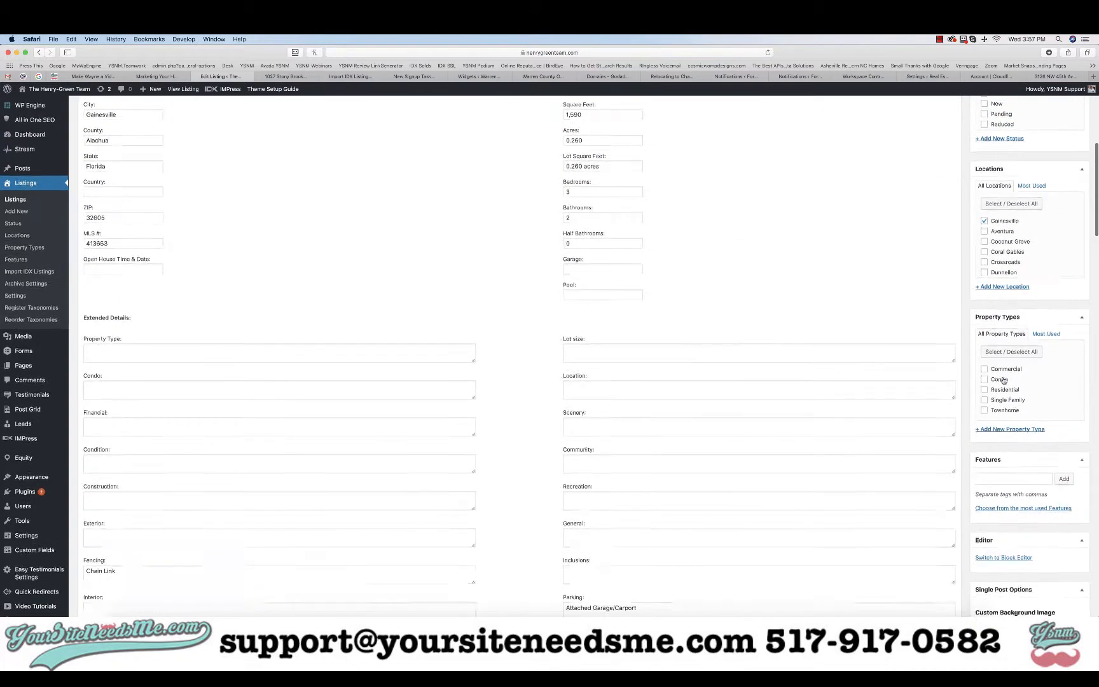
{"action": "scroll", "coordinate": [1004, 380], "scroll_direction": "down", "scroll_amount": 1}
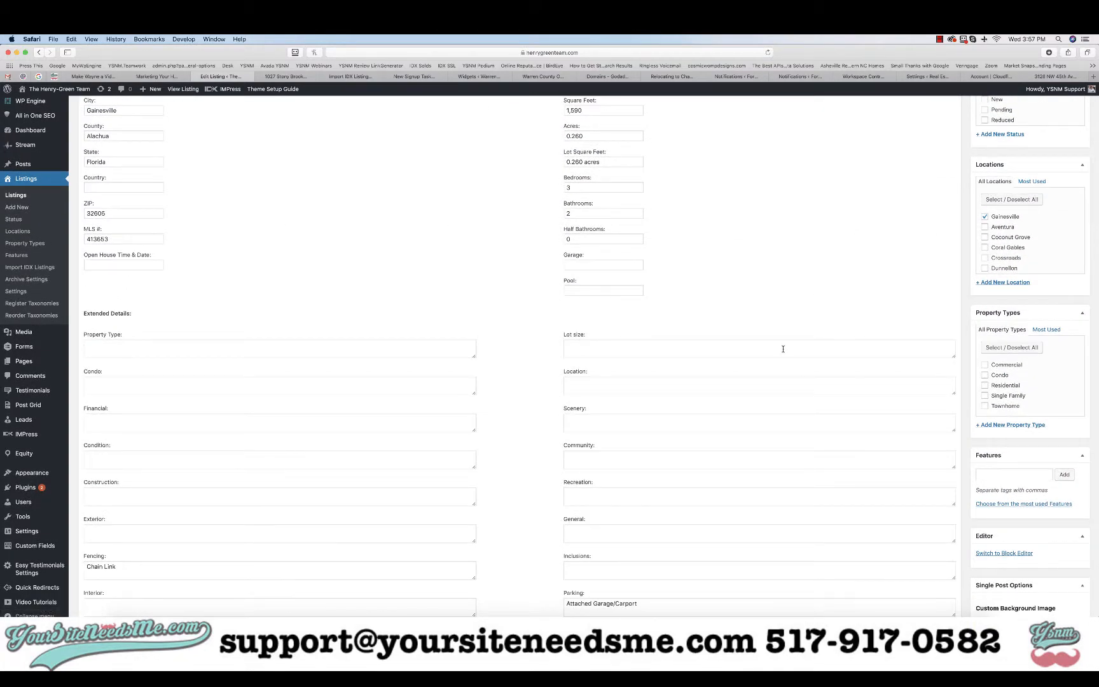
{"action": "scroll", "coordinate": [783, 349], "scroll_direction": "up", "scroll_amount": 5}
Add Attached Garage as a feature tag on the listing
{"action": "scroll", "coordinate": [783, 349], "scroll_direction": "down", "scroll_amount": 4}
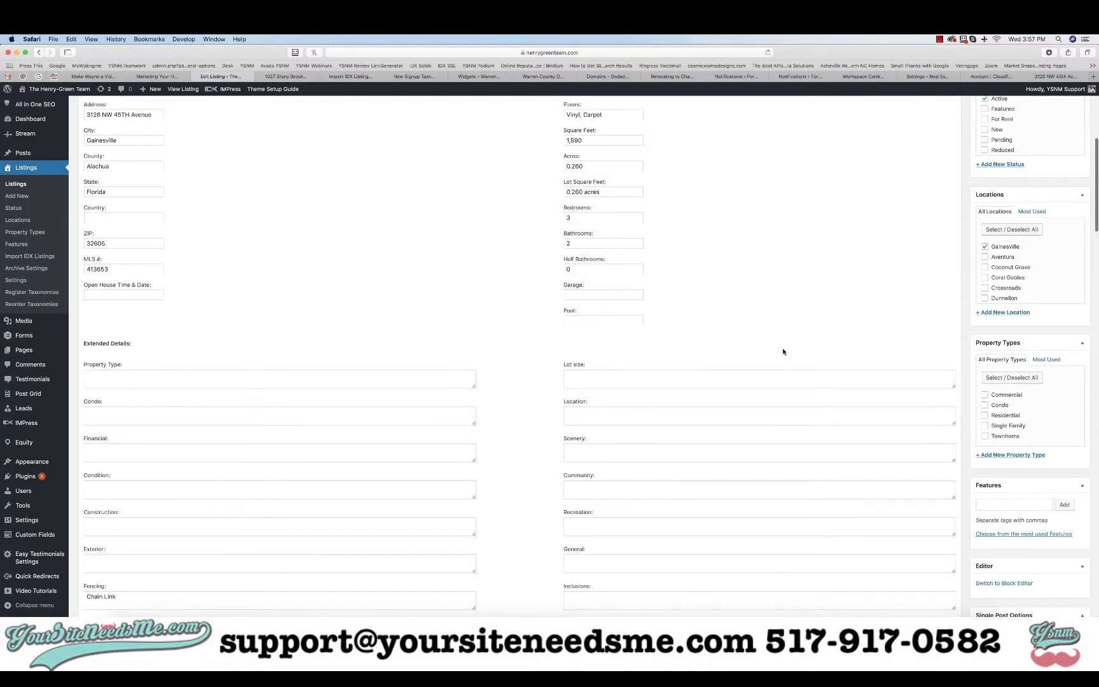
{"action": "scroll", "coordinate": [783, 352], "scroll_direction": "down", "scroll_amount": 4}
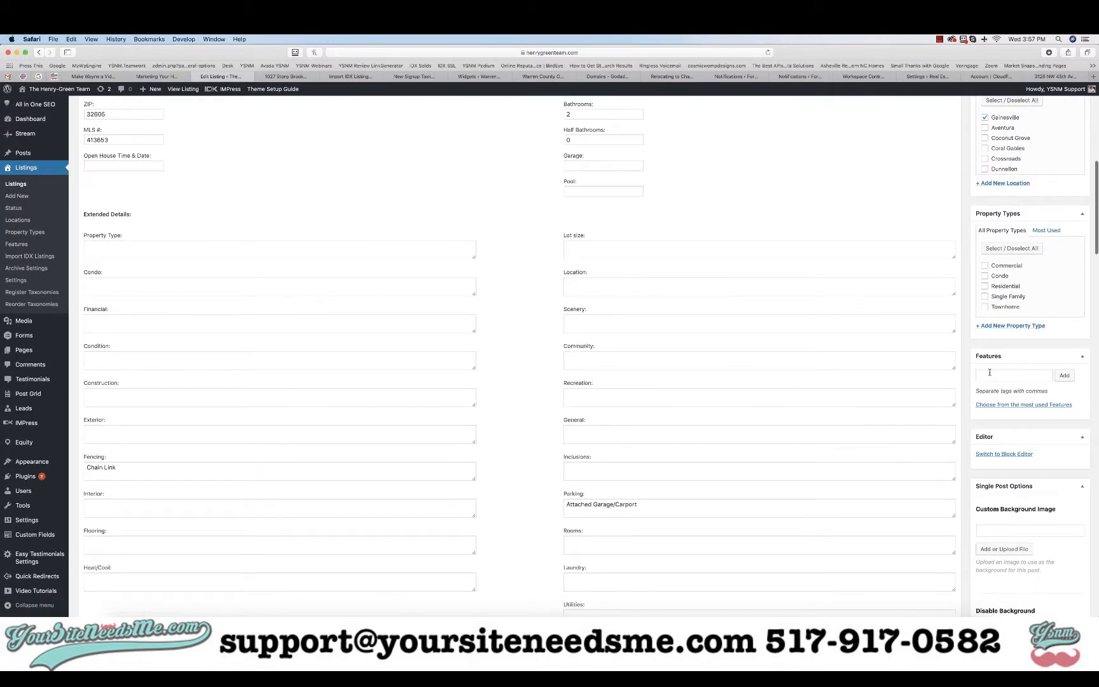
{"action": "left_click", "coordinate": [994, 375]}
{"action": "type", "text": "Attached Garage"}
{"action": "key", "text": "Return"}
Review listing photos 1.jpg through 11.jpg in Finder to check the home's features
{"action": "key", "text": "super+Tab"}
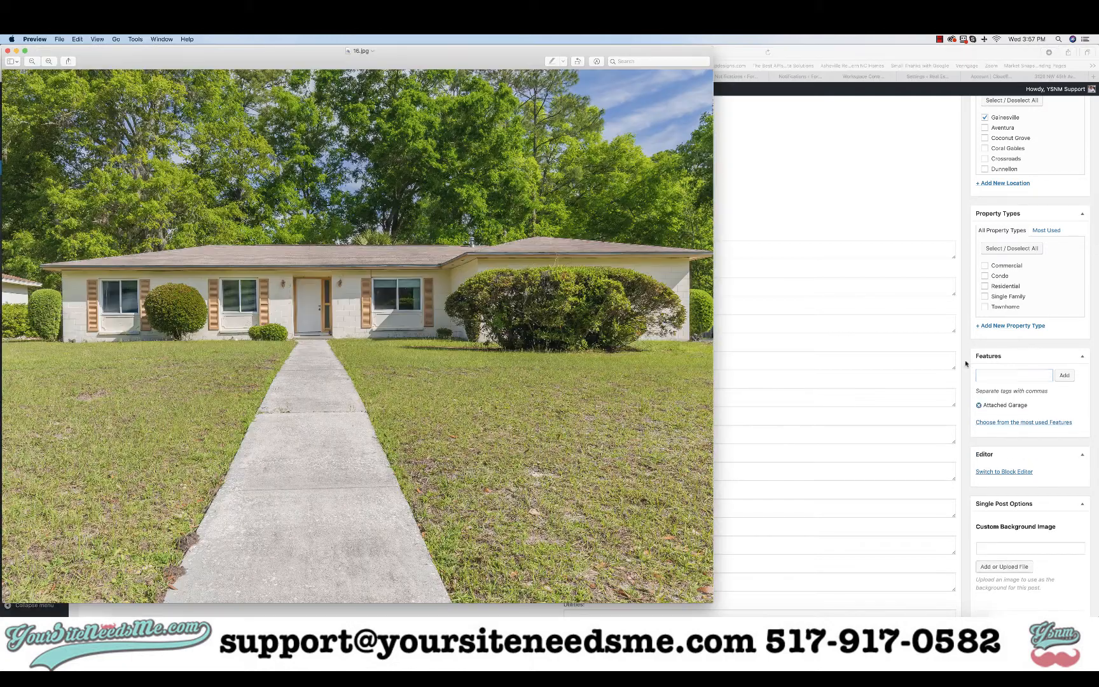
{"action": "left_click", "coordinate": [8, 51]}
{"action": "left_click", "coordinate": [127, 626]}
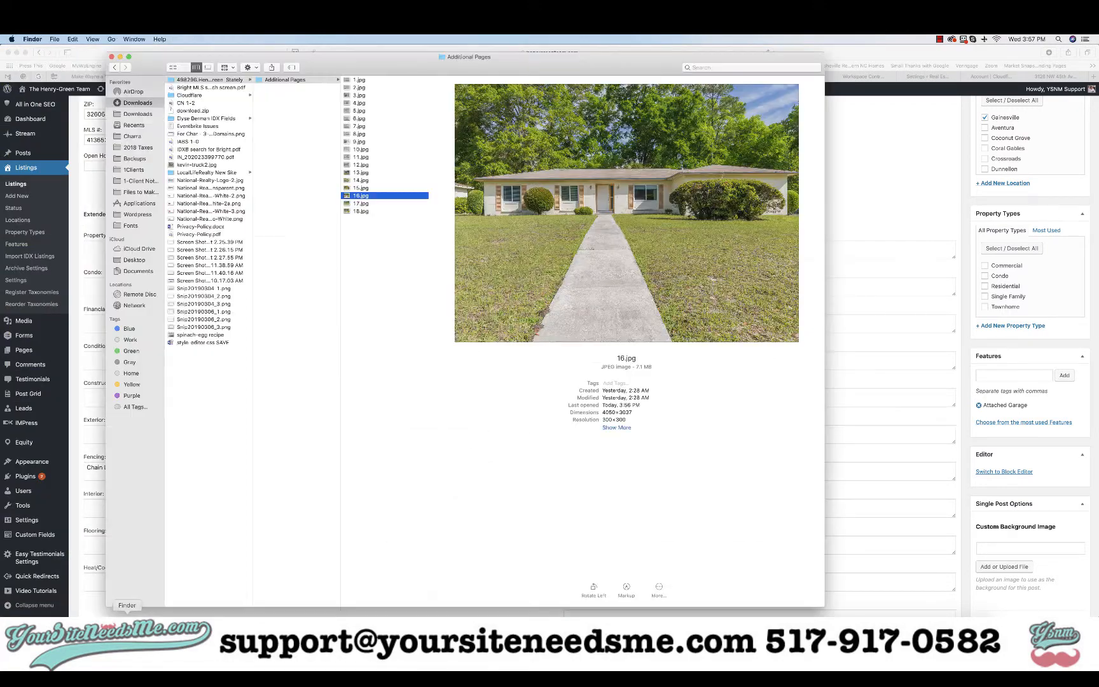
{"action": "left_click", "coordinate": [359, 81]}
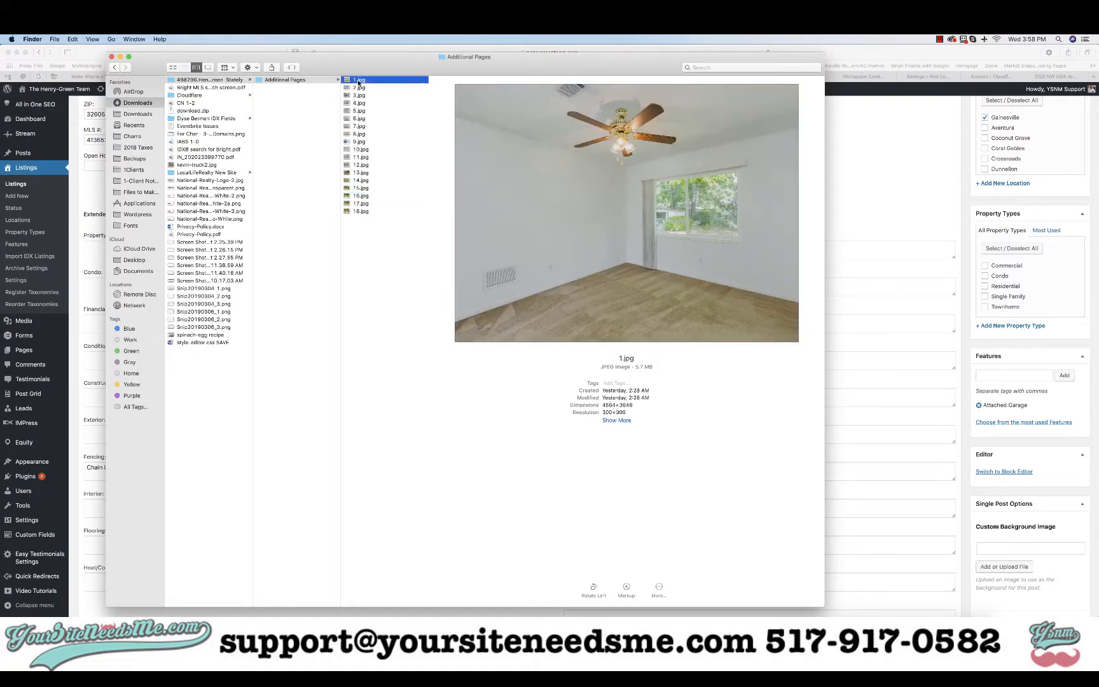
{"action": "key", "text": "Down"}
{"action": "key", "text": "Down"}
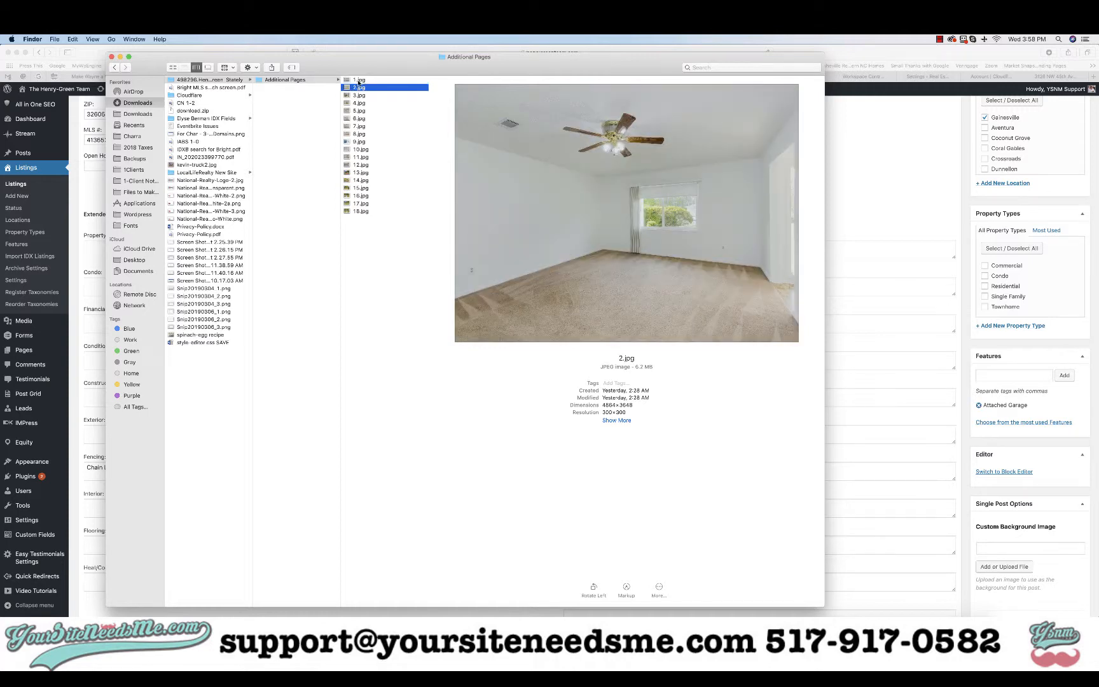
{"action": "key", "text": "Down"}
{"action": "key", "text": "Down"}
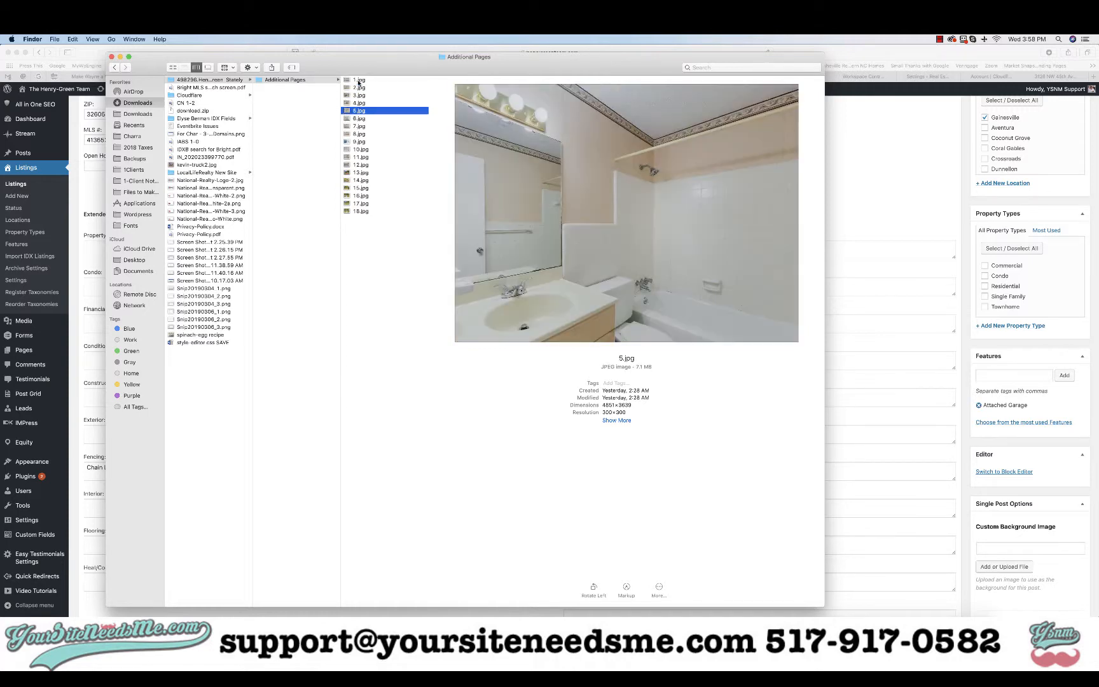
{"action": "key", "text": "Down"}
{"action": "key", "text": "Down"}
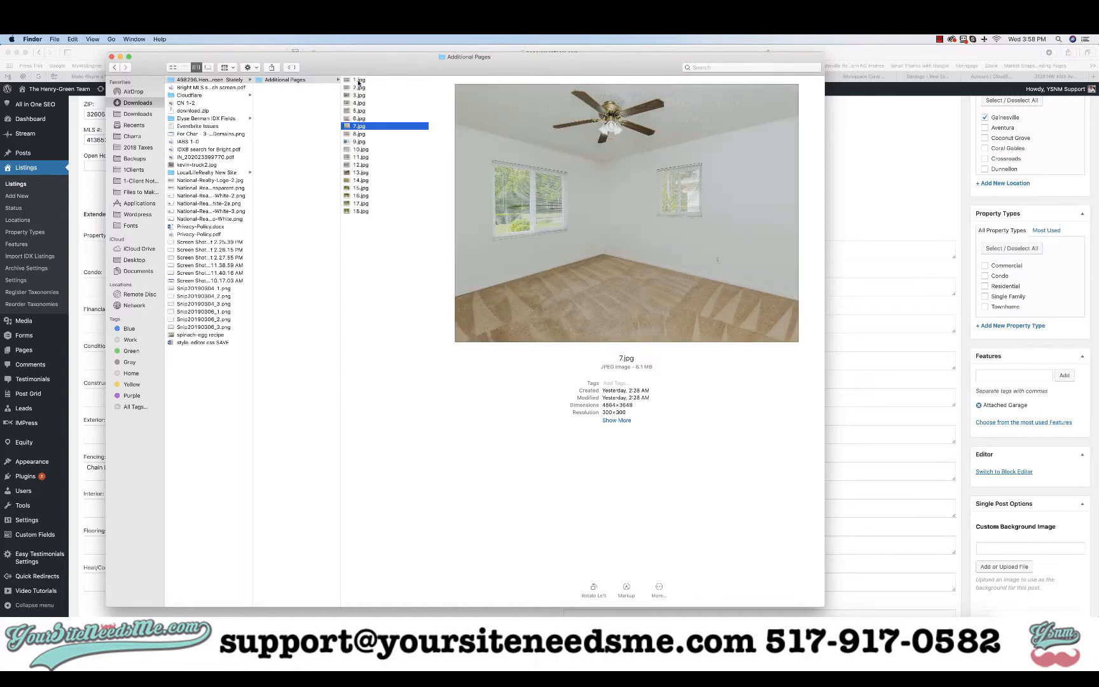
{"action": "key", "text": "Down"}
{"action": "key", "text": "Down"}
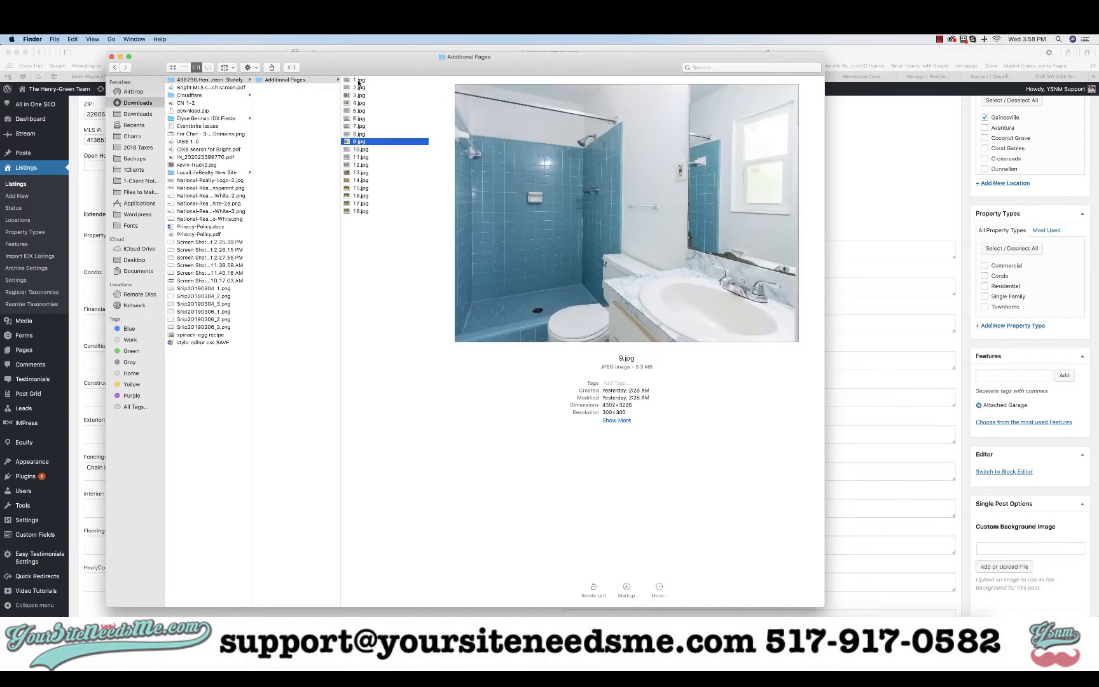
{"action": "key", "text": "Down"}
{"action": "key", "text": "Down"}
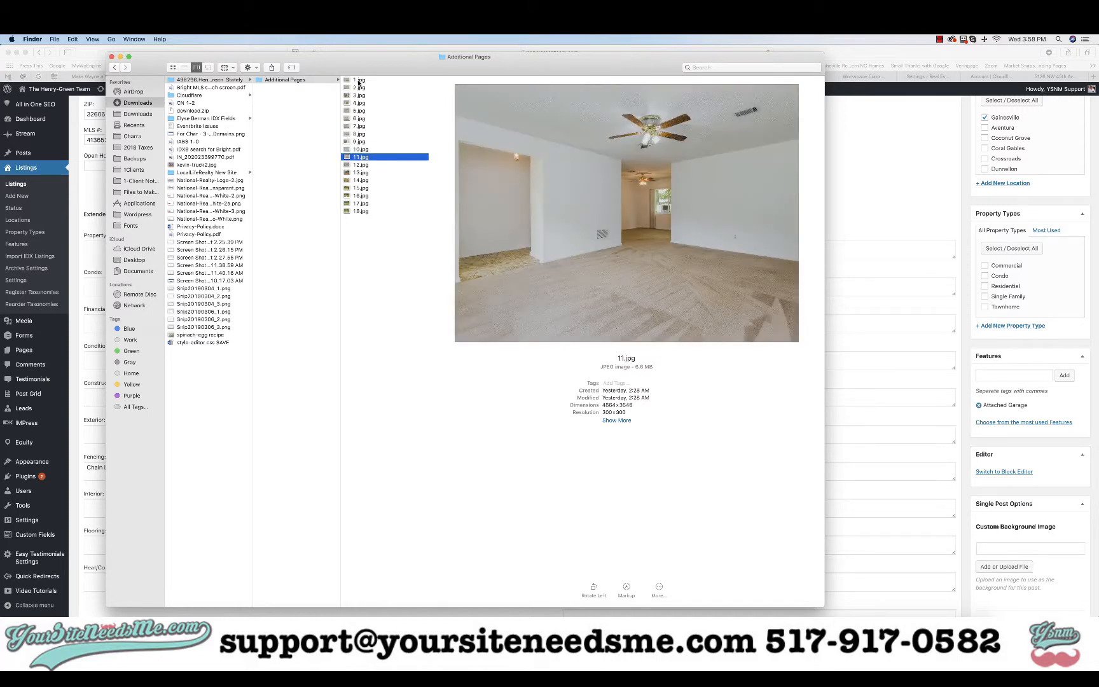
{"action": "key", "text": "Down"}
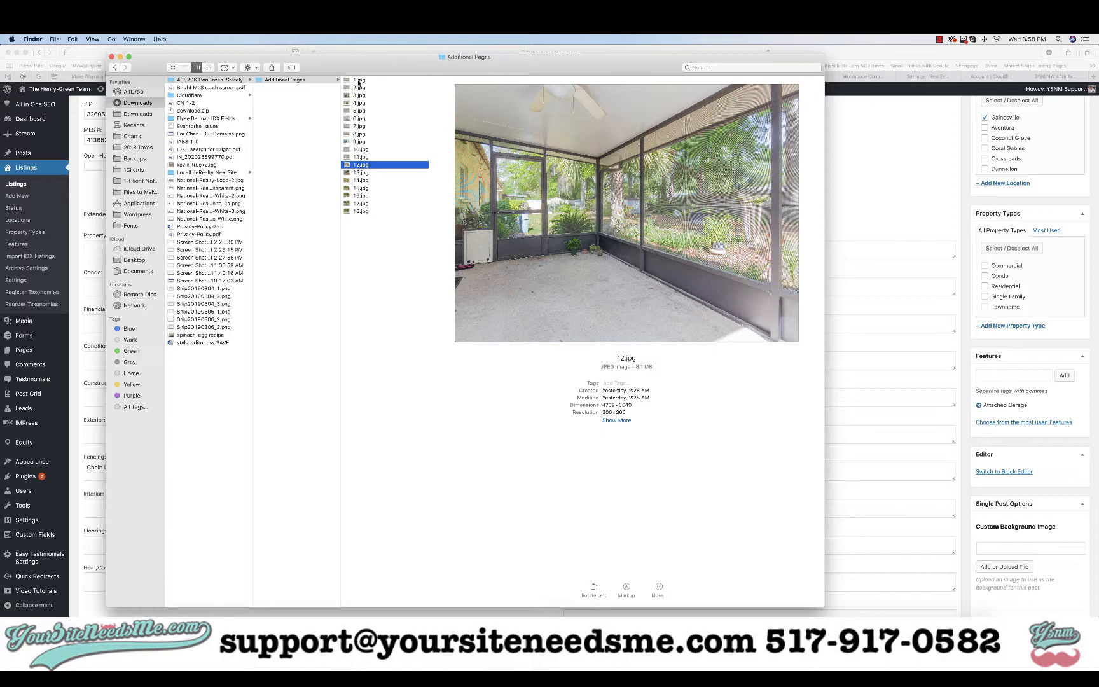
Add Screened in Porch as a feature tag and view the next photo, 13.jpg
{"action": "left_click", "coordinate": [996, 376]}
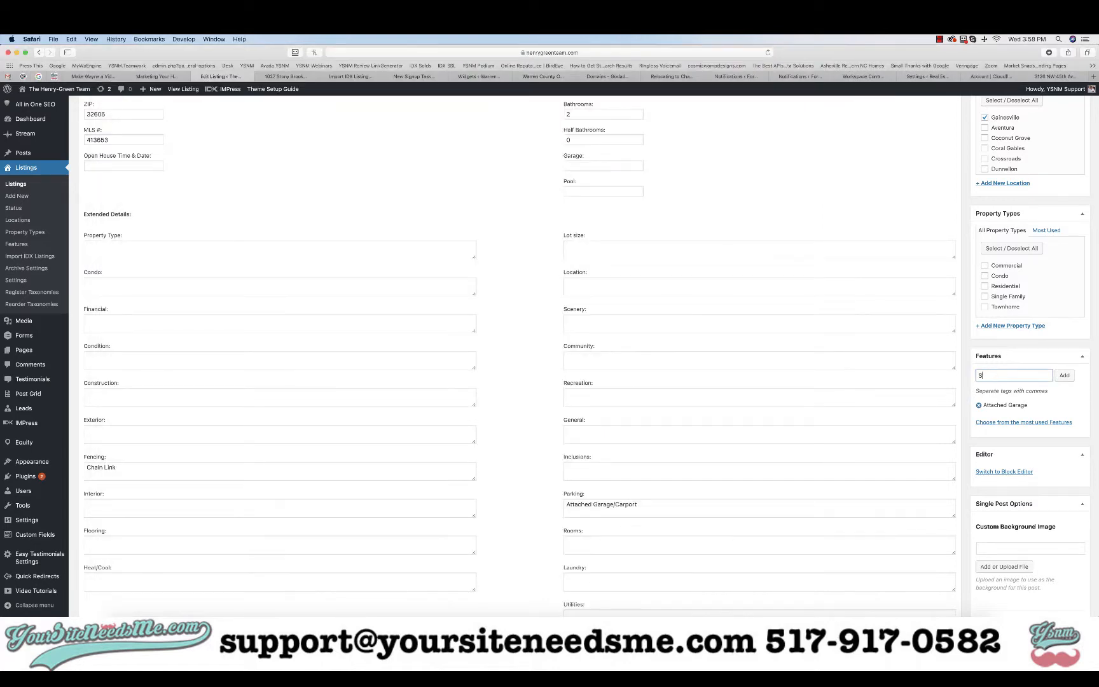
{"action": "type", "text": "Screened in Porch"}
{"action": "key", "text": "Return"}
{"action": "key", "text": "super+Tab"}
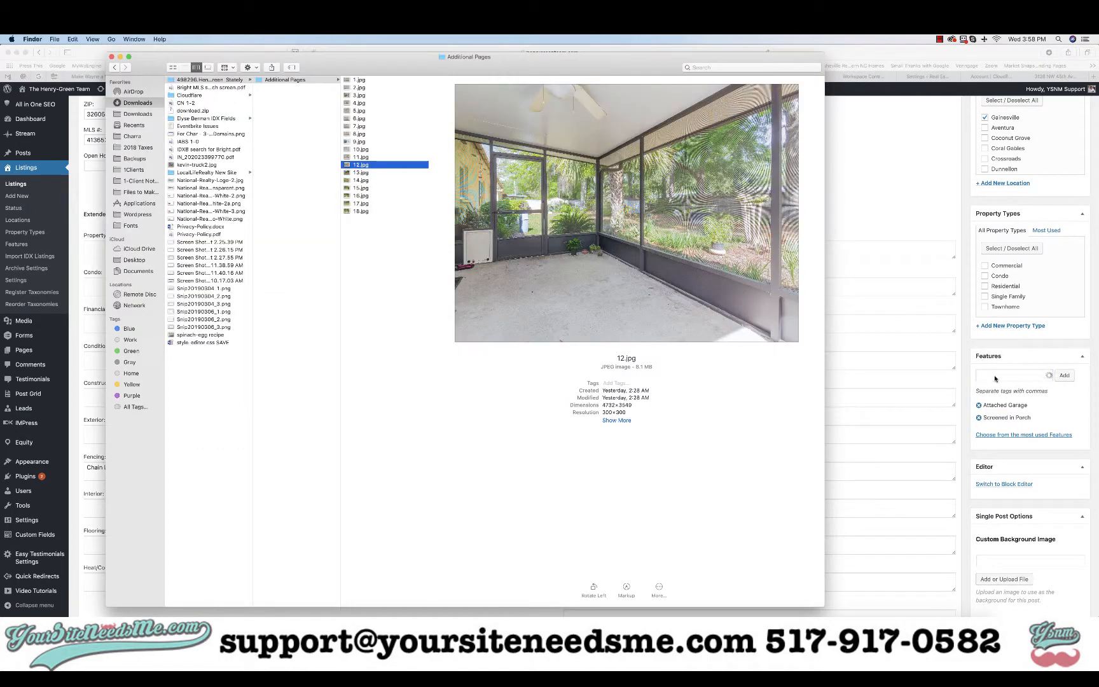
{"action": "key", "text": "Down"}
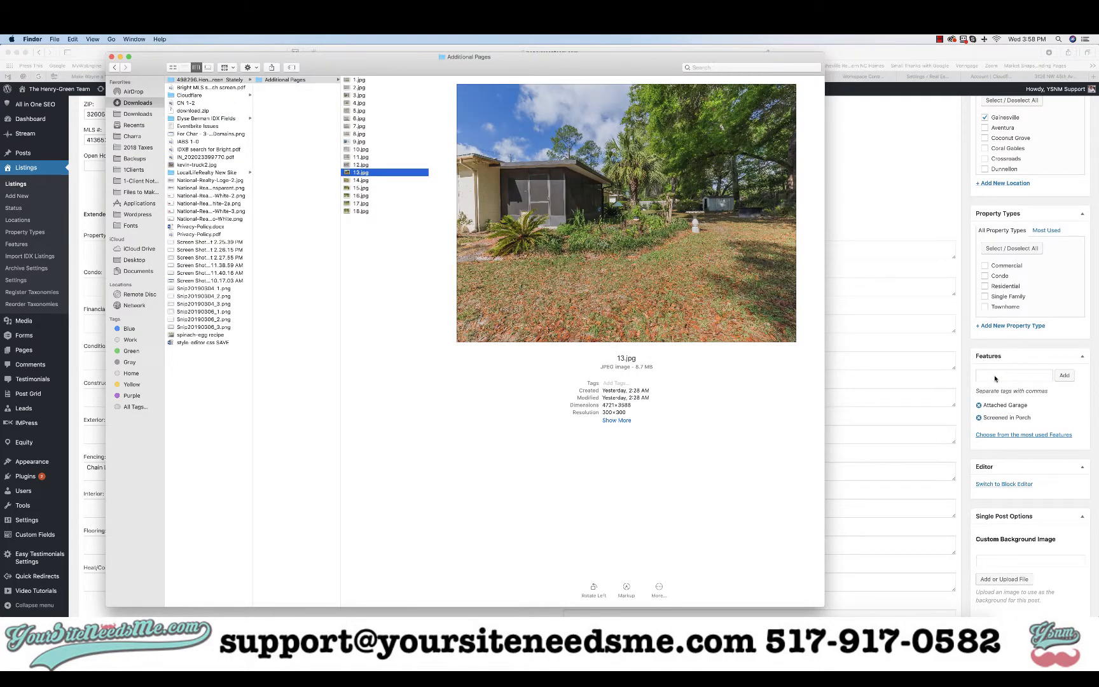
Add Storage Shed as a feature tag and review photos 14.jpg through 17.jpg
{"action": "left_click", "coordinate": [1000, 376]}
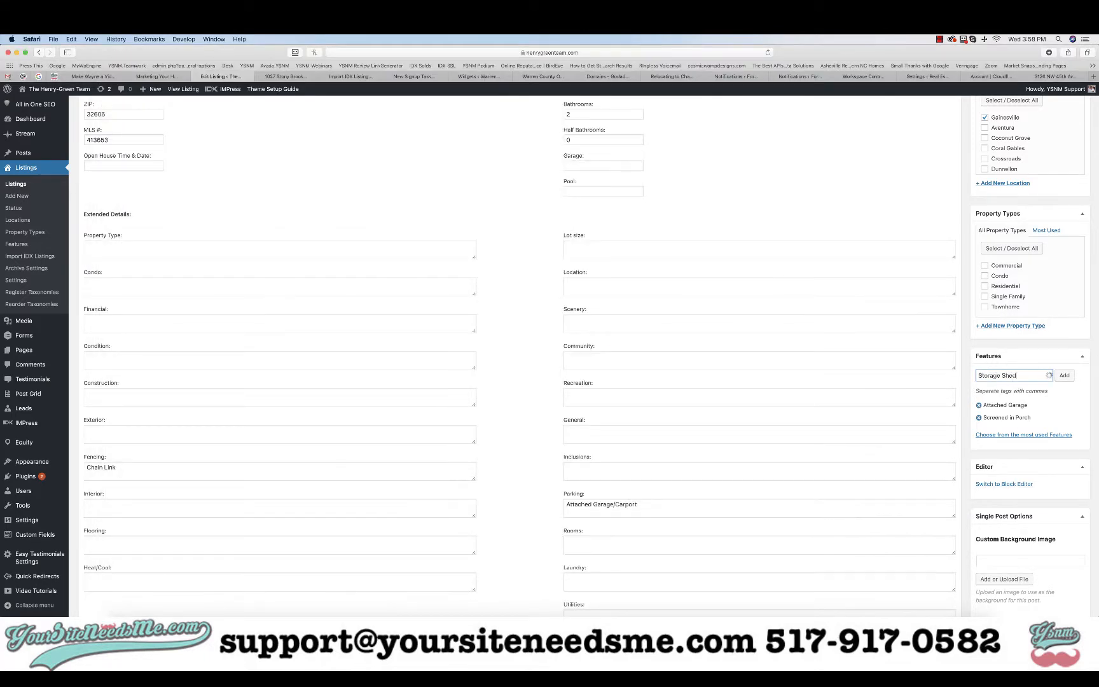
{"action": "key", "text": "super+Tab"}
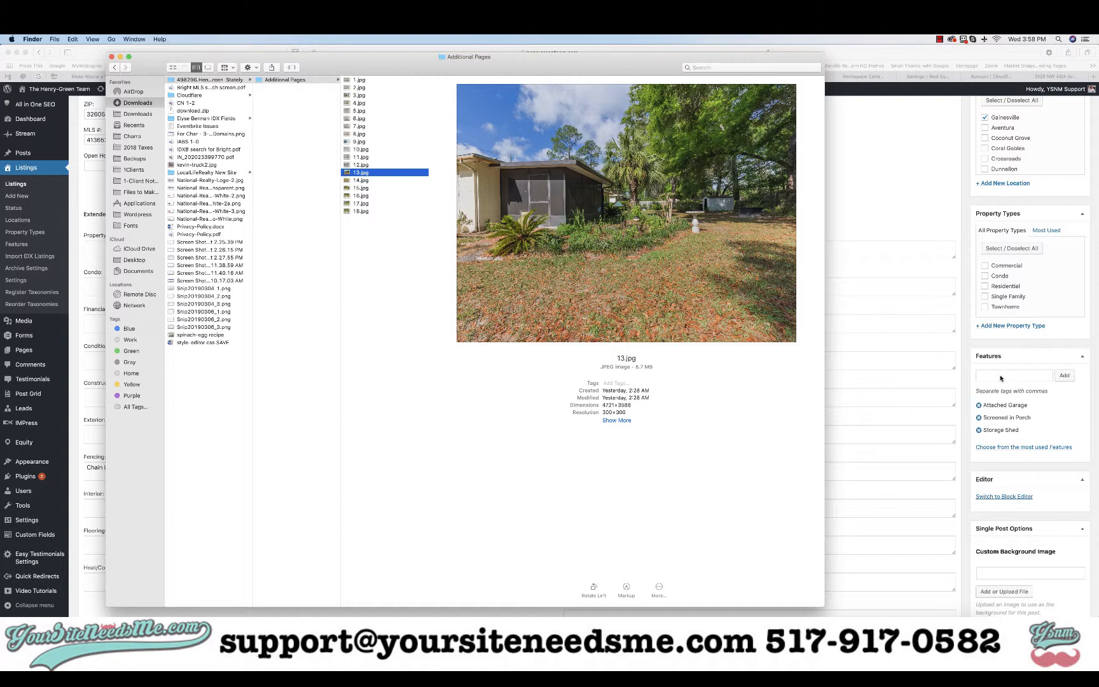
{"action": "key", "text": "Down"}
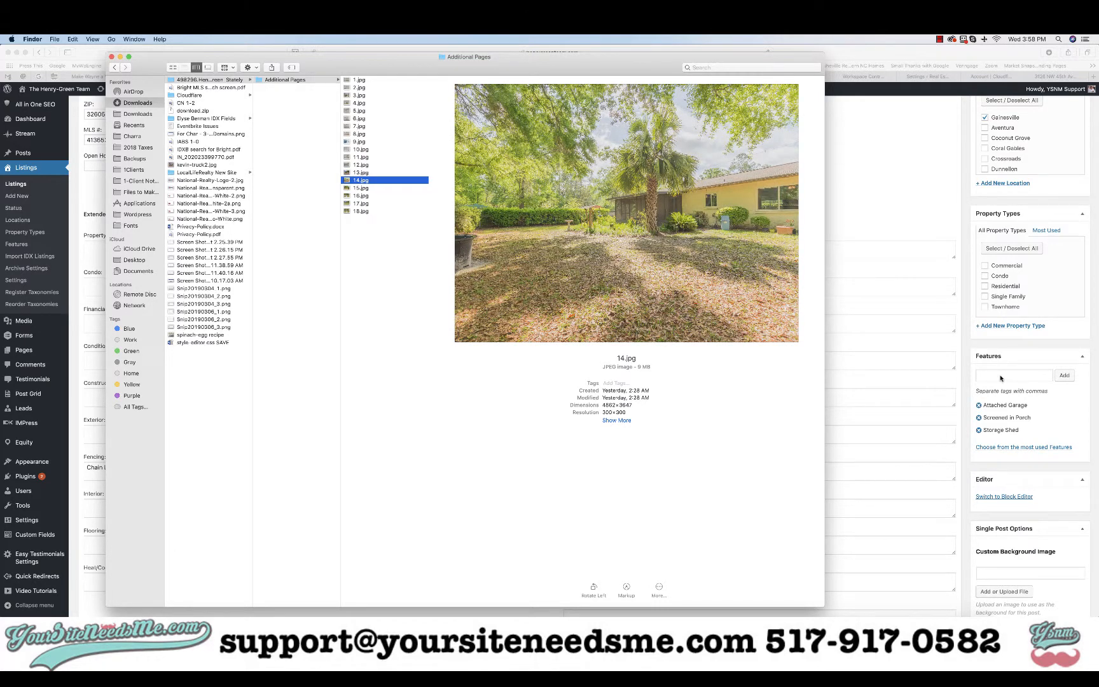
{"action": "key", "text": "Down"}
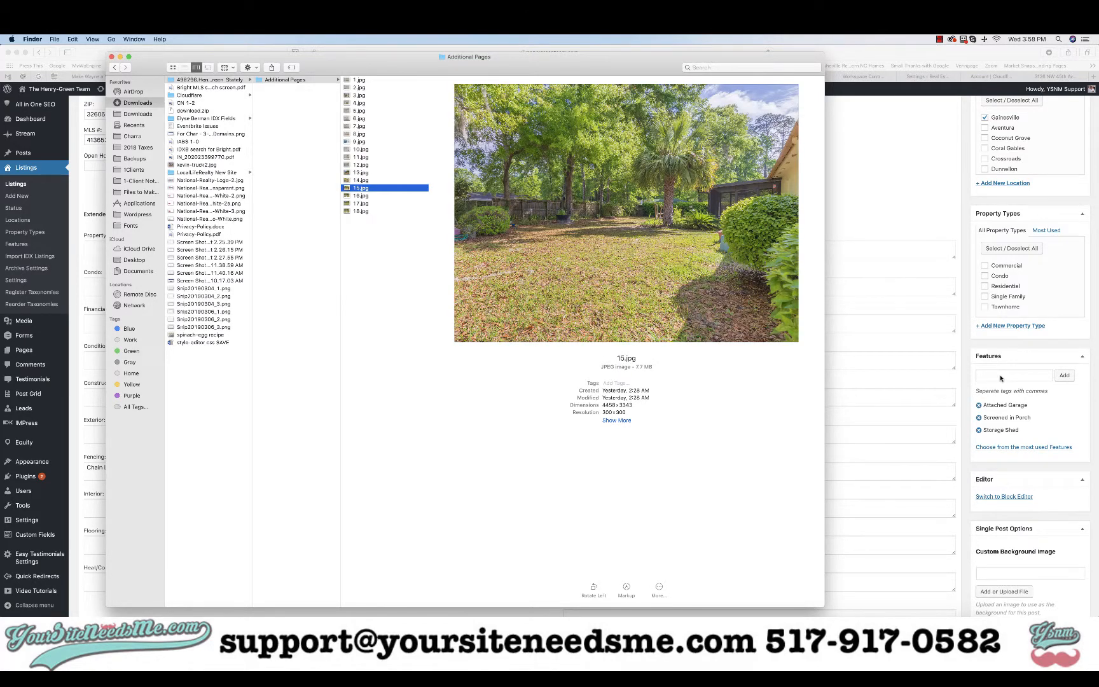
{"action": "key", "text": "Down"}
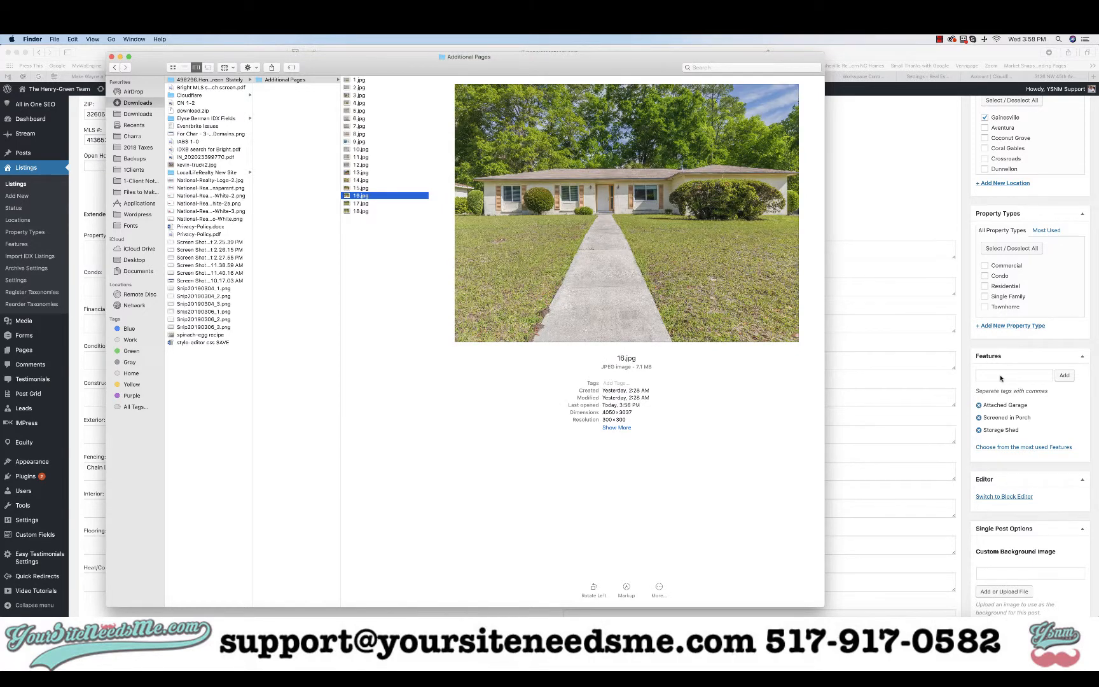
{"action": "key", "text": "Down"}
{"action": "key", "text": "Down"}
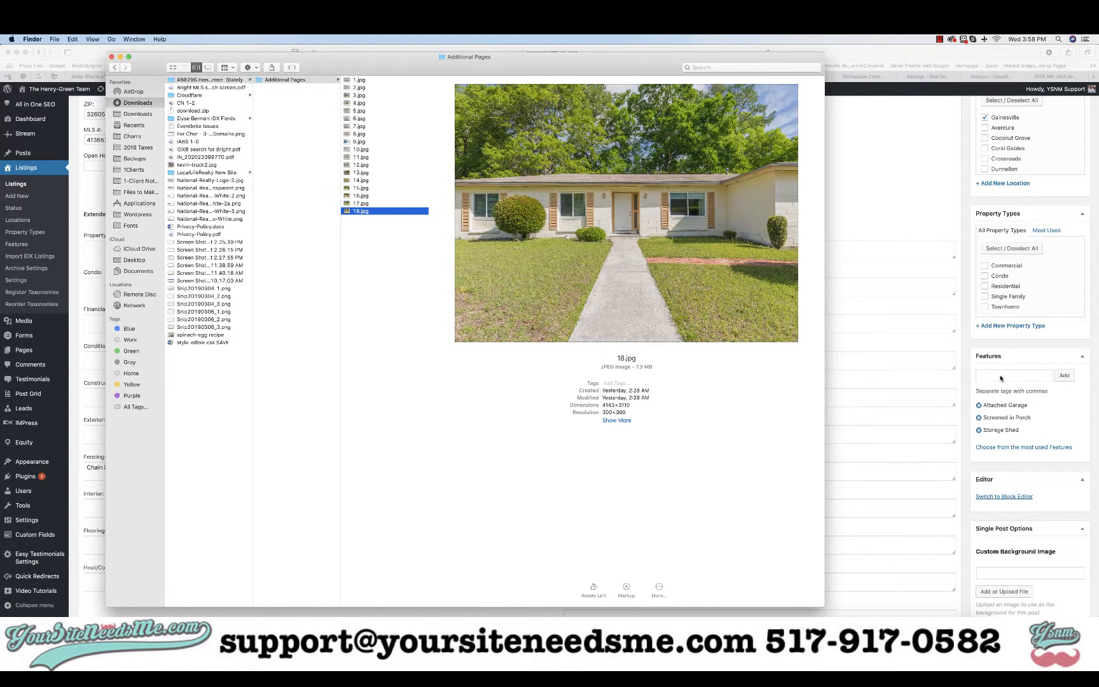
{"action": "left_click", "coordinate": [1001, 379]}
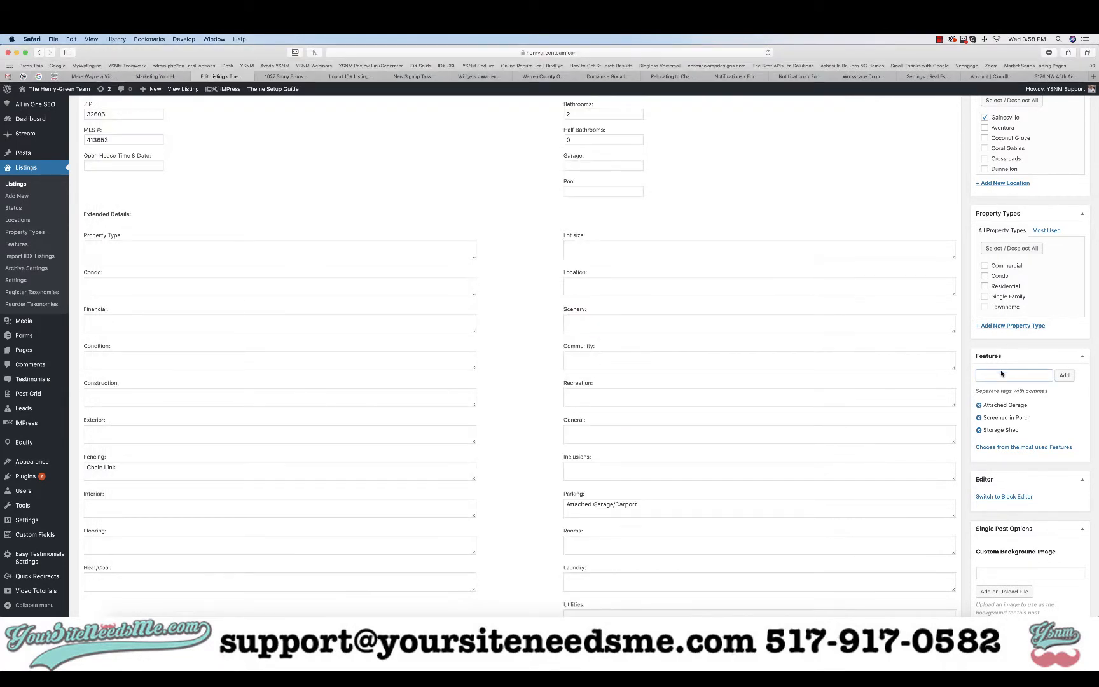
{"action": "scroll", "coordinate": [1003, 374], "scroll_direction": "up", "scroll_amount": 2}
Mark the listing Single Family, choose the Elegant single listing template, and update it
{"action": "left_click", "coordinate": [1004, 351]}
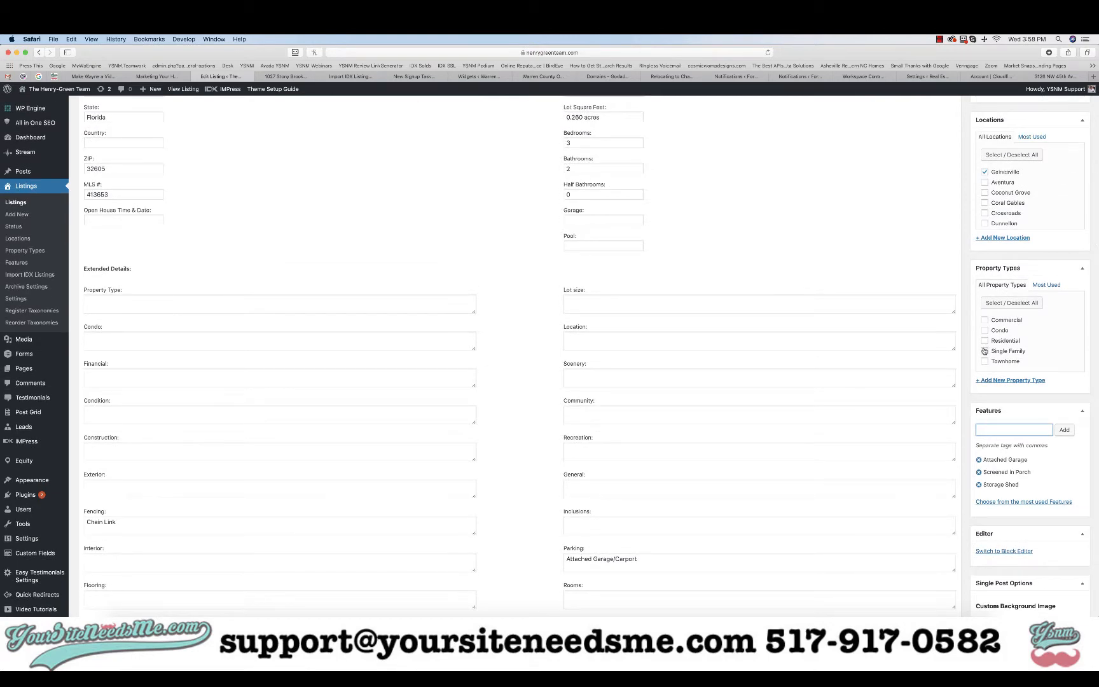
{"action": "scroll", "coordinate": [1005, 351], "scroll_direction": "up", "scroll_amount": 4}
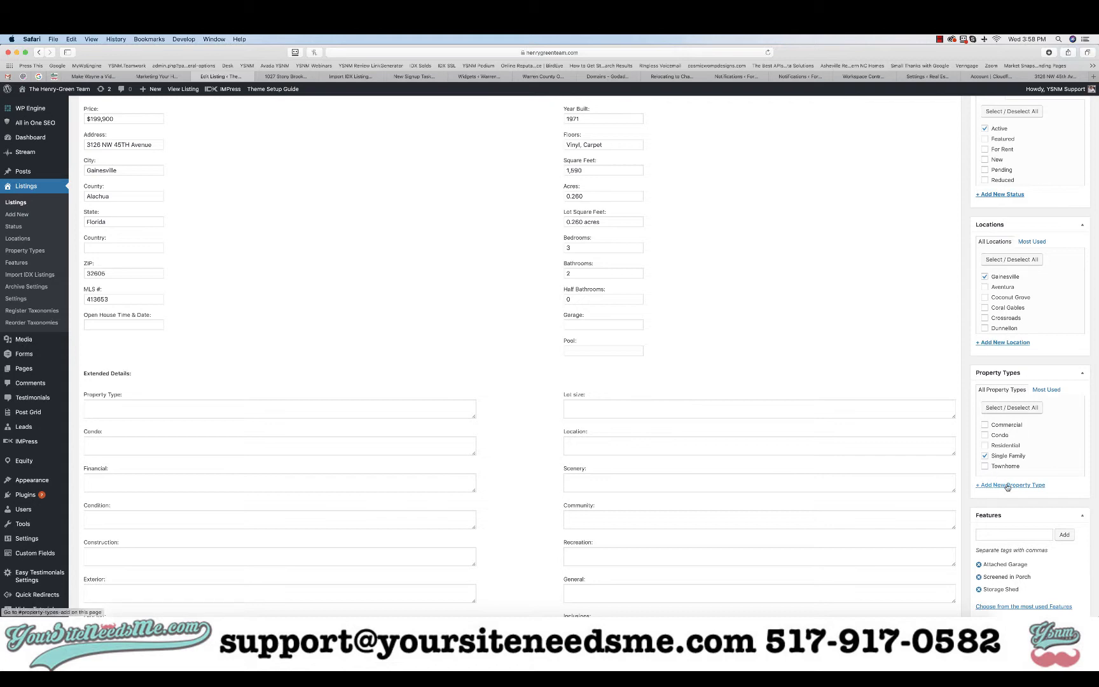
{"action": "scroll", "coordinate": [1059, 364], "scroll_direction": "up", "scroll_amount": 6}
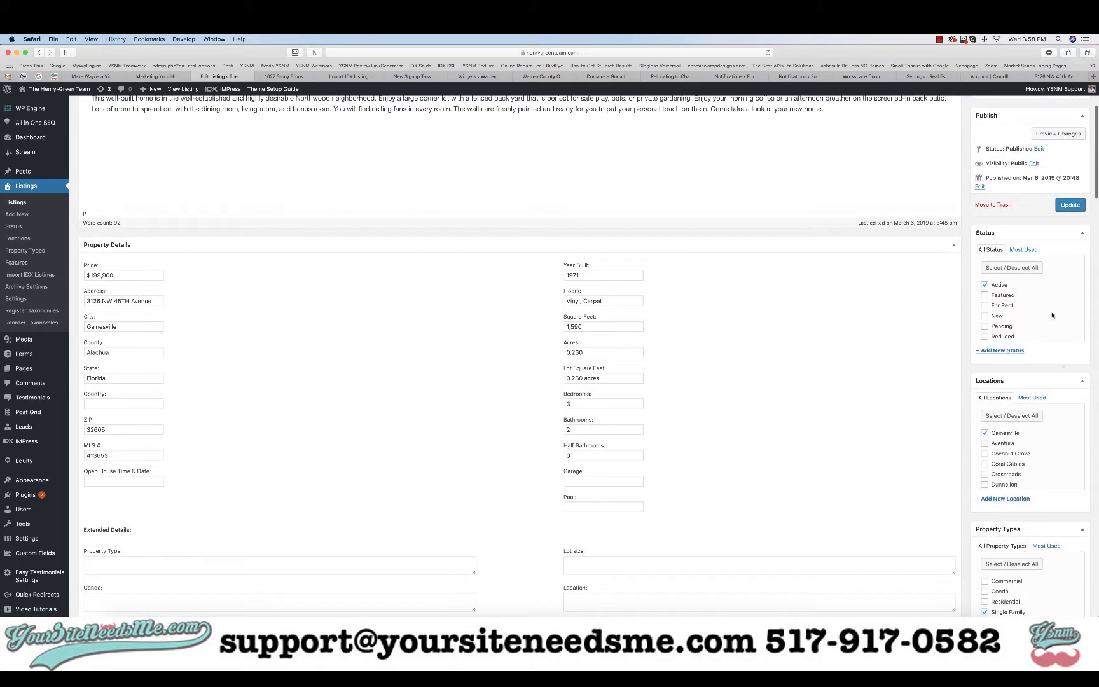
{"action": "scroll", "coordinate": [1000, 288], "scroll_direction": "up", "scroll_amount": 5}
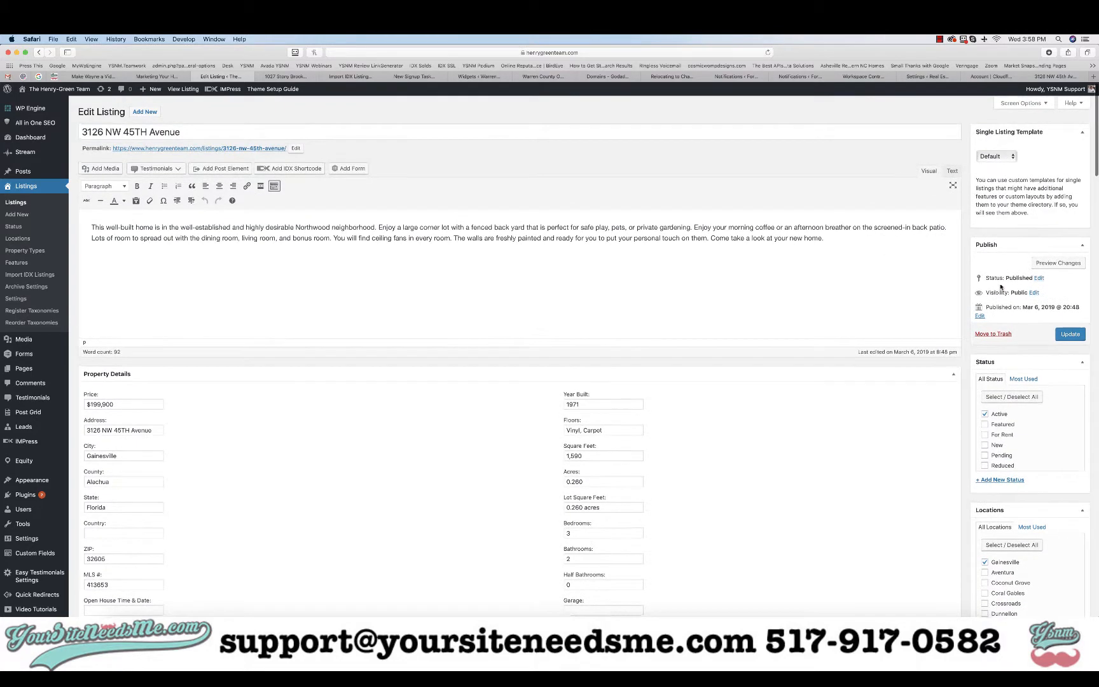
{"action": "left_click", "coordinate": [1007, 160]}
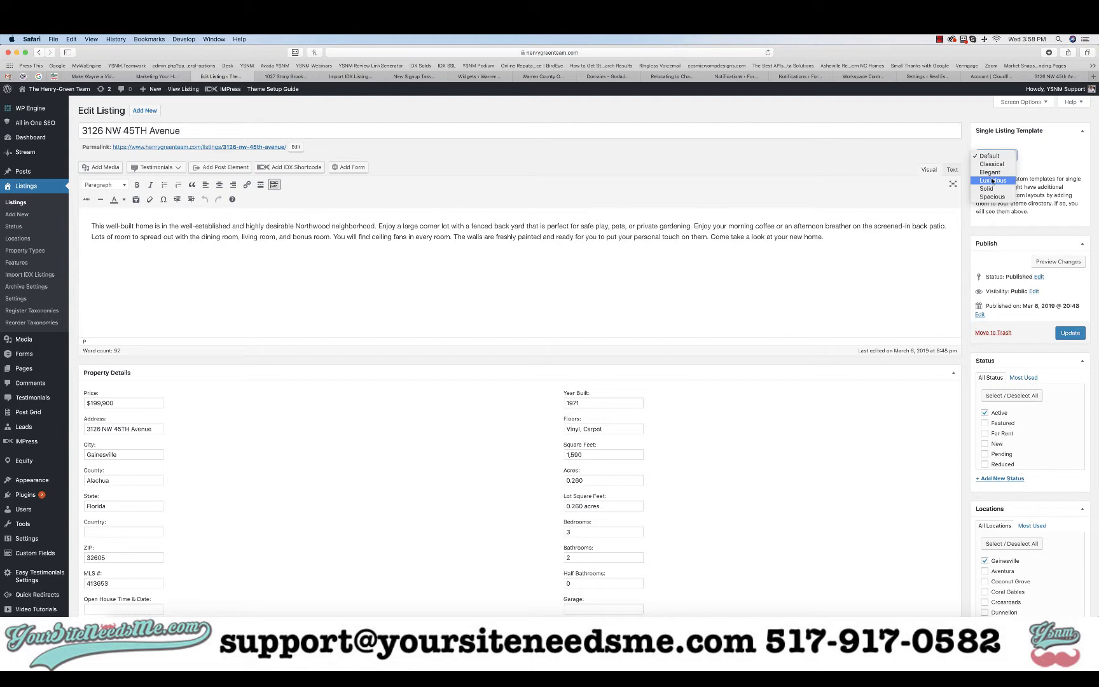
{"action": "left_click", "coordinate": [990, 173]}
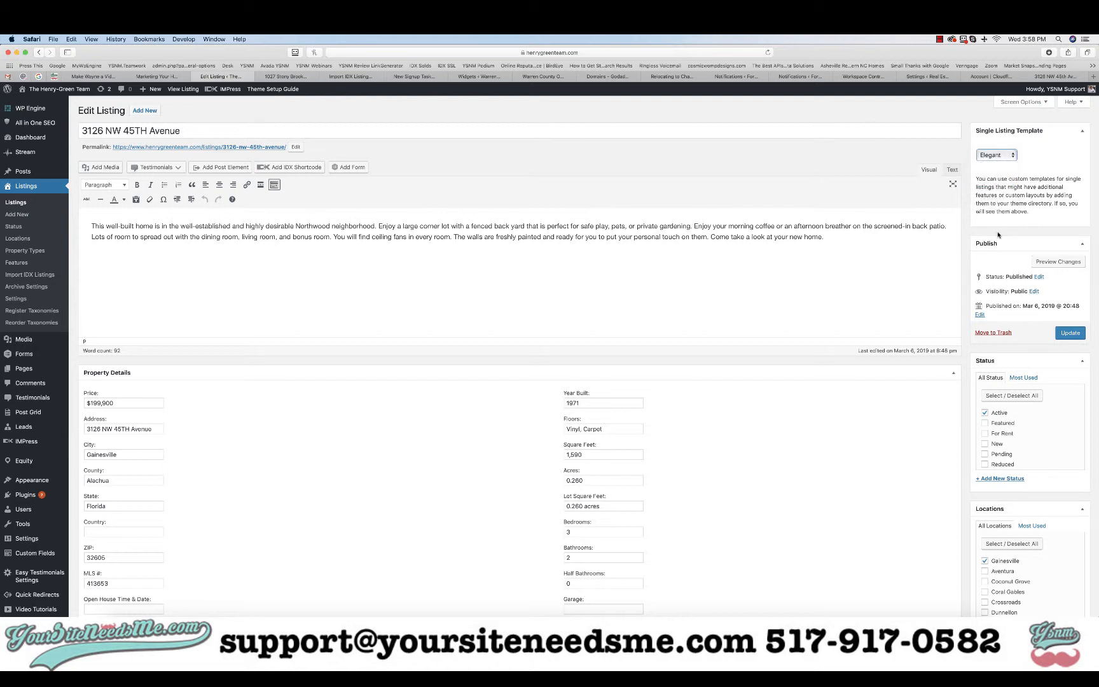
{"action": "left_click", "coordinate": [1068, 333]}
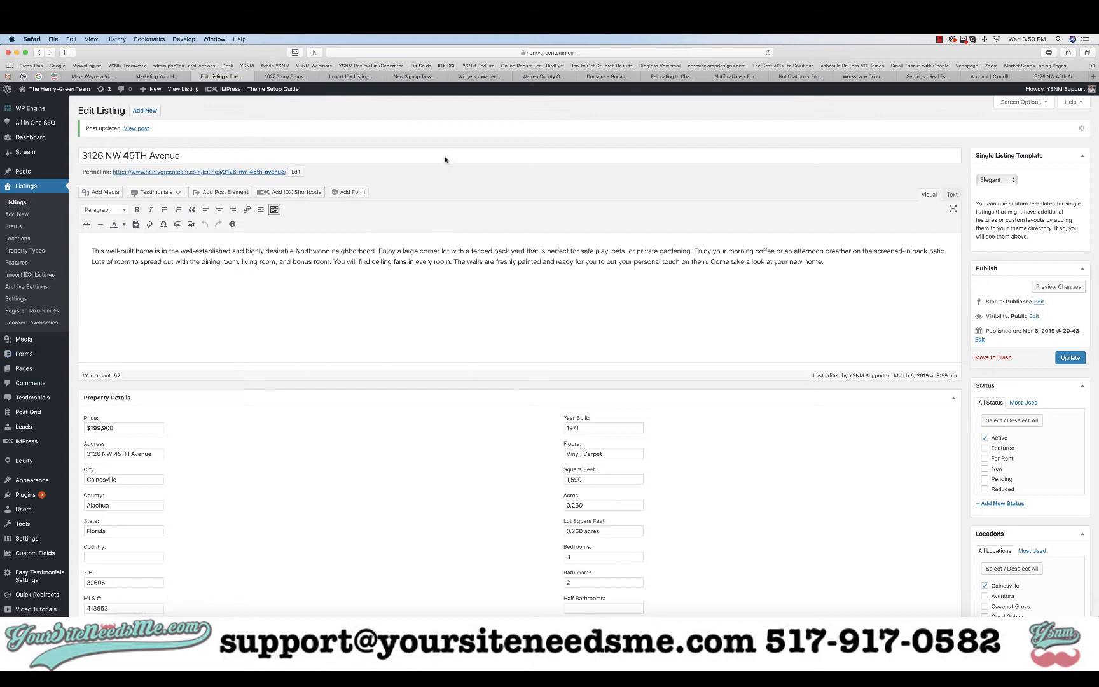
Open the live listing in a new tab and scroll through its Description section
{"action": "right_click", "coordinate": [135, 130]}
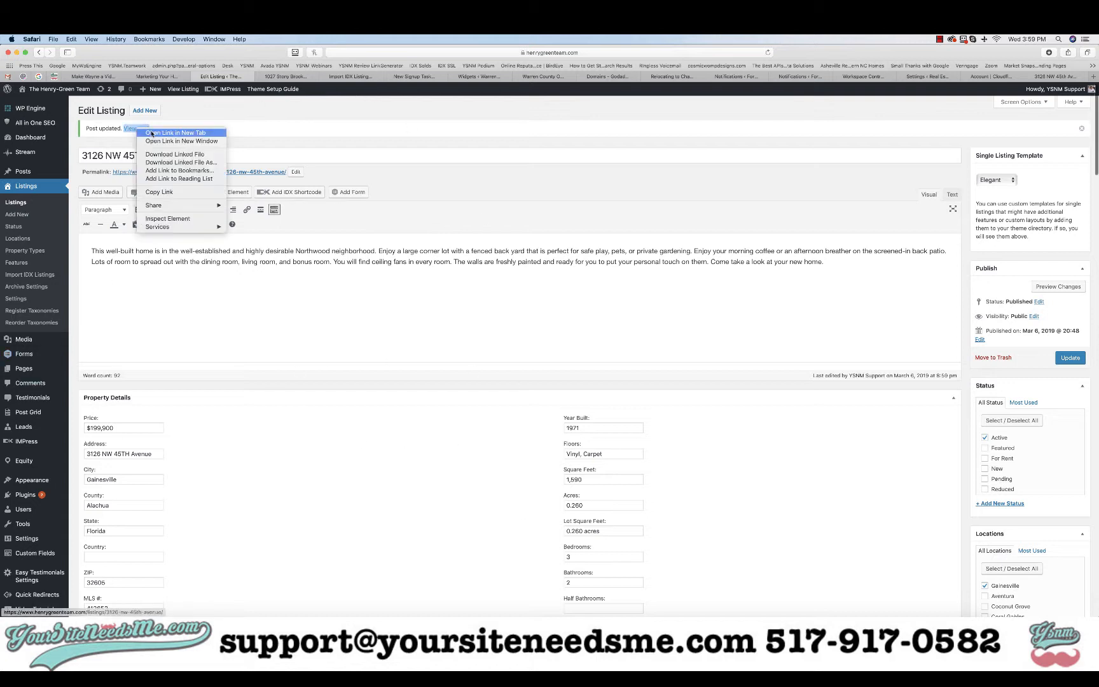
{"action": "left_click", "coordinate": [172, 133]}
{"action": "left_click", "coordinate": [395, 76]}
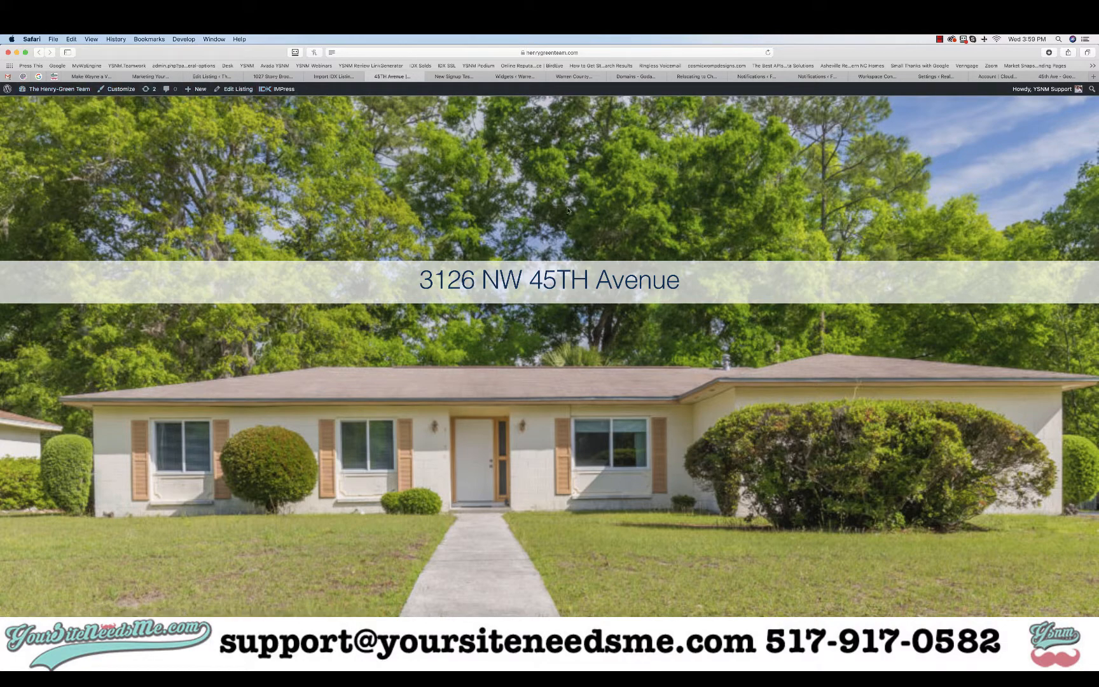
{"action": "scroll", "coordinate": [574, 312], "scroll_direction": "down", "scroll_amount": 10}
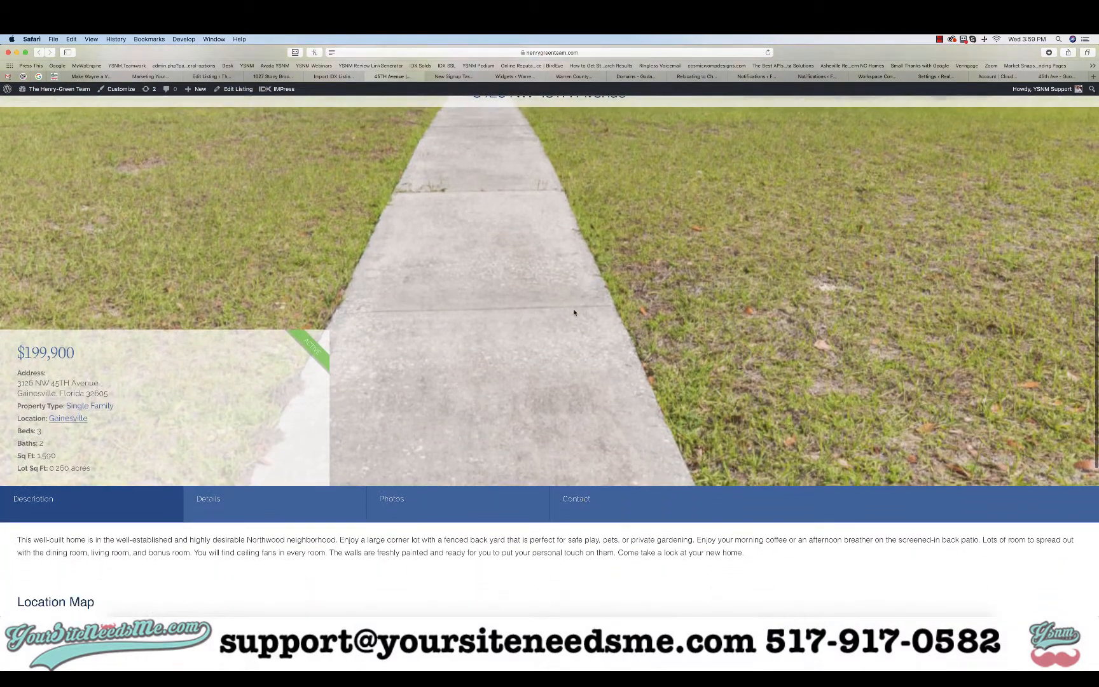
{"action": "scroll", "coordinate": [574, 313], "scroll_direction": "down", "scroll_amount": 3}
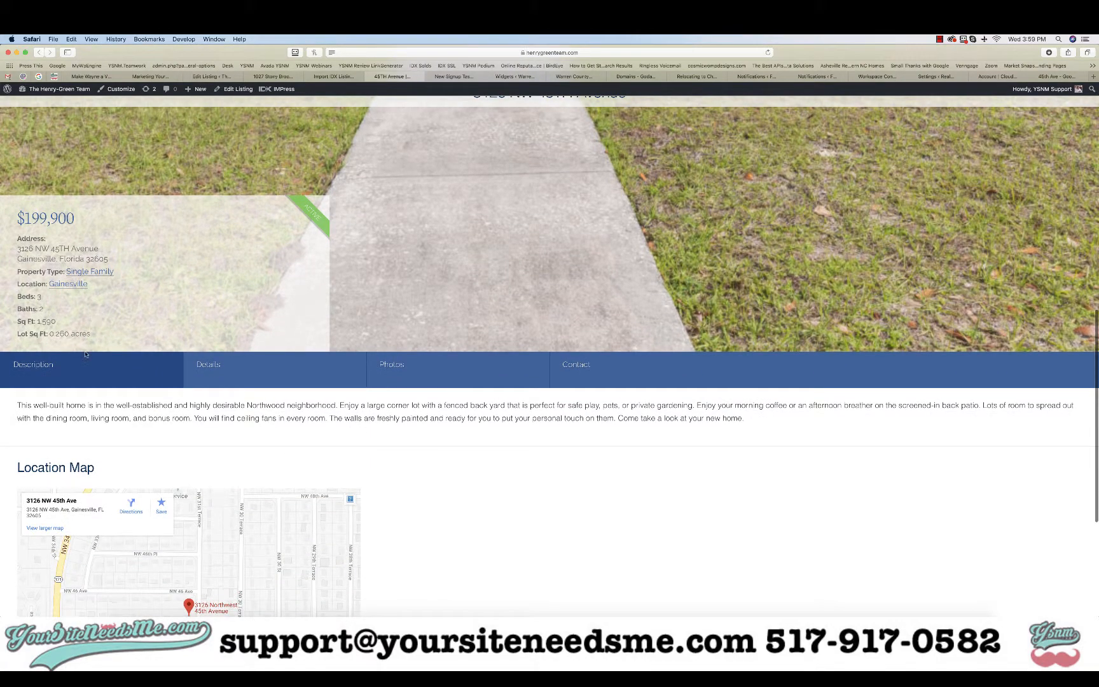
{"action": "scroll", "coordinate": [291, 441], "scroll_direction": "down", "scroll_amount": 5}
{"action": "scroll", "coordinate": [292, 441], "scroll_direction": "up", "scroll_amount": 1}
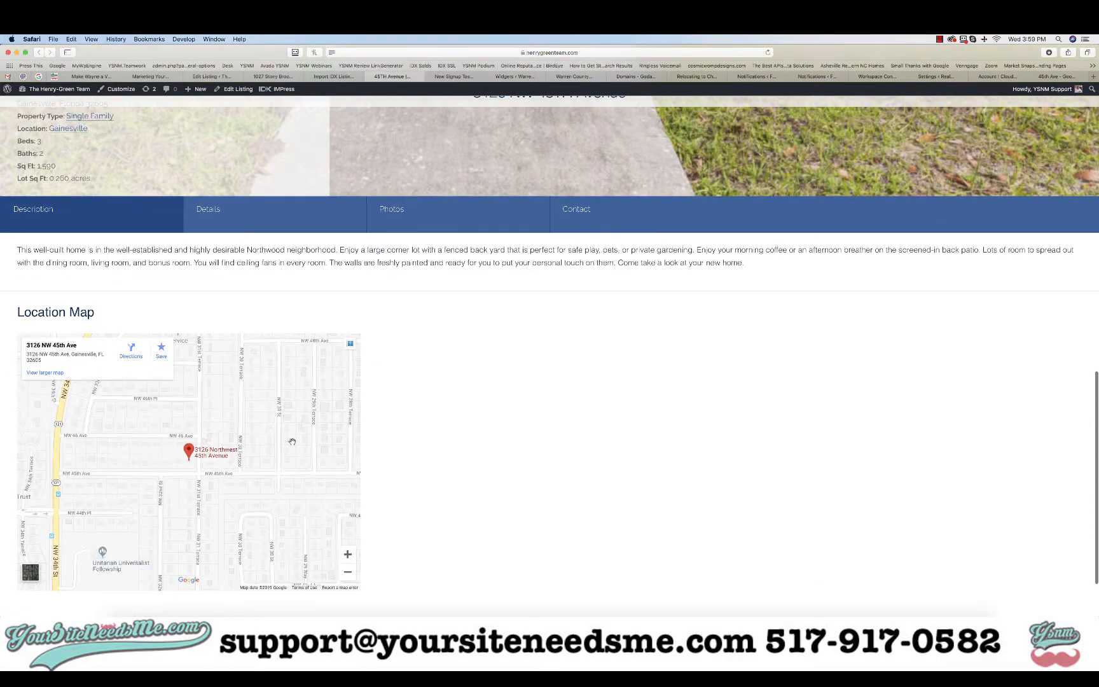
Check the listing page's Details, Photos and Contact tabs, then return to Edit Listing
{"action": "left_click", "coordinate": [229, 209]}
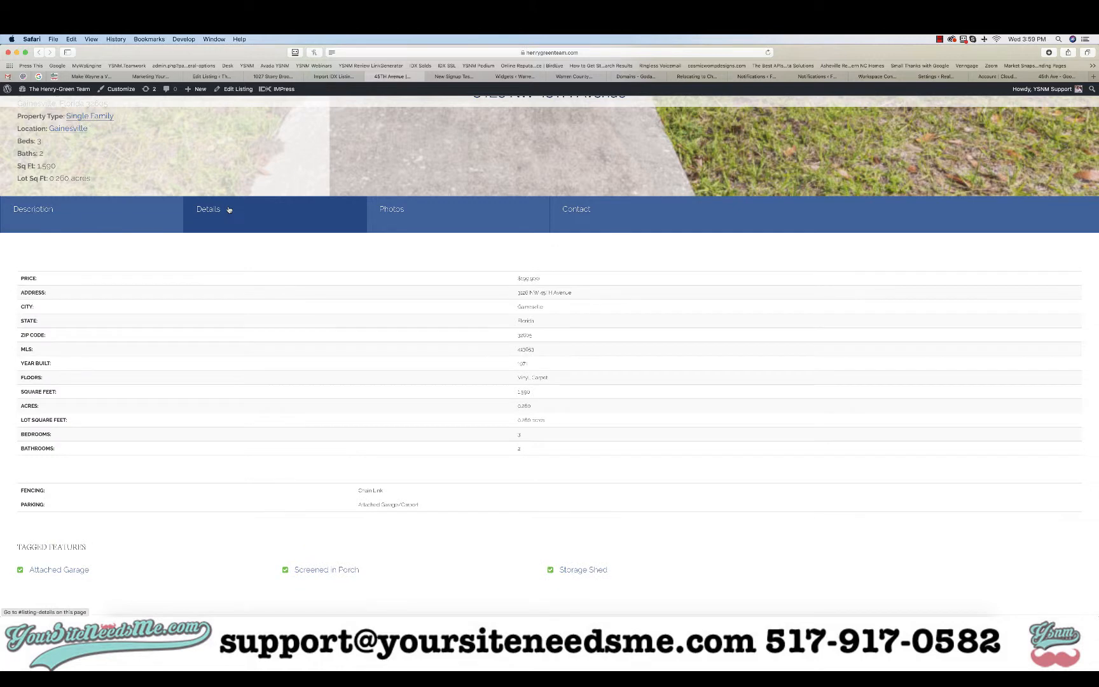
{"action": "scroll", "coordinate": [473, 417], "scroll_direction": "down", "scroll_amount": 4}
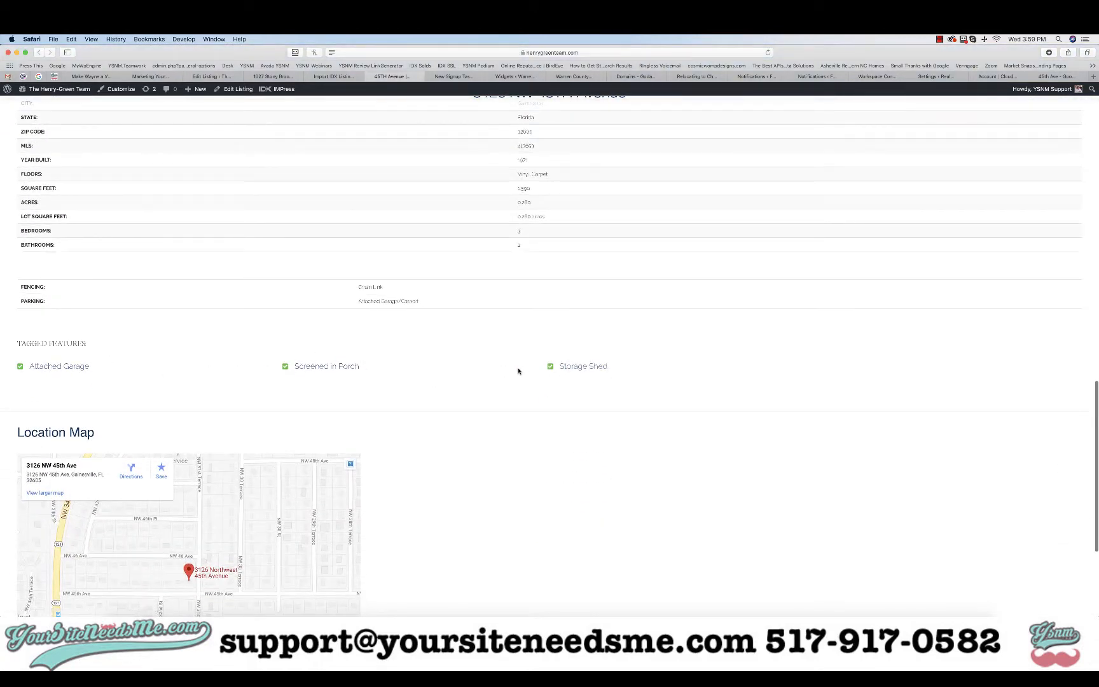
{"action": "scroll", "coordinate": [519, 371], "scroll_direction": "up", "scroll_amount": 4}
{"action": "left_click", "coordinate": [430, 228]}
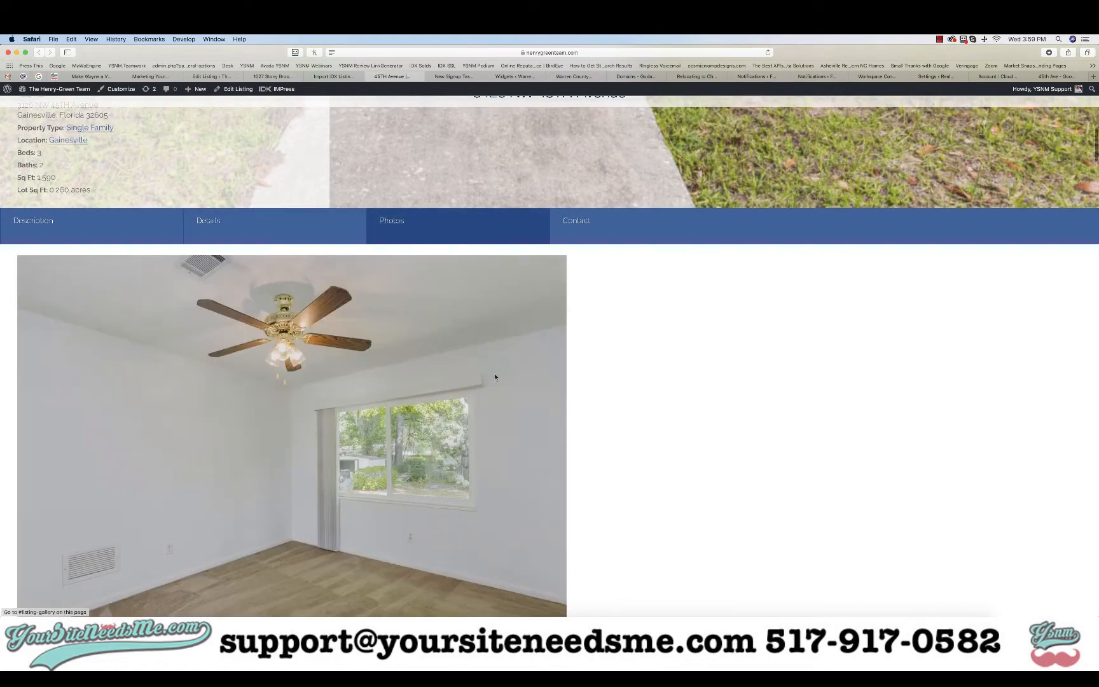
{"action": "scroll", "coordinate": [696, 404], "scroll_direction": "down", "scroll_amount": 15}
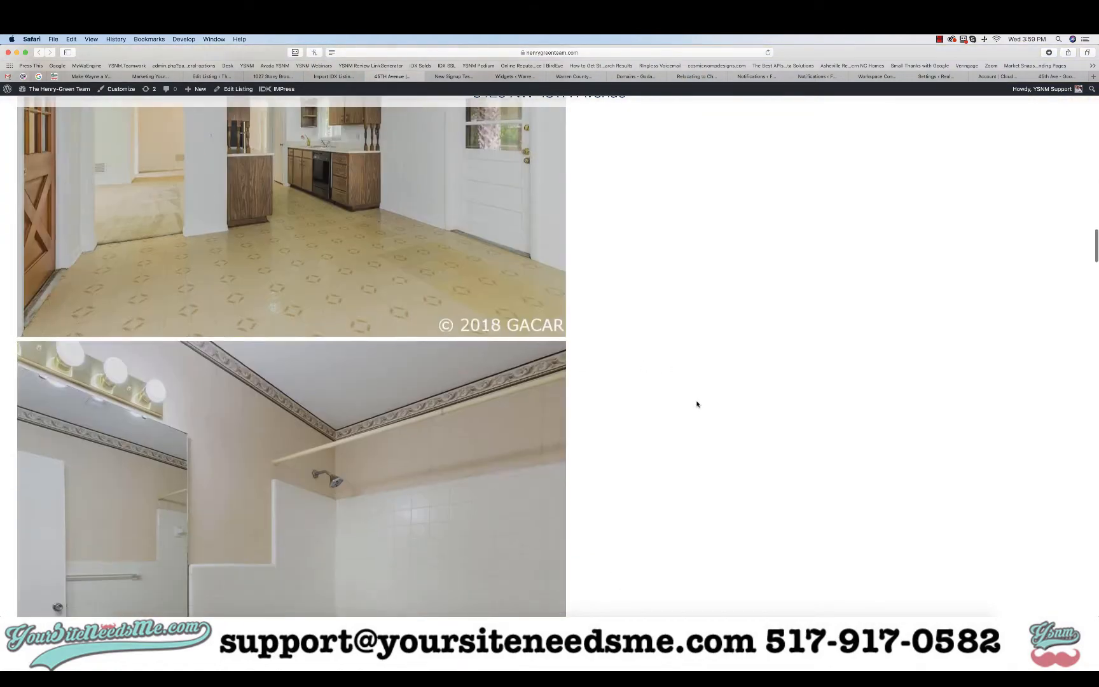
{"action": "scroll", "coordinate": [696, 404], "scroll_direction": "up", "scroll_amount": 10}
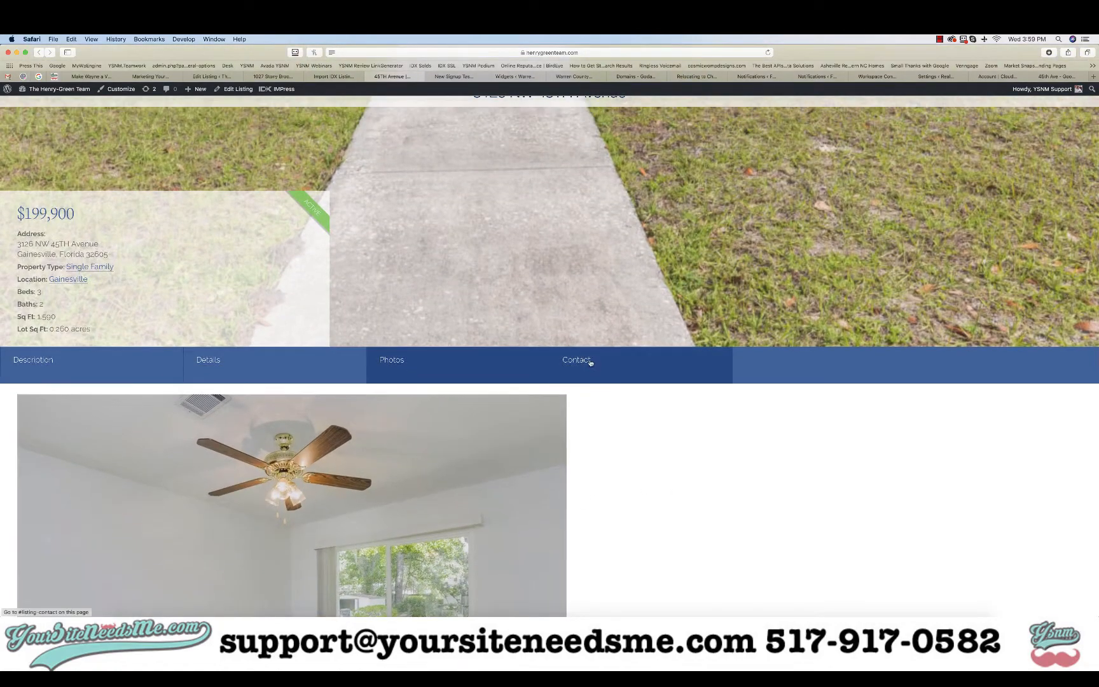
{"action": "left_click", "coordinate": [589, 360]}
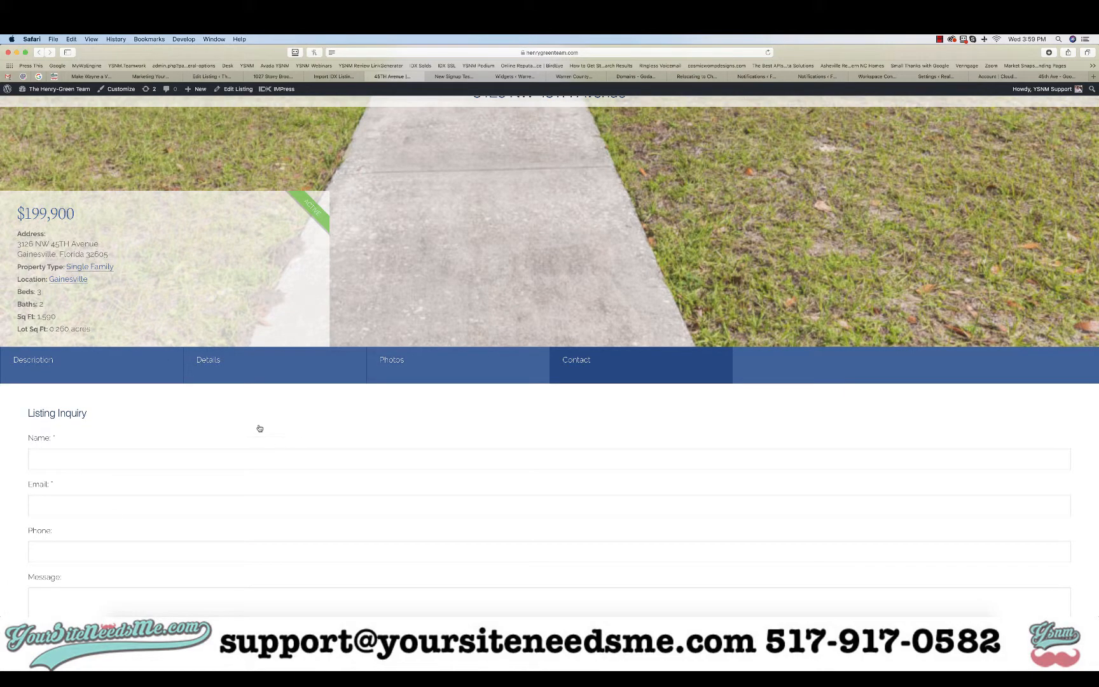
{"action": "left_click", "coordinate": [214, 91]}
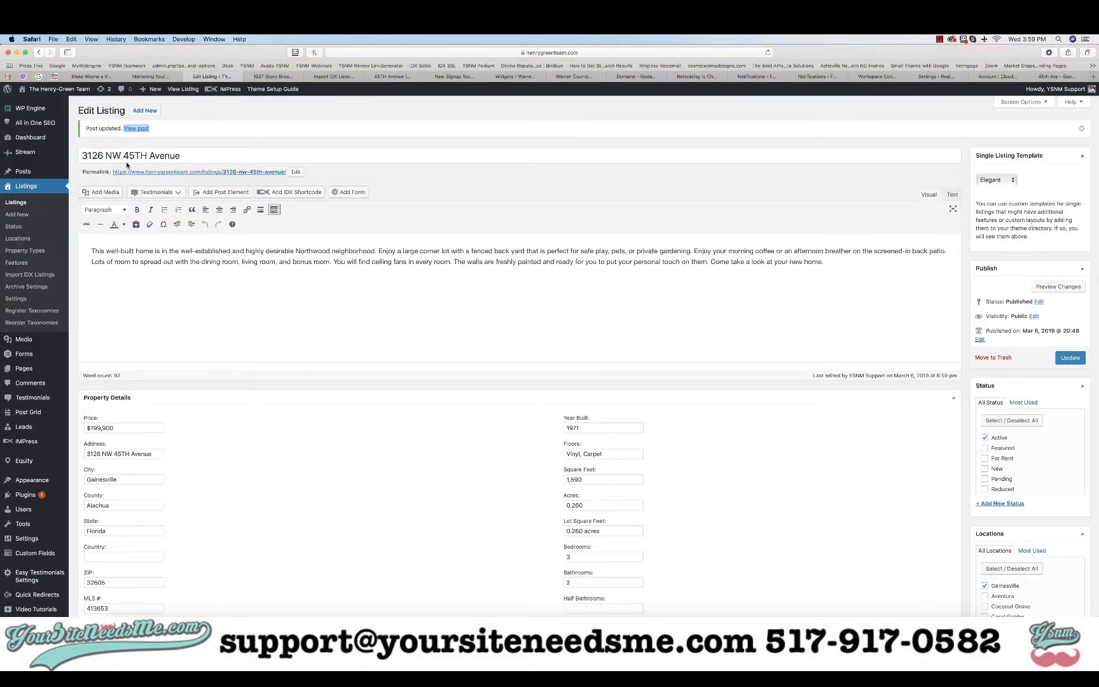
{"action": "right_click", "coordinate": [18, 202]}
{"action": "left_click", "coordinate": [57, 204]}
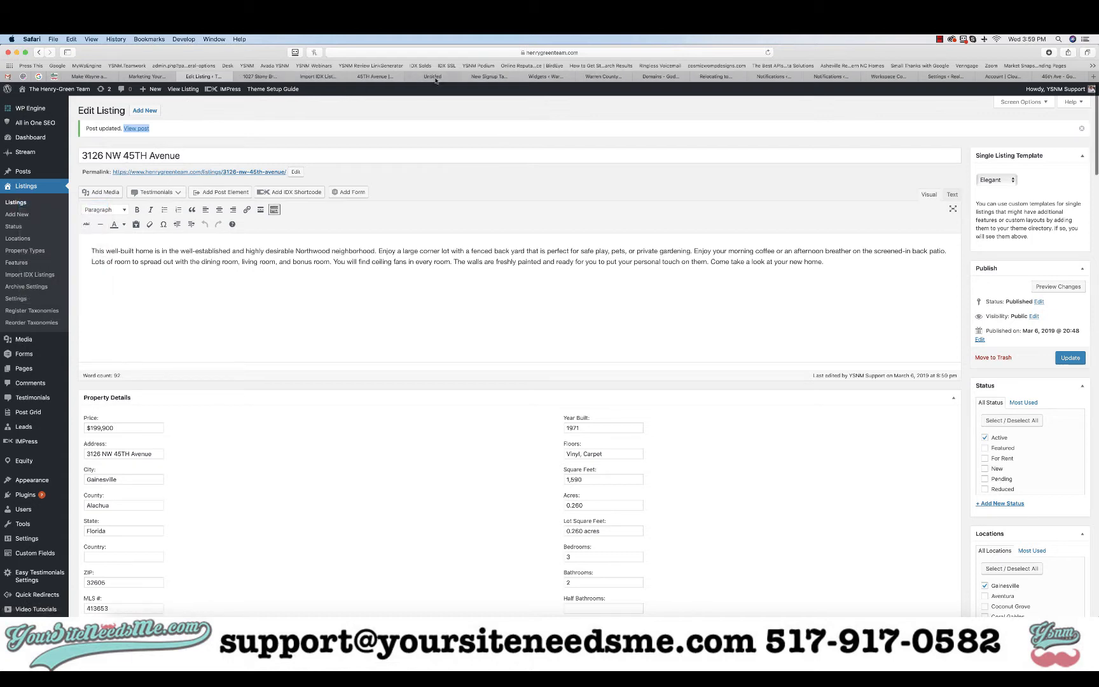
{"action": "left_click", "coordinate": [274, 77]}
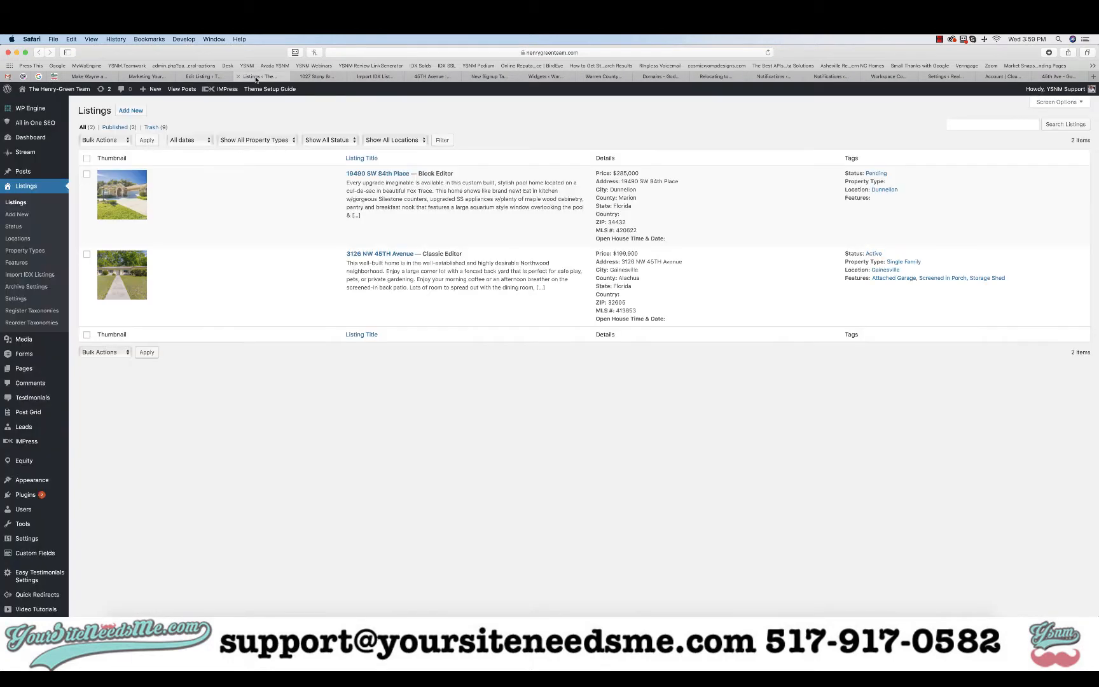
{"action": "mouse_move", "coordinate": [454, 187]}
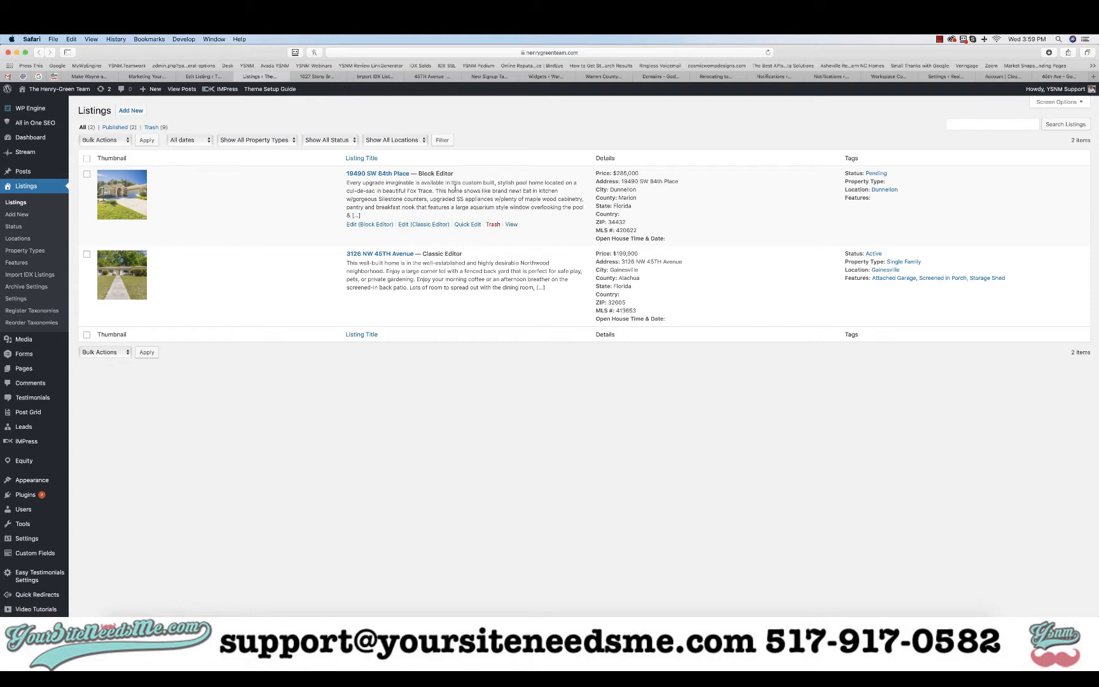
{"action": "left_click", "coordinate": [467, 224]}
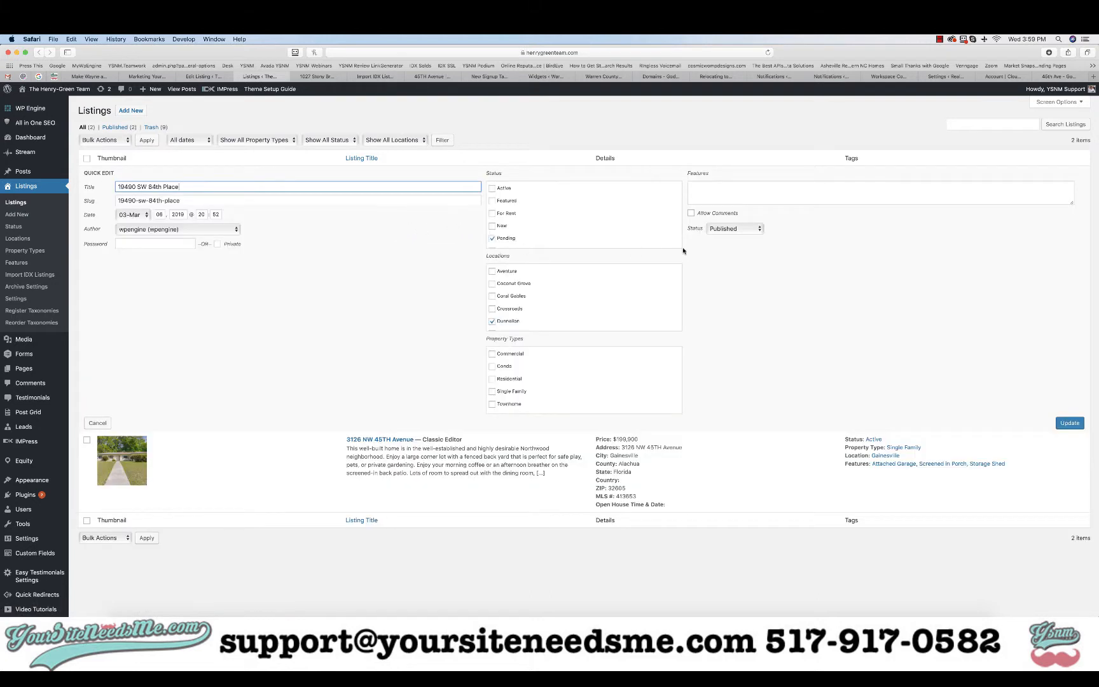
{"action": "left_click", "coordinate": [152, 229]}
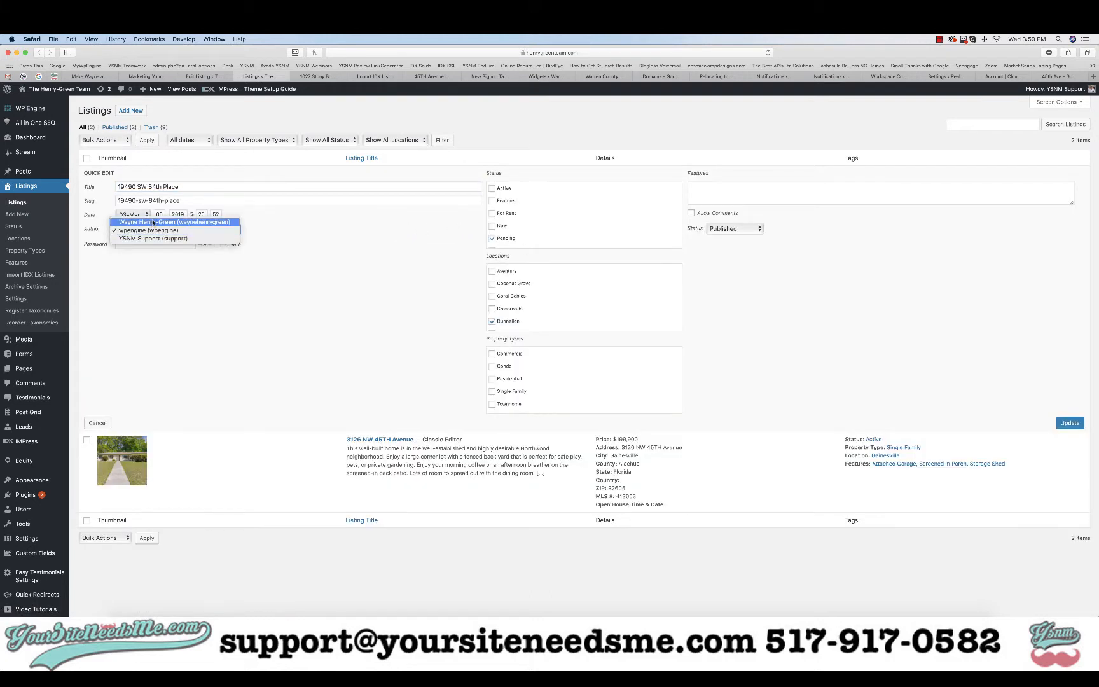
{"action": "left_click", "coordinate": [153, 222]}
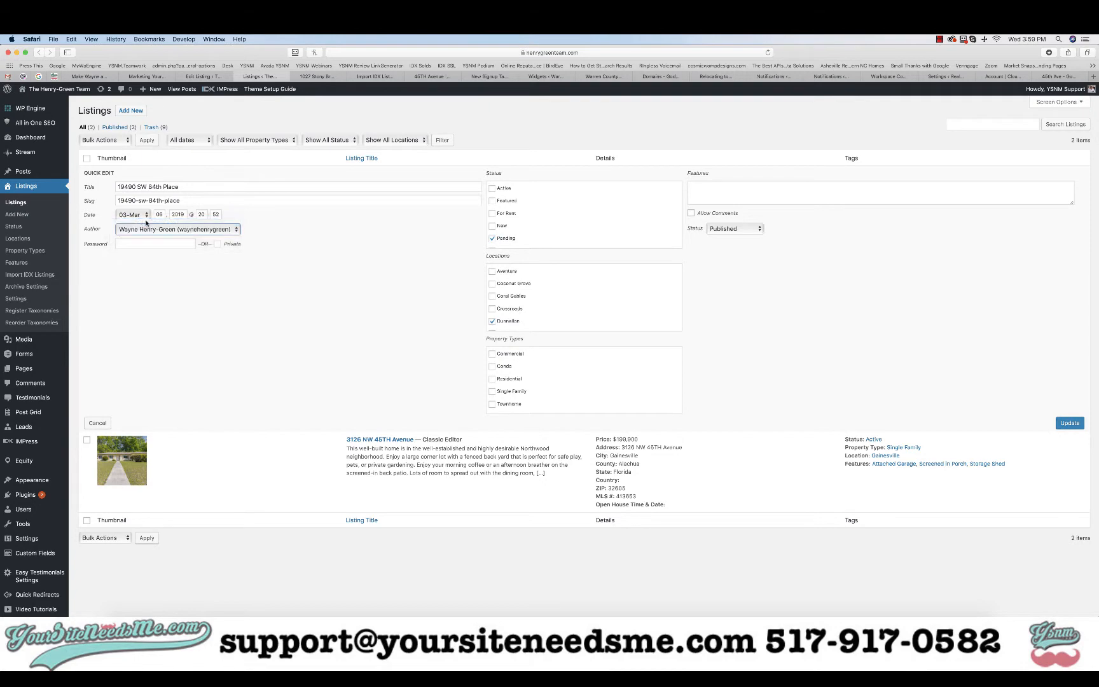
{"action": "left_click", "coordinate": [1068, 425]}
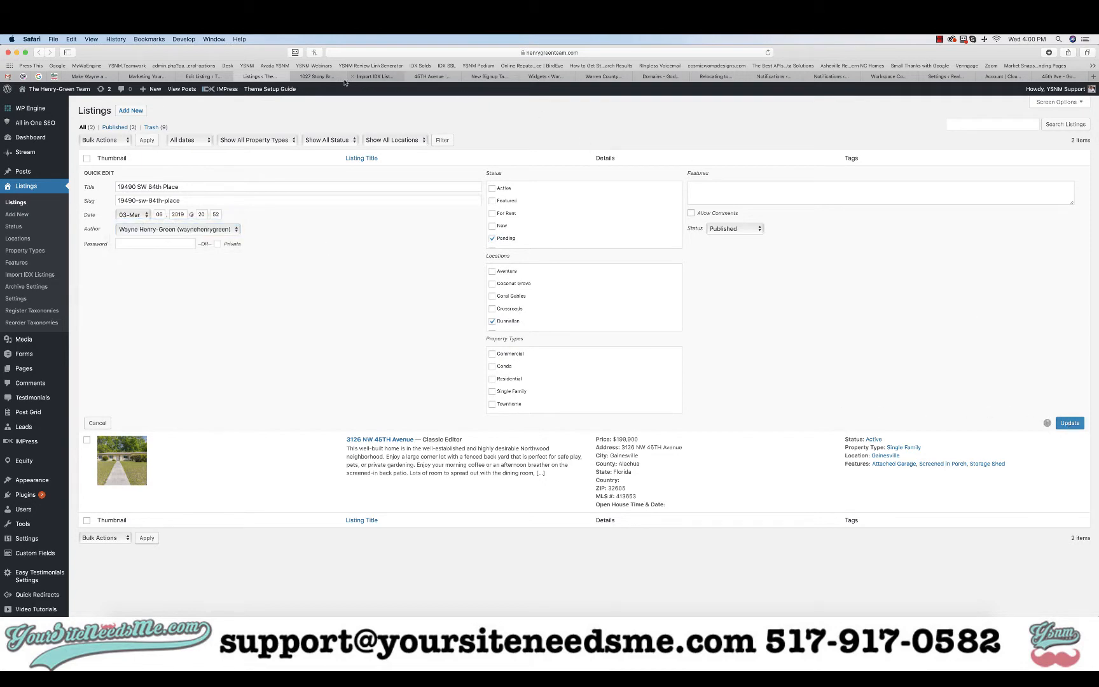
{"action": "left_click", "coordinate": [429, 77]}
{"action": "scroll", "coordinate": [498, 382], "scroll_direction": "down", "scroll_amount": 15}
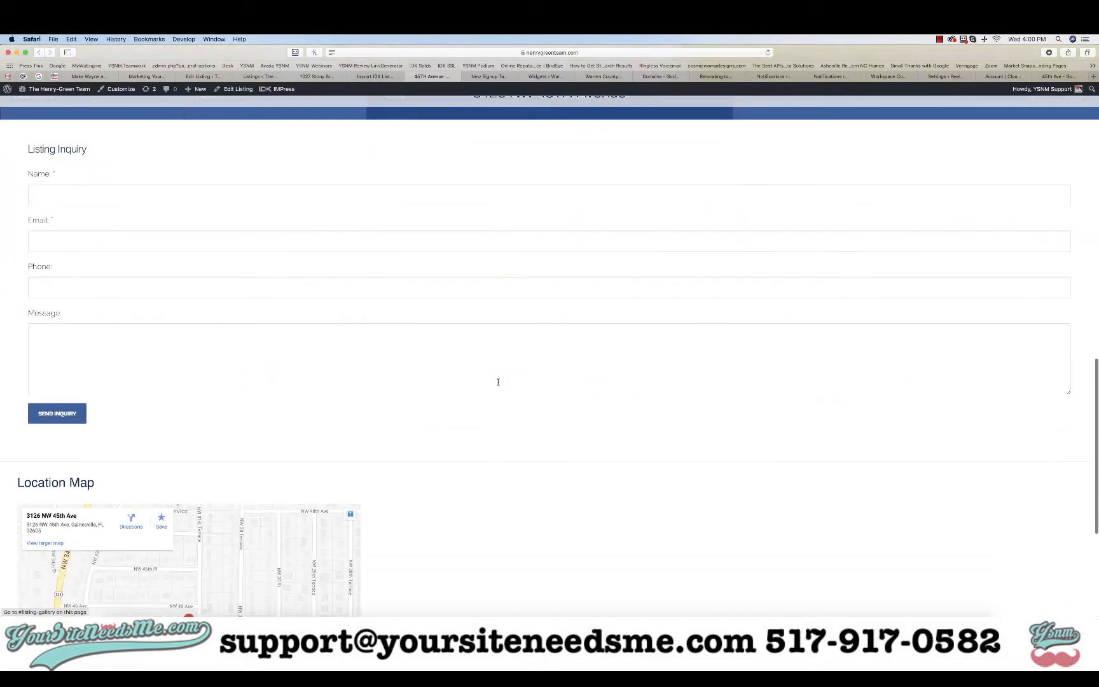
{"action": "scroll", "coordinate": [498, 381], "scroll_direction": "up", "scroll_amount": 15}
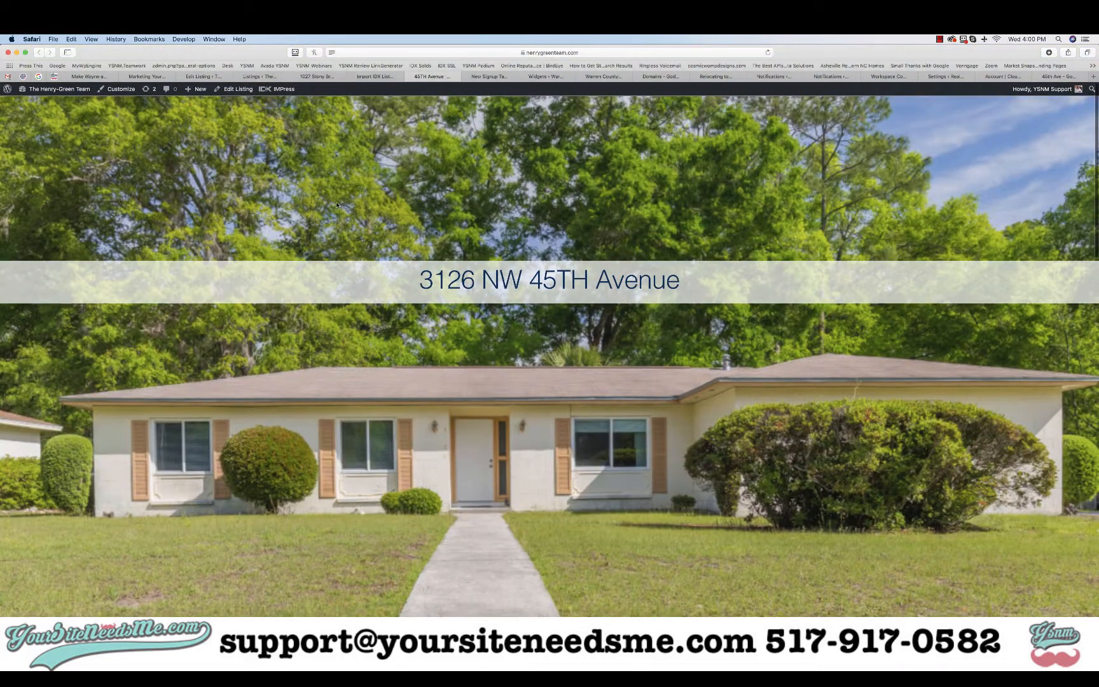
{"action": "left_click", "coordinate": [260, 76]}
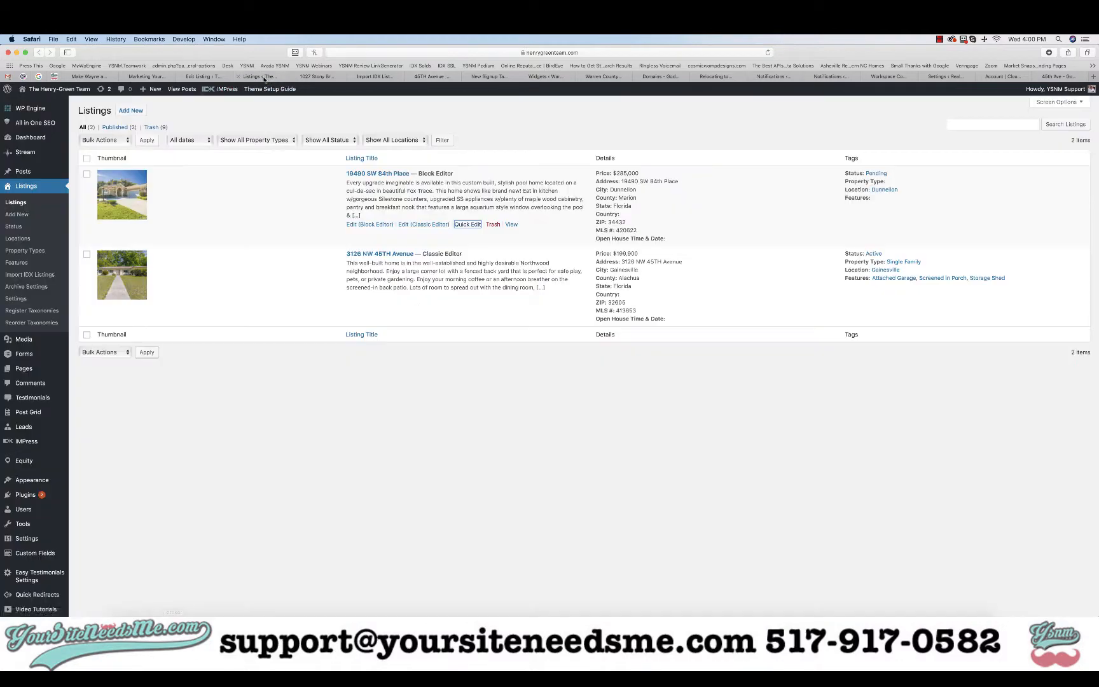
{"action": "left_click", "coordinate": [201, 77]}
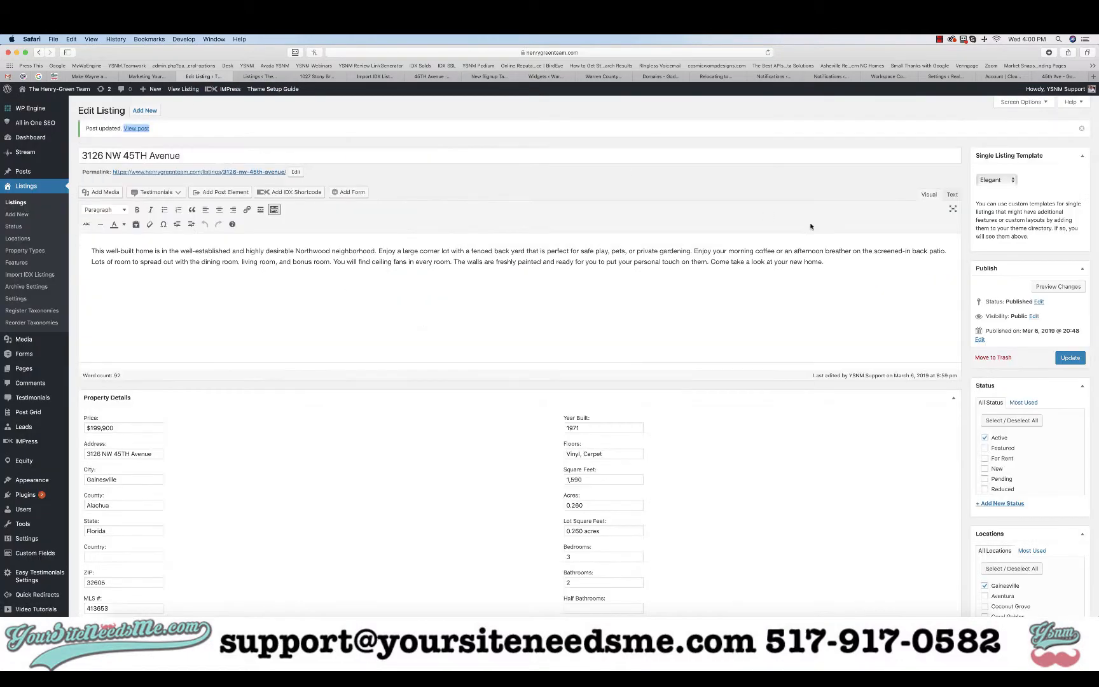
{"action": "left_click", "coordinate": [991, 181]}
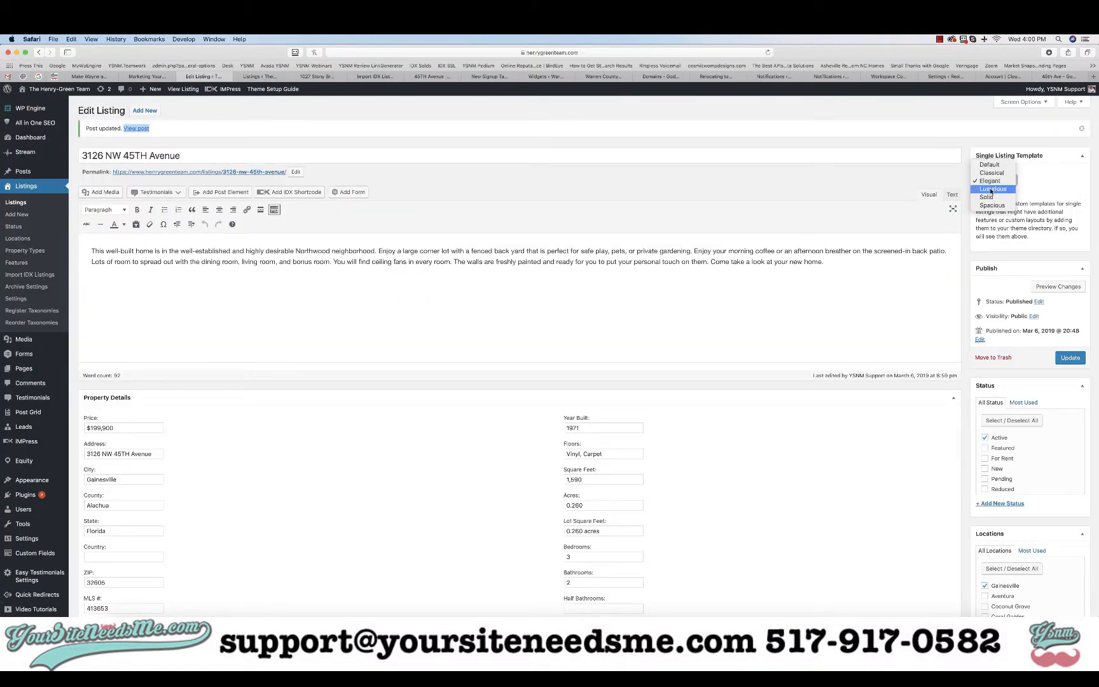
{"action": "key", "text": "Return"}
{"action": "left_click", "coordinate": [1069, 359]}
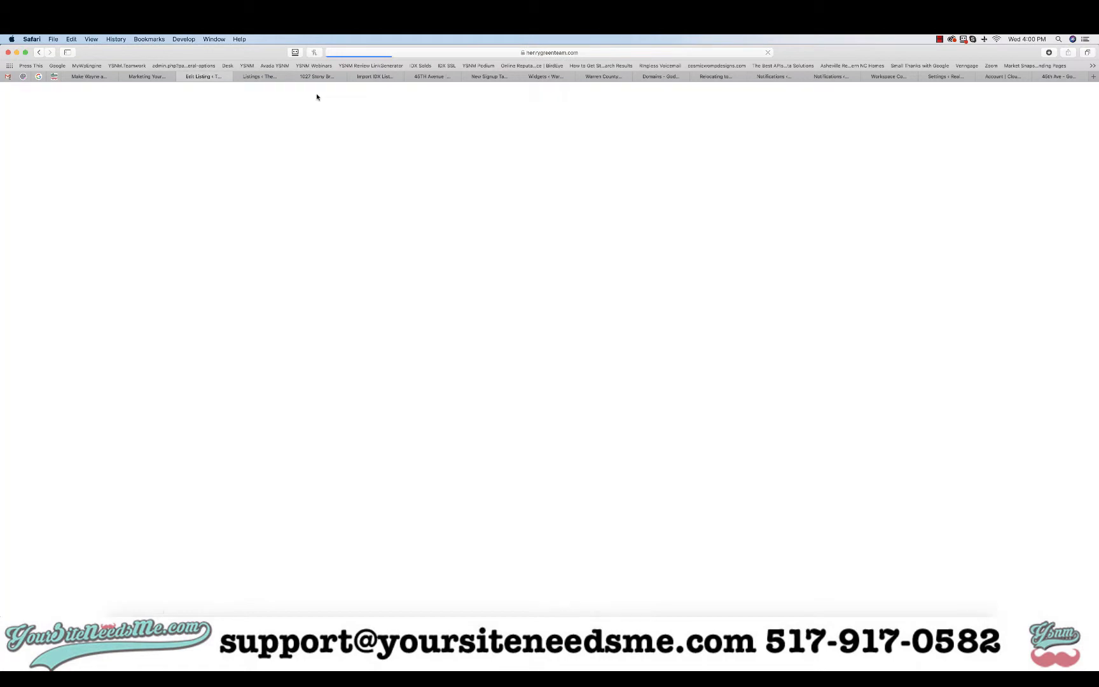
Open the updated live listing page in a new tab
{"action": "right_click", "coordinate": [135, 129]}
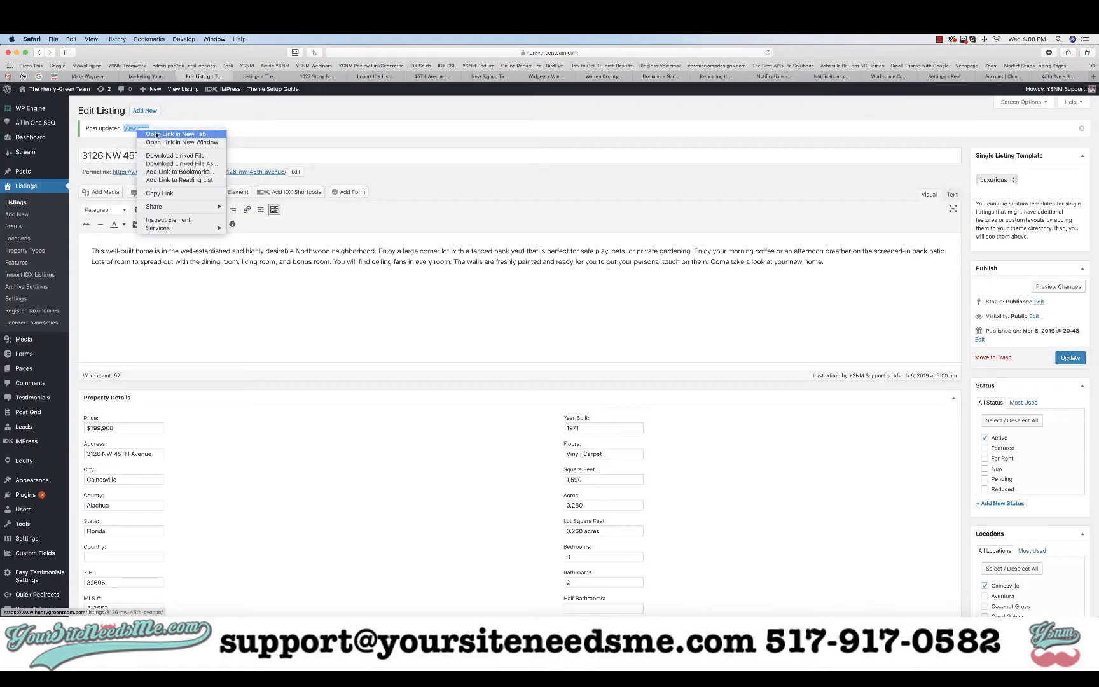
{"action": "left_click", "coordinate": [150, 134]}
{"action": "left_click", "coordinate": [468, 76]}
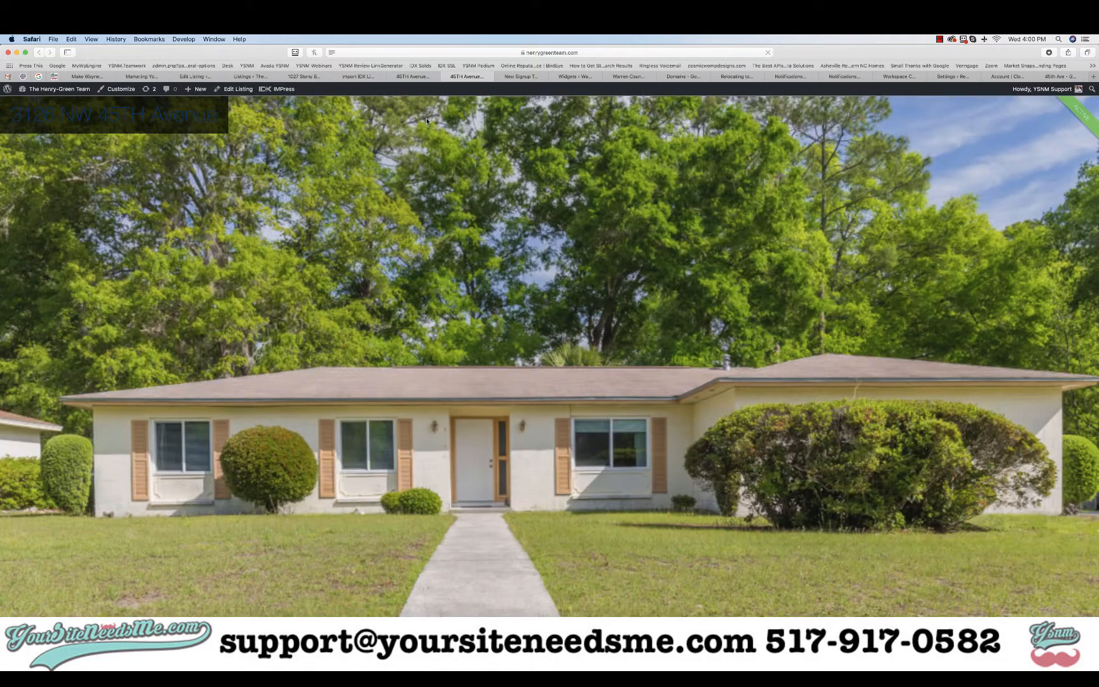
Check the Luxurious page's Details, Photos and Contact tabs, then return to the description and map
{"action": "scroll", "coordinate": [526, 269], "scroll_direction": "down", "scroll_amount": 7}
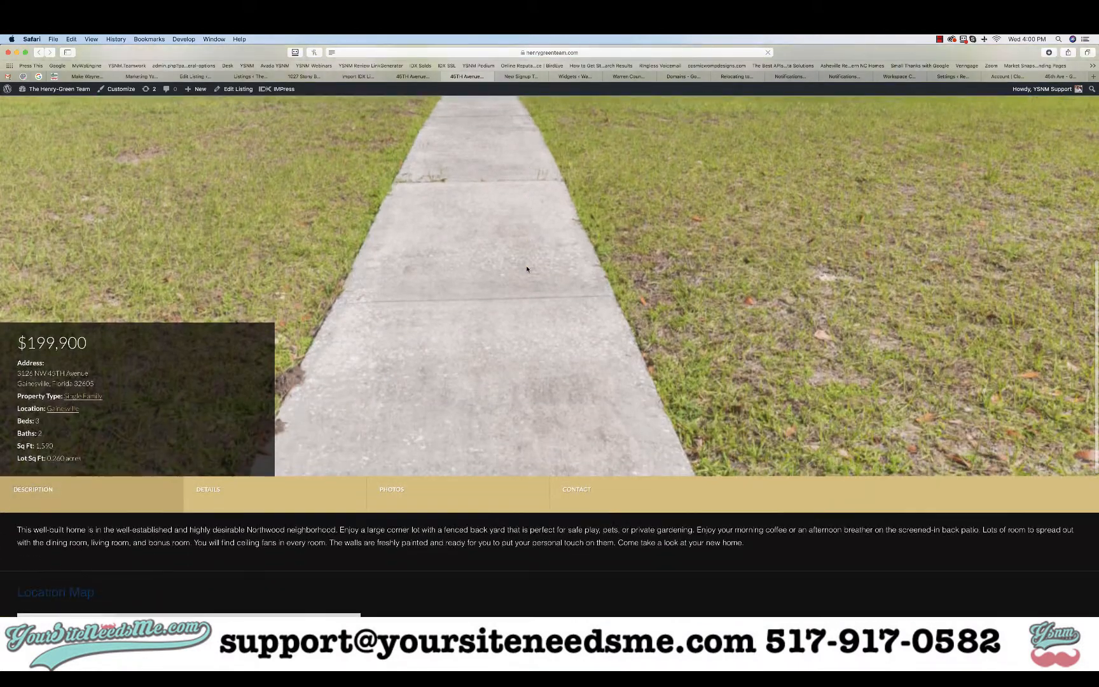
{"action": "scroll", "coordinate": [527, 269], "scroll_direction": "up", "scroll_amount": 8}
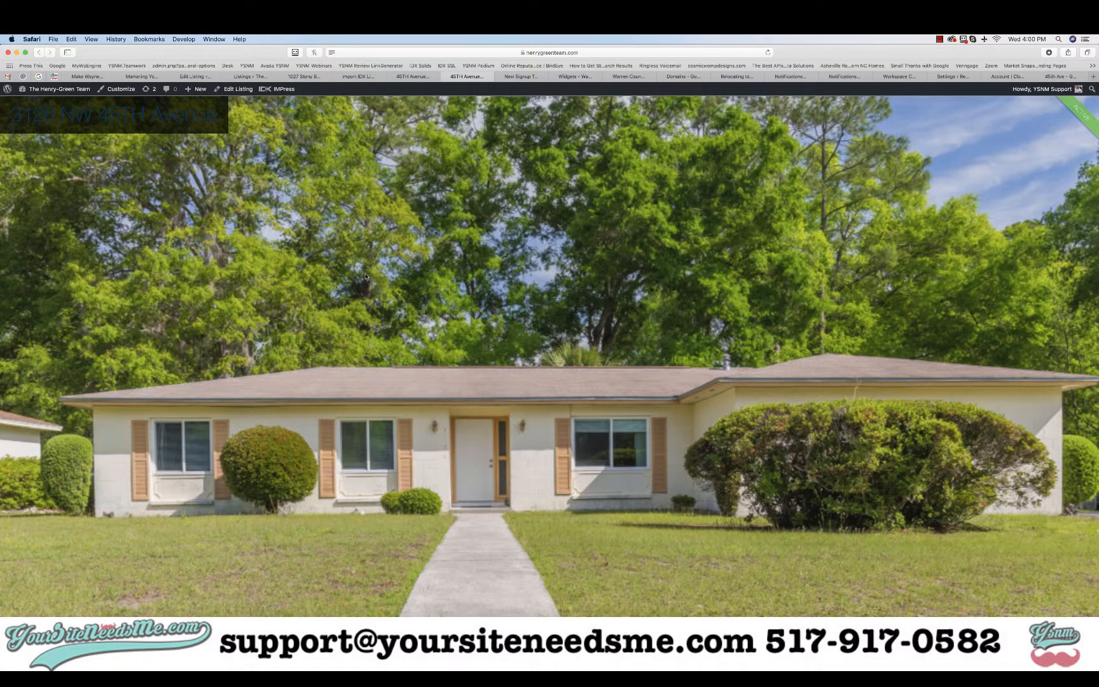
{"action": "scroll", "coordinate": [366, 277], "scroll_direction": "down", "scroll_amount": 8}
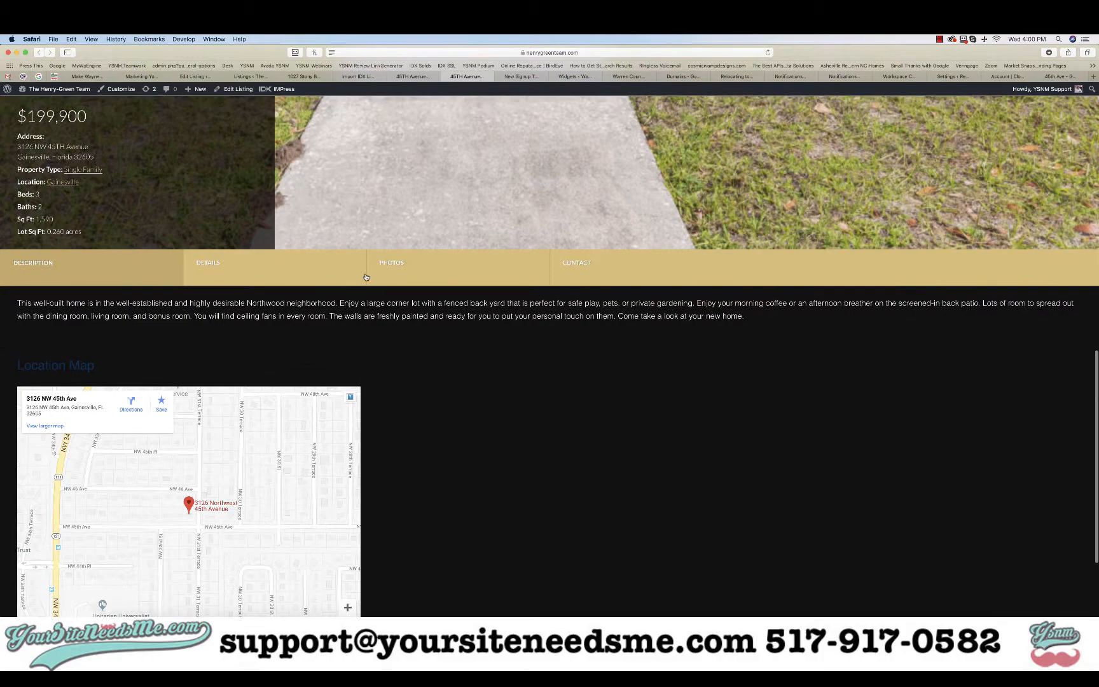
{"action": "left_click", "coordinate": [297, 258]}
{"action": "left_click", "coordinate": [446, 263]}
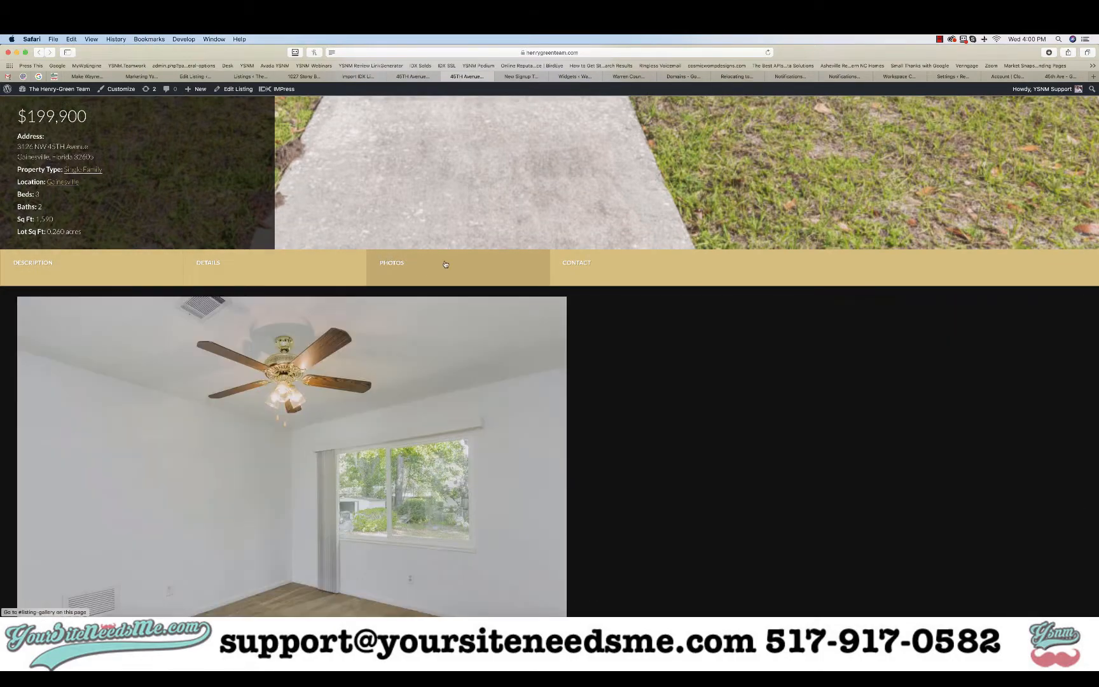
{"action": "left_click", "coordinate": [593, 262]}
{"action": "left_click", "coordinate": [82, 266]}
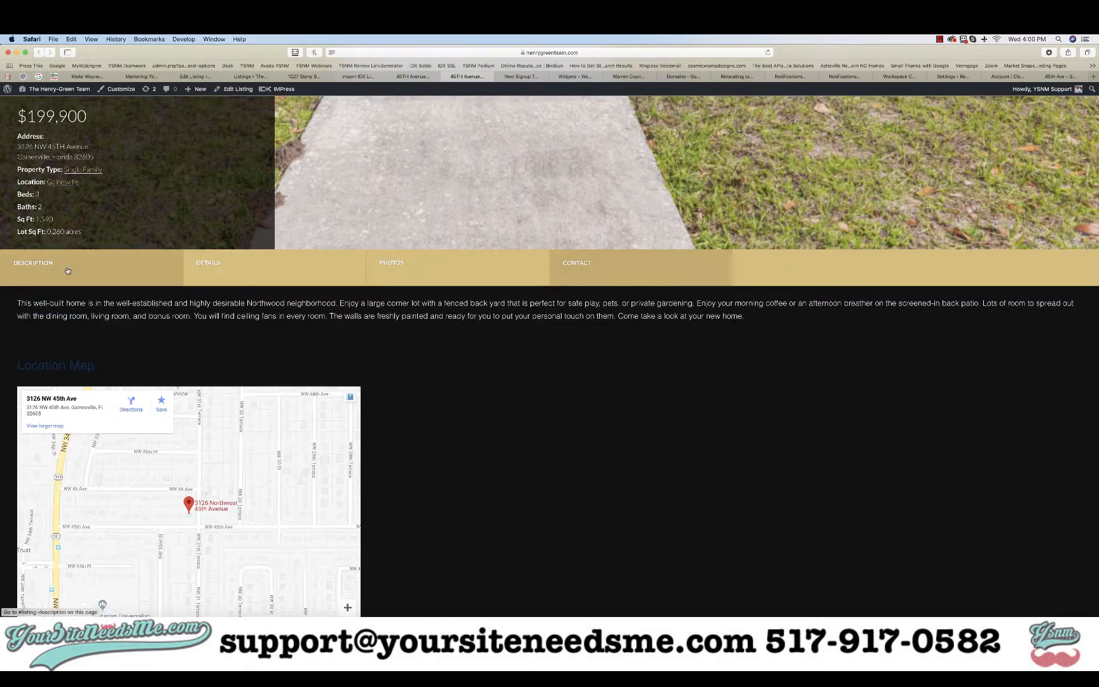
{"action": "scroll", "coordinate": [114, 241], "scroll_direction": "up", "scroll_amount": 8}
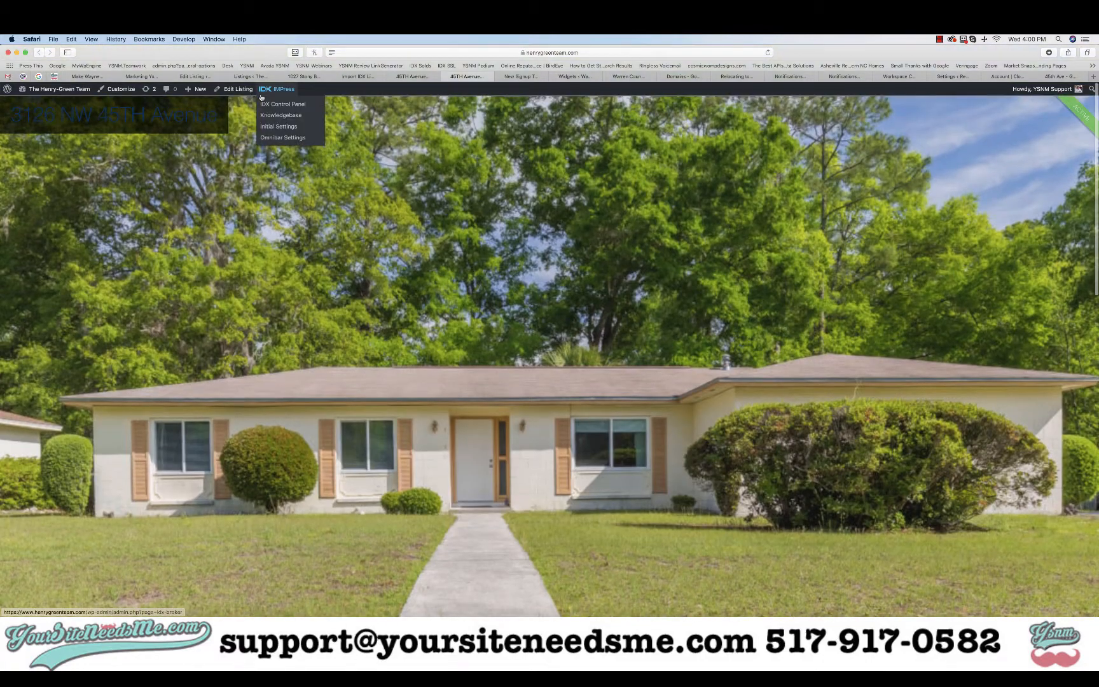
Set the listing's template back to Elegant, update it, and return to the live page
{"action": "left_click", "coordinate": [191, 77]}
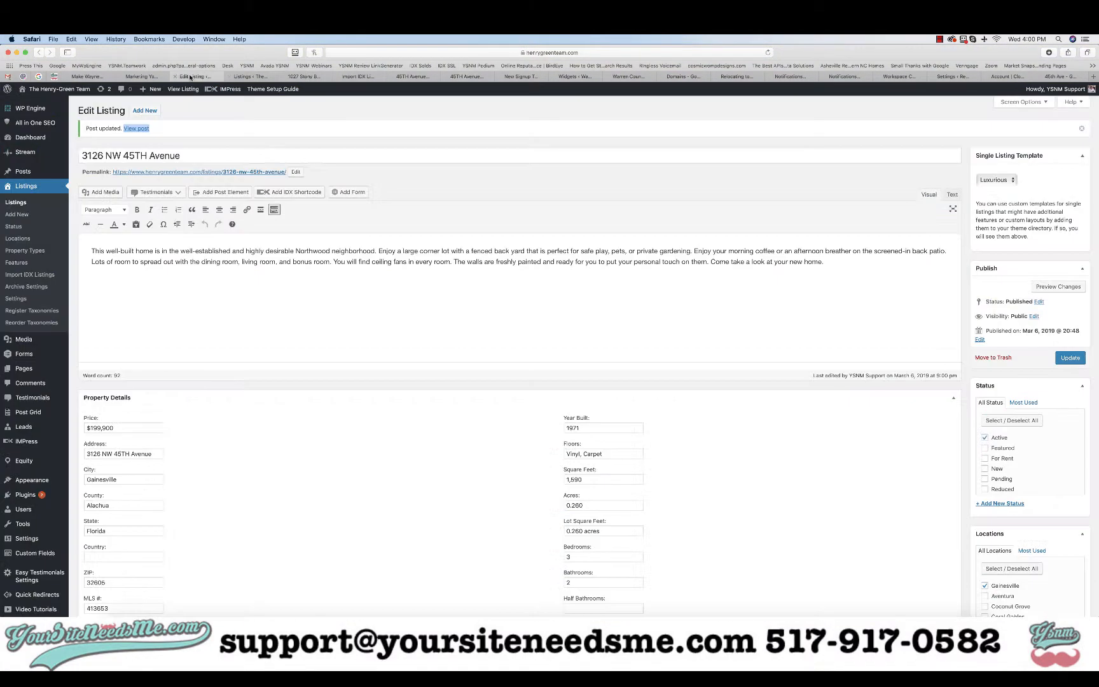
{"action": "left_click", "coordinate": [995, 182]}
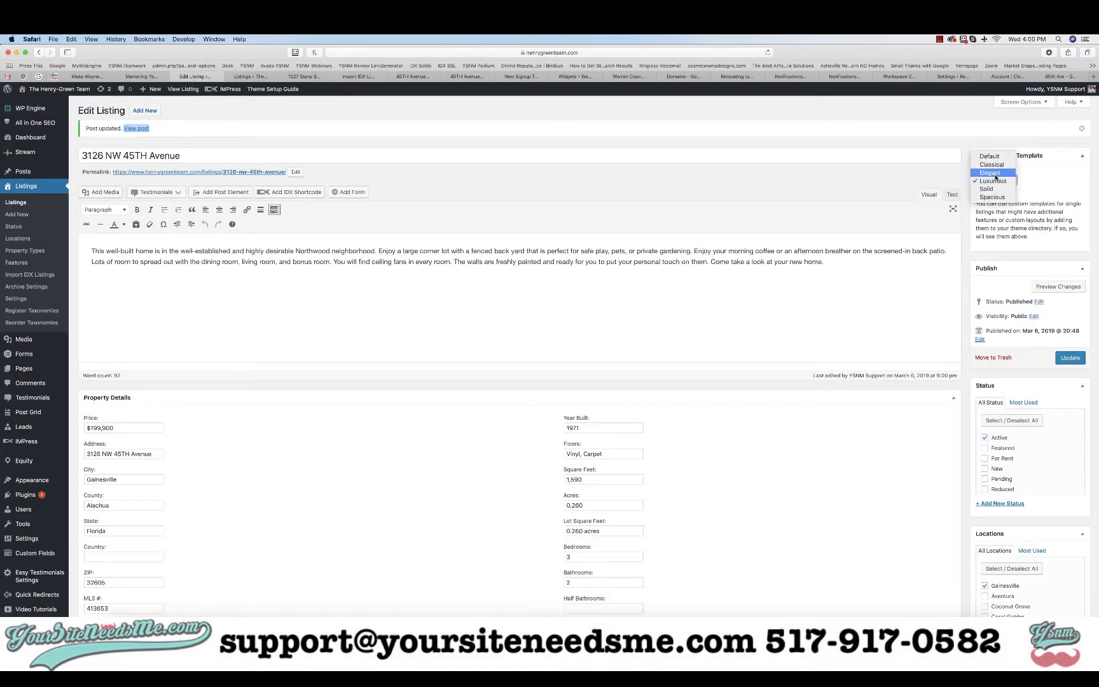
{"action": "left_click", "coordinate": [989, 173]}
{"action": "left_click", "coordinate": [1070, 358]}
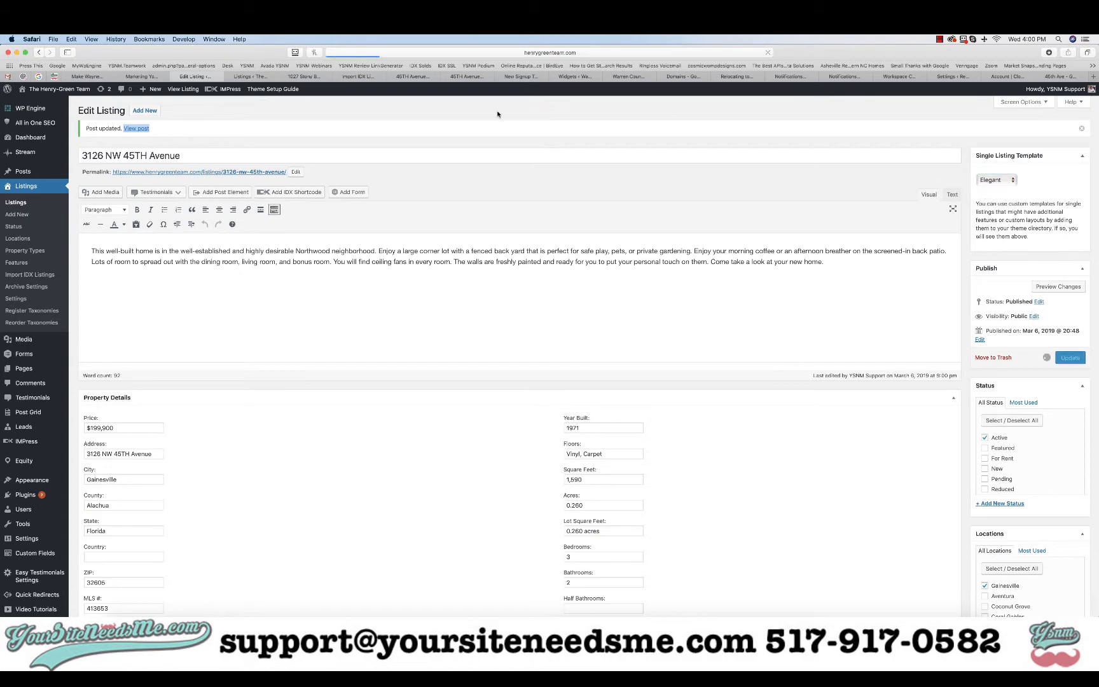
{"action": "left_click", "coordinate": [413, 76]}
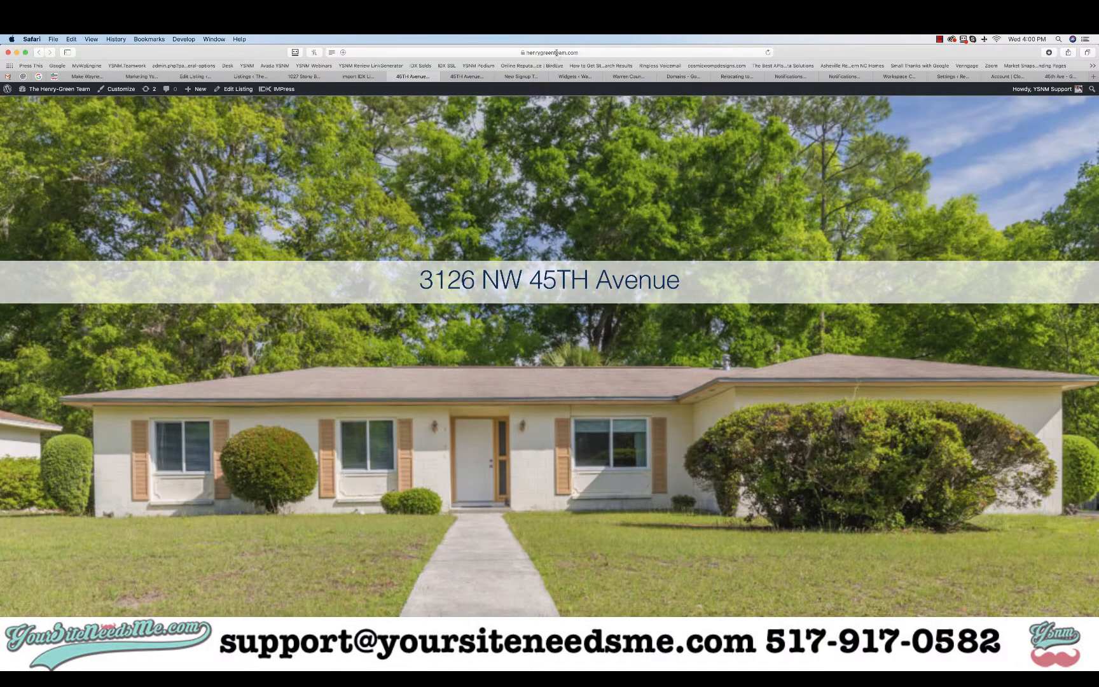
Copy the live listing page's URL from Safari and bring the GoDaddy Chrome window on screen
{"action": "left_click", "coordinate": [557, 53]}
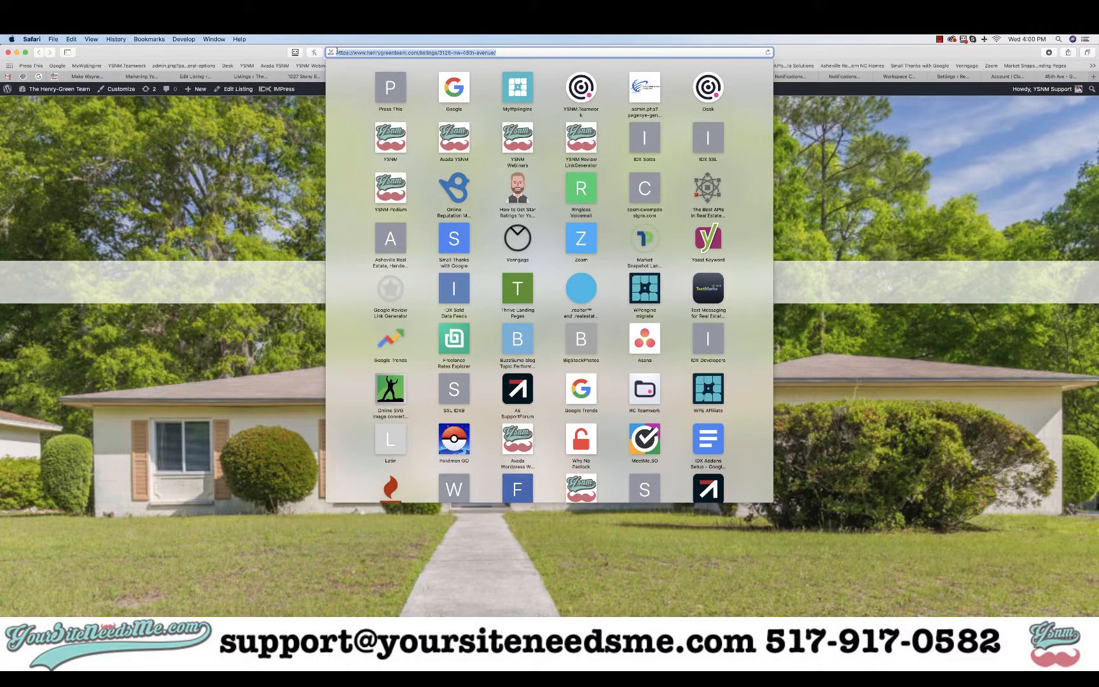
{"action": "left_click", "coordinate": [393, 53]}
{"action": "mouse_move", "coordinate": [338, 52]}
{"action": "left_mouse_down"}
{"action": "mouse_move", "coordinate": [519, 55]}
{"action": "mouse_move", "coordinate": [331, 53]}
{"action": "left_mouse_up"}
{"action": "left_click", "coordinate": [512, 55]}
{"action": "right_click", "coordinate": [362, 52]}
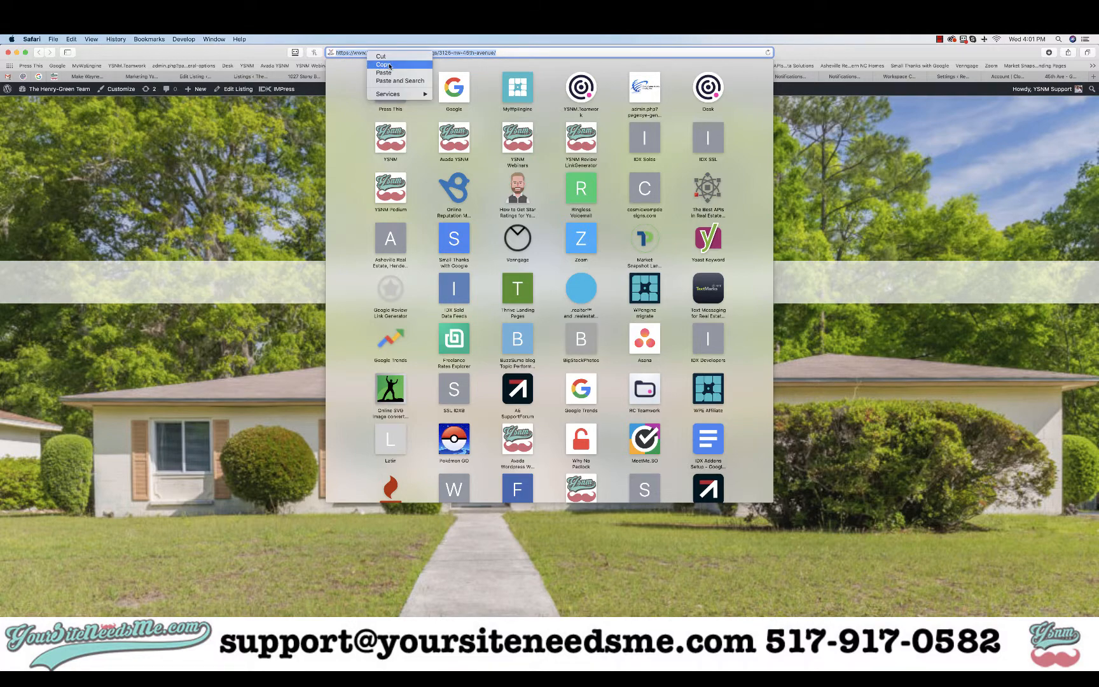
{"action": "left_click", "coordinate": [382, 64]}
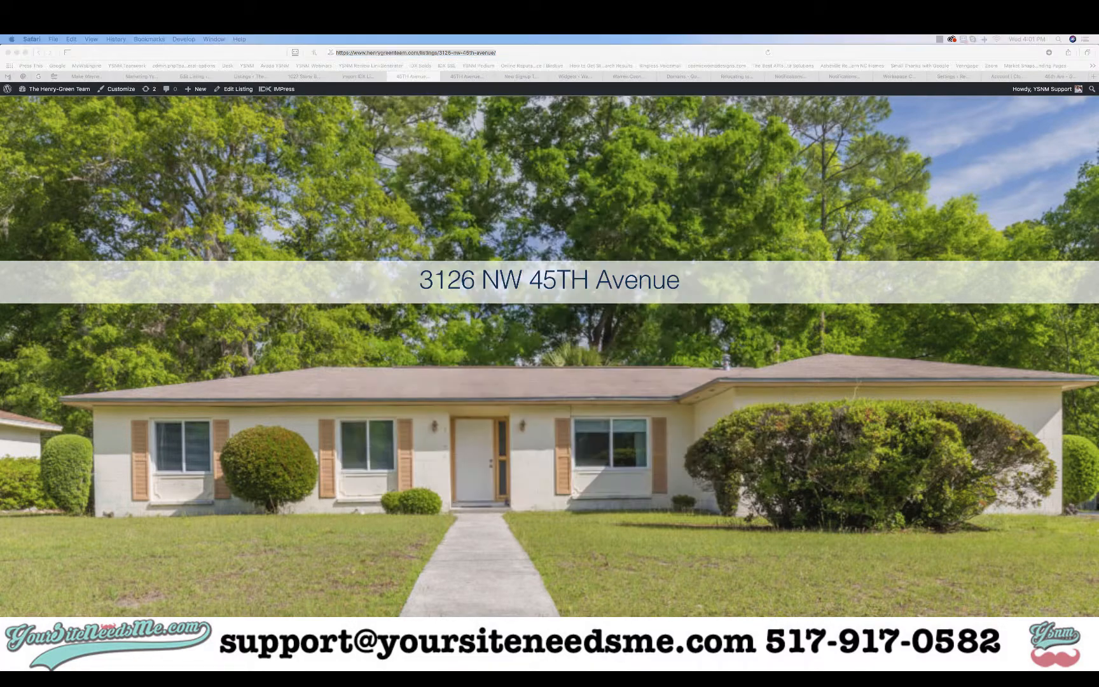
{"action": "left_click_drag", "start_coordinate": [0, 101], "coordinate": [657, 55]}
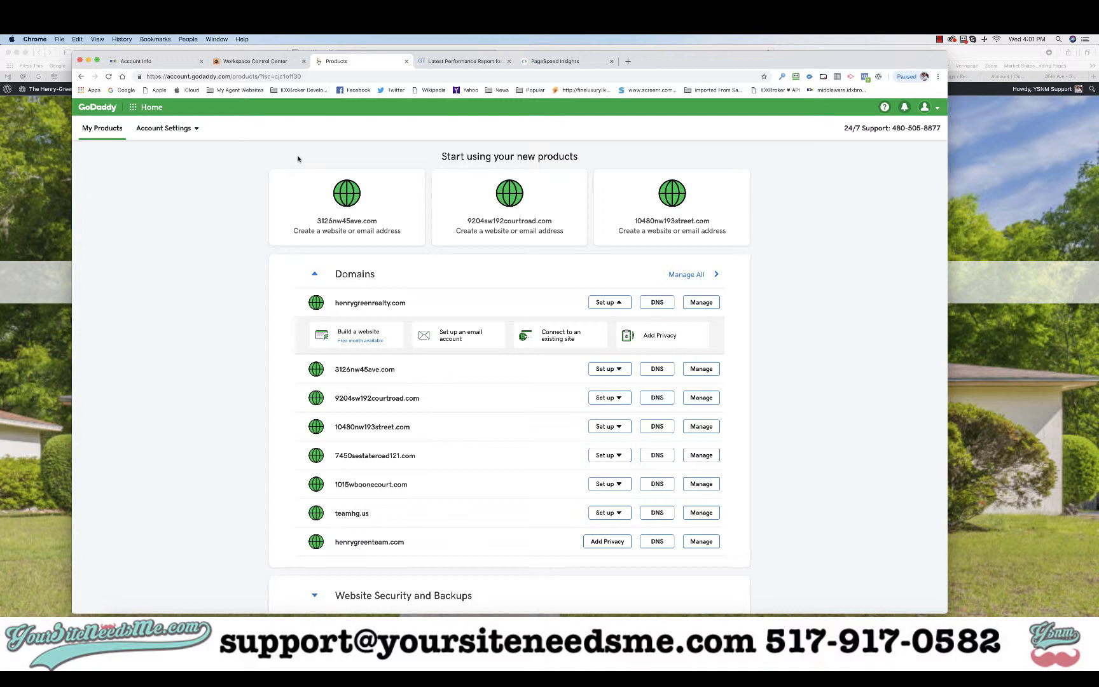
{"action": "key", "text": "super+Tab"}
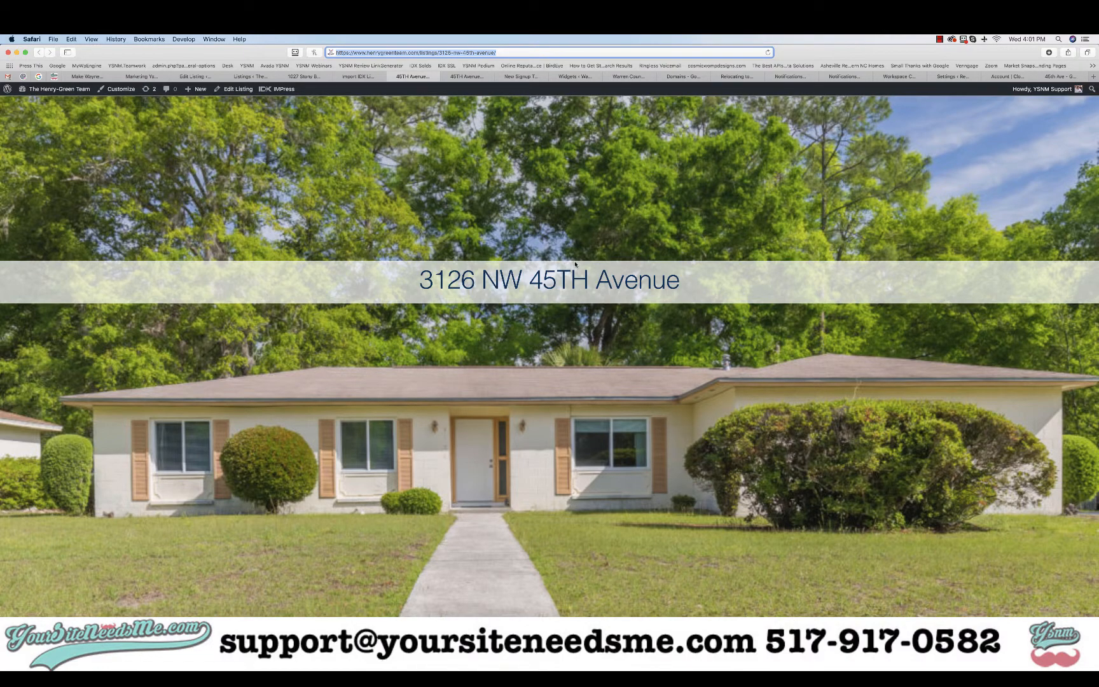
{"action": "key", "text": "super+Tab"}
{"action": "scroll", "coordinate": [445, 356], "scroll_direction": "down", "scroll_amount": 3}
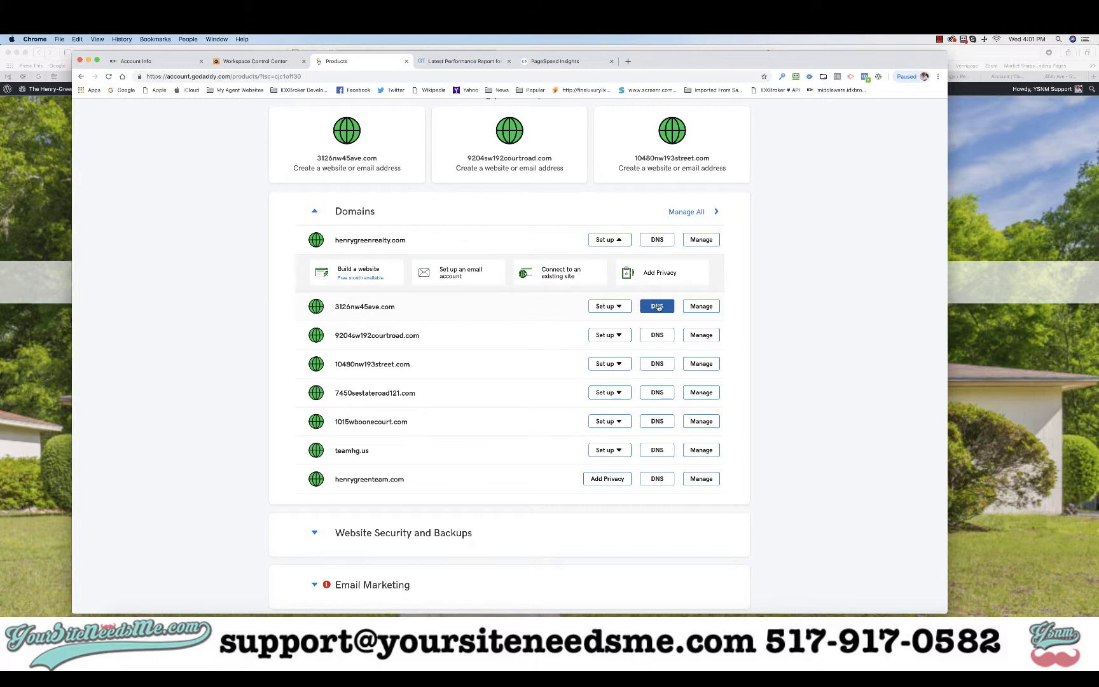
{"action": "scroll", "coordinate": [658, 307], "scroll_direction": "up", "scroll_amount": 1}
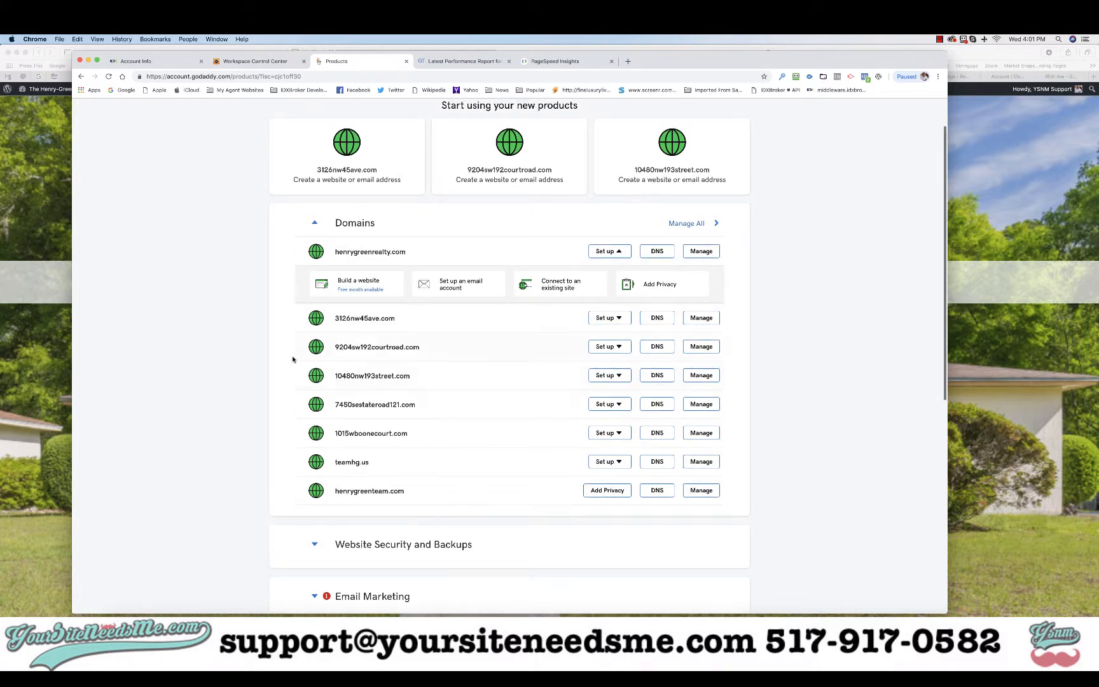
{"action": "scroll", "coordinate": [588, 372], "scroll_direction": "up", "scroll_amount": 3}
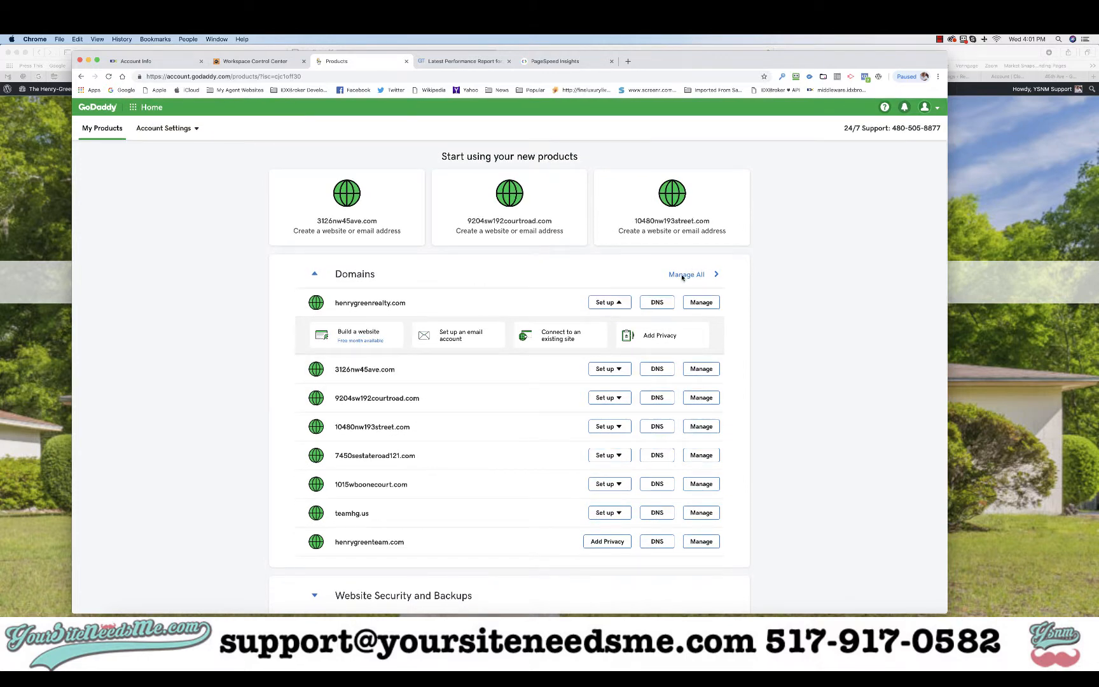
{"action": "left_click", "coordinate": [931, 109]}
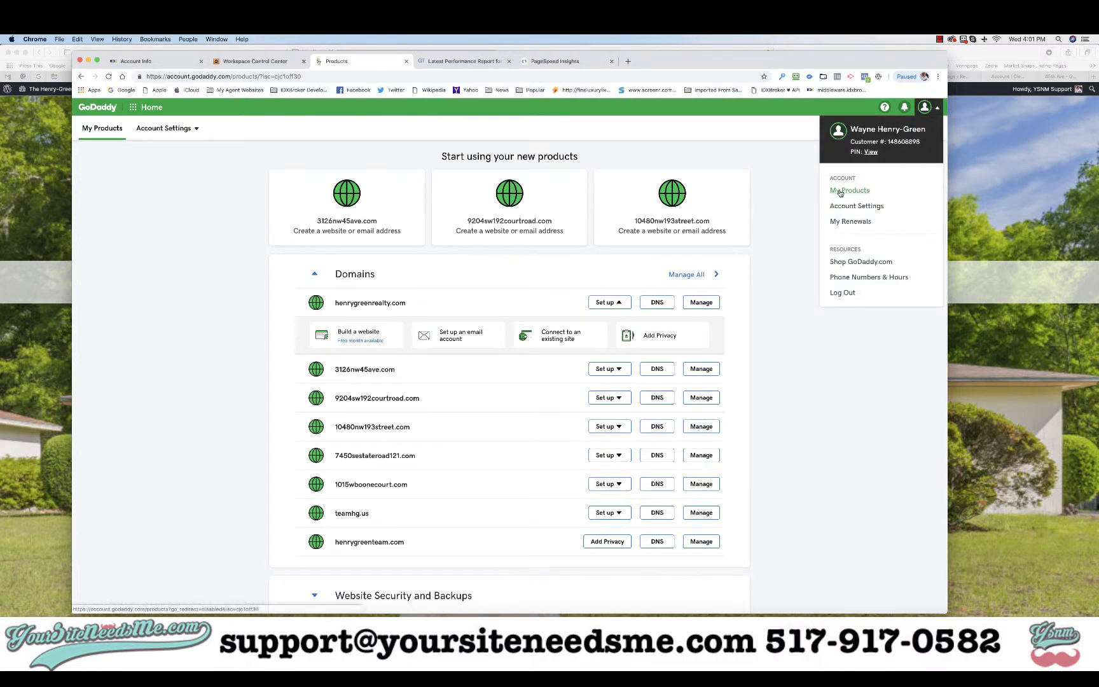
{"action": "left_click", "coordinate": [778, 260]}
{"action": "left_click", "coordinate": [687, 276]}
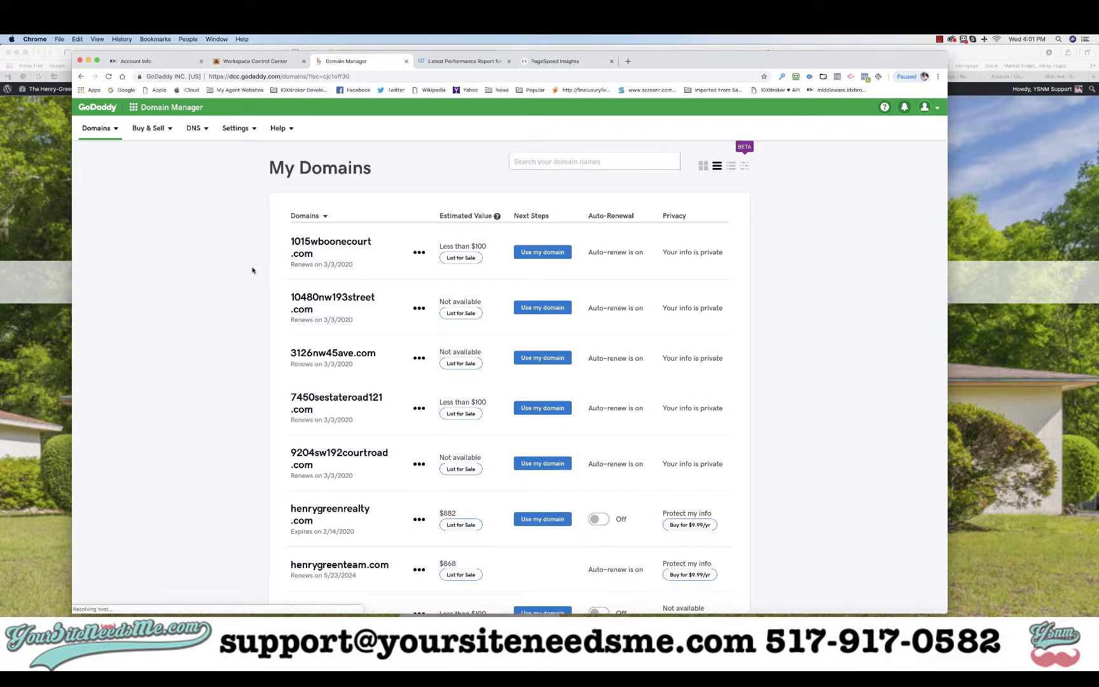
{"action": "left_click", "coordinate": [324, 354]}
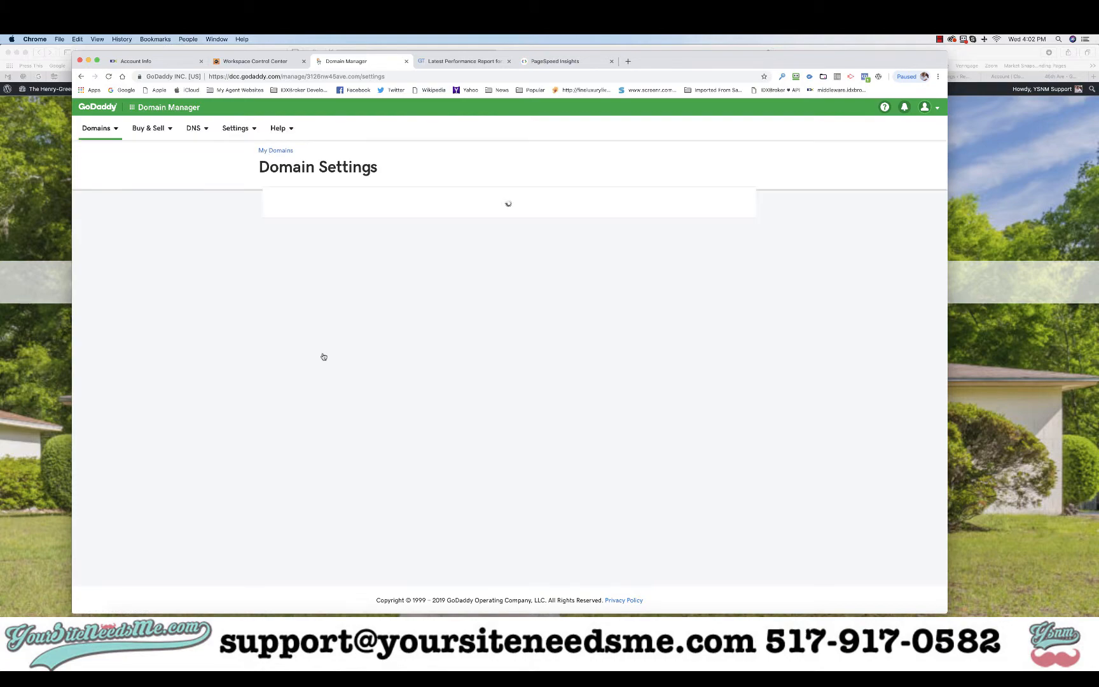
{"action": "scroll", "coordinate": [324, 357], "scroll_direction": "down", "scroll_amount": 5}
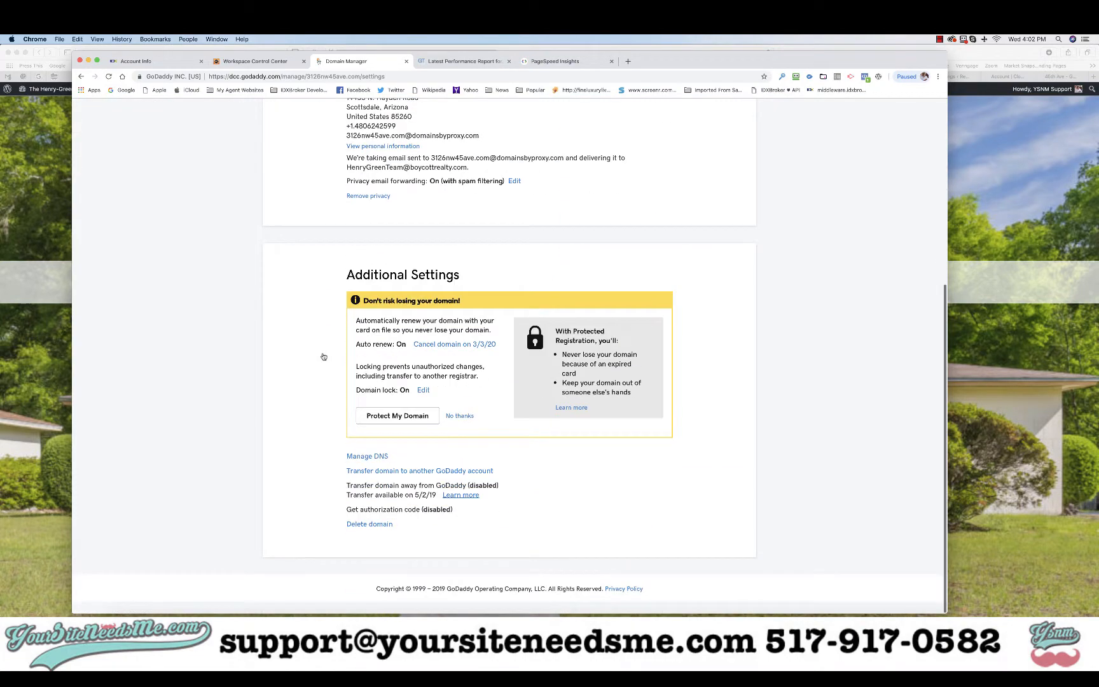
{"action": "left_click", "coordinate": [367, 458]}
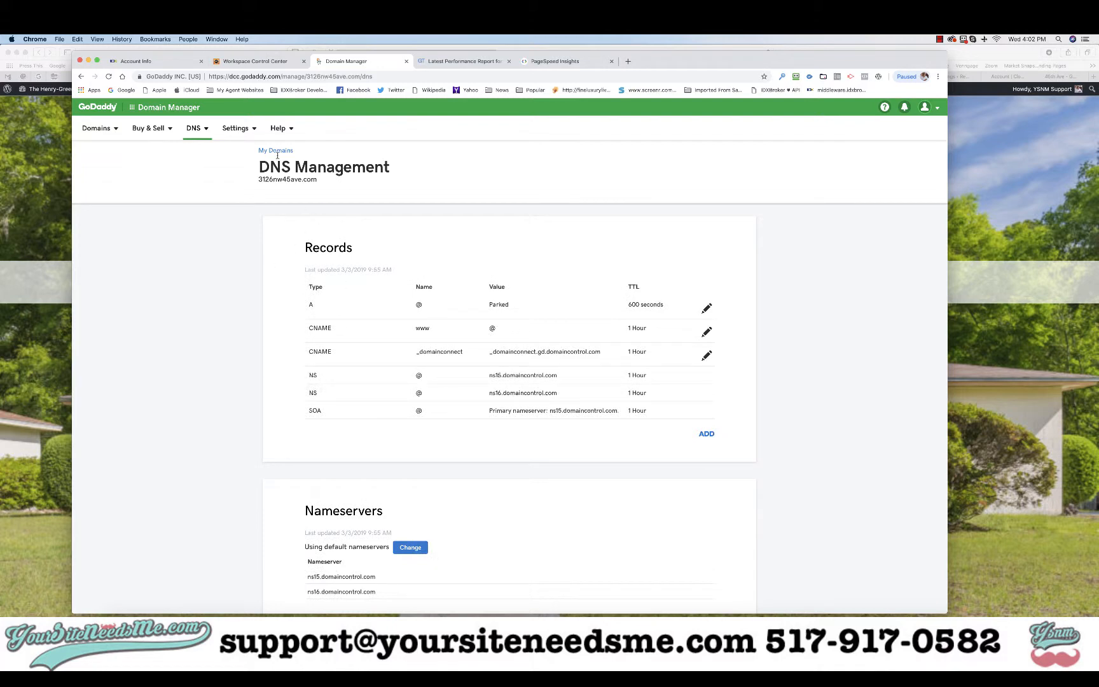
{"action": "scroll", "coordinate": [606, 392], "scroll_direction": "down", "scroll_amount": 5}
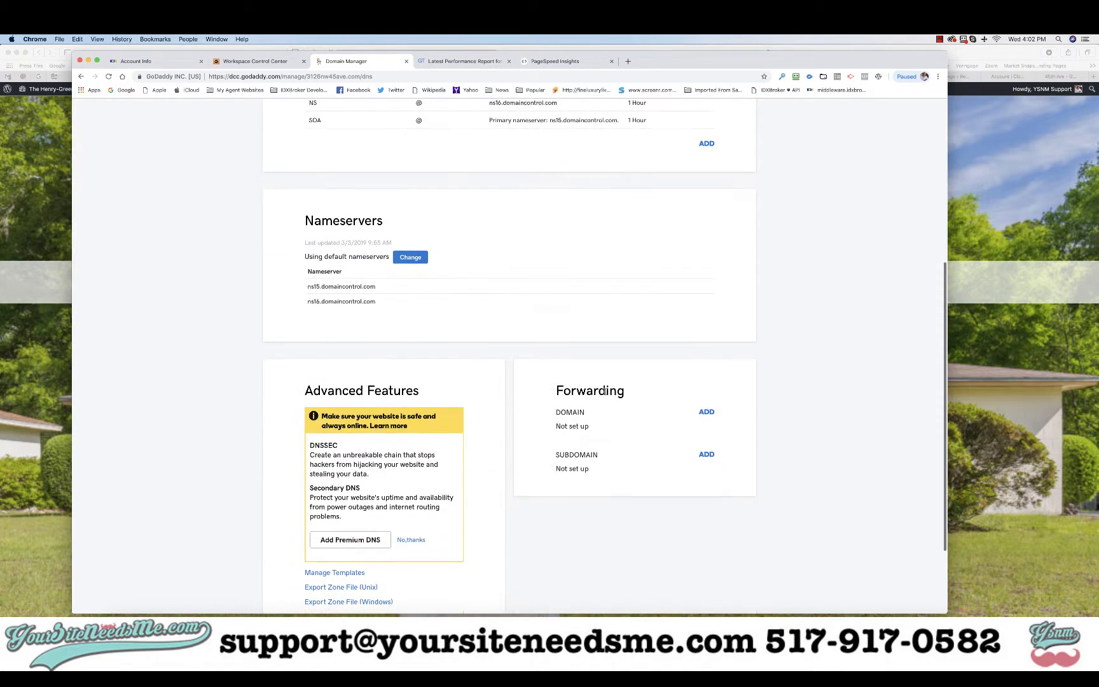
{"action": "scroll", "coordinate": [604, 391], "scroll_direction": "down", "scroll_amount": 2}
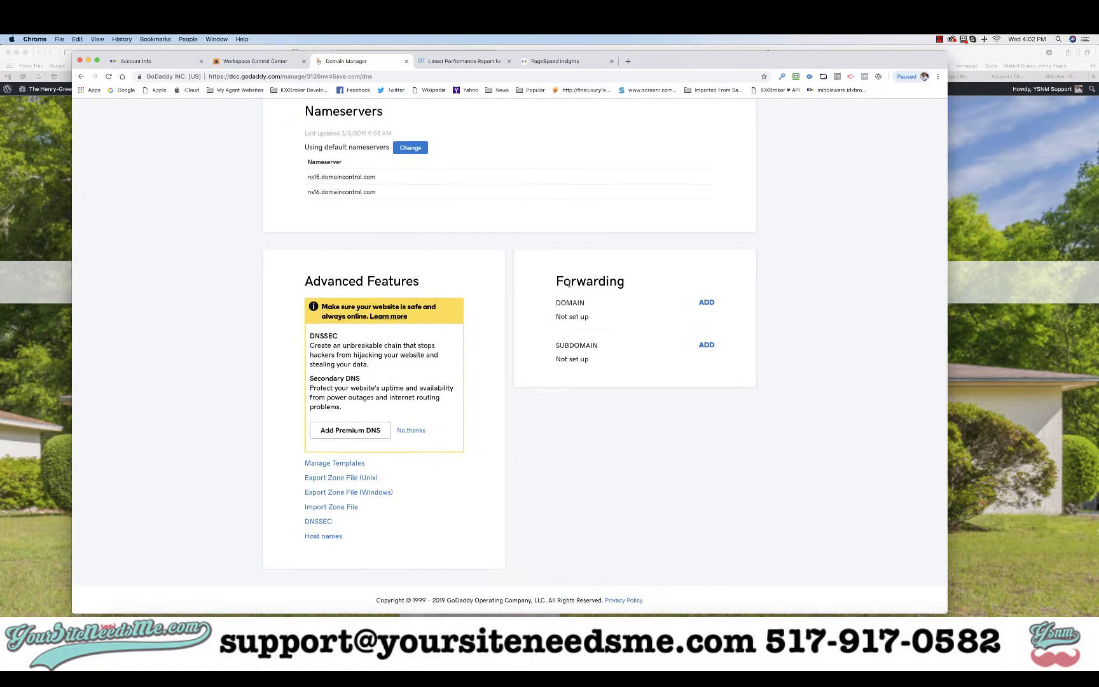
{"action": "left_click", "coordinate": [707, 303]}
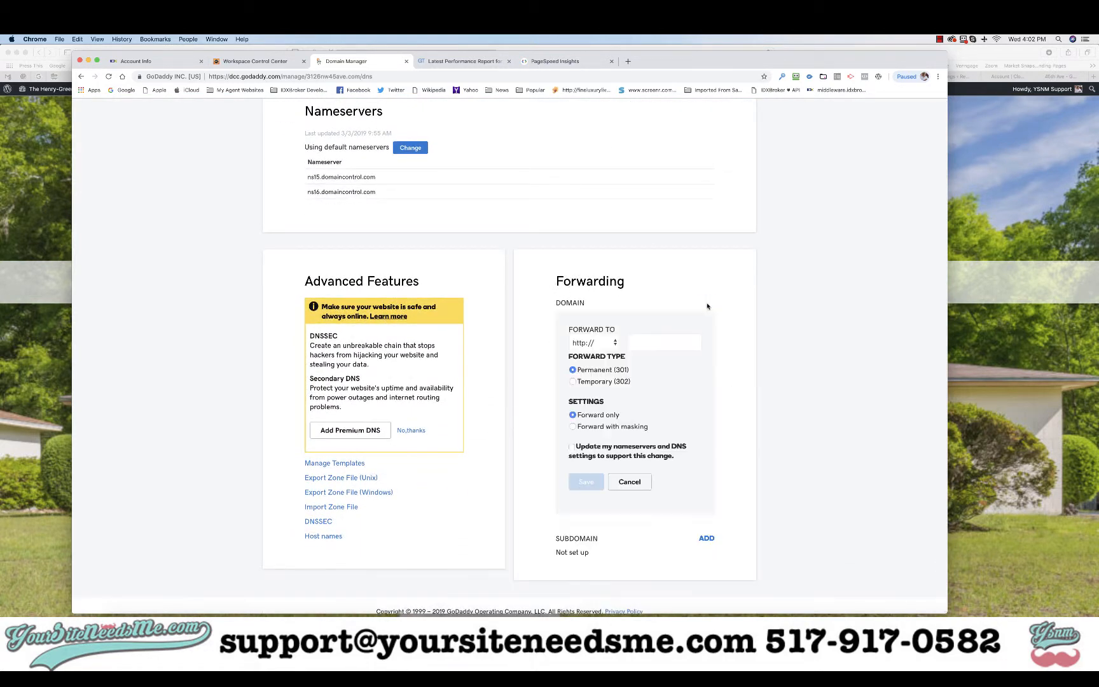
{"action": "left_click", "coordinate": [646, 342]}
{"action": "key", "text": "super+v"}
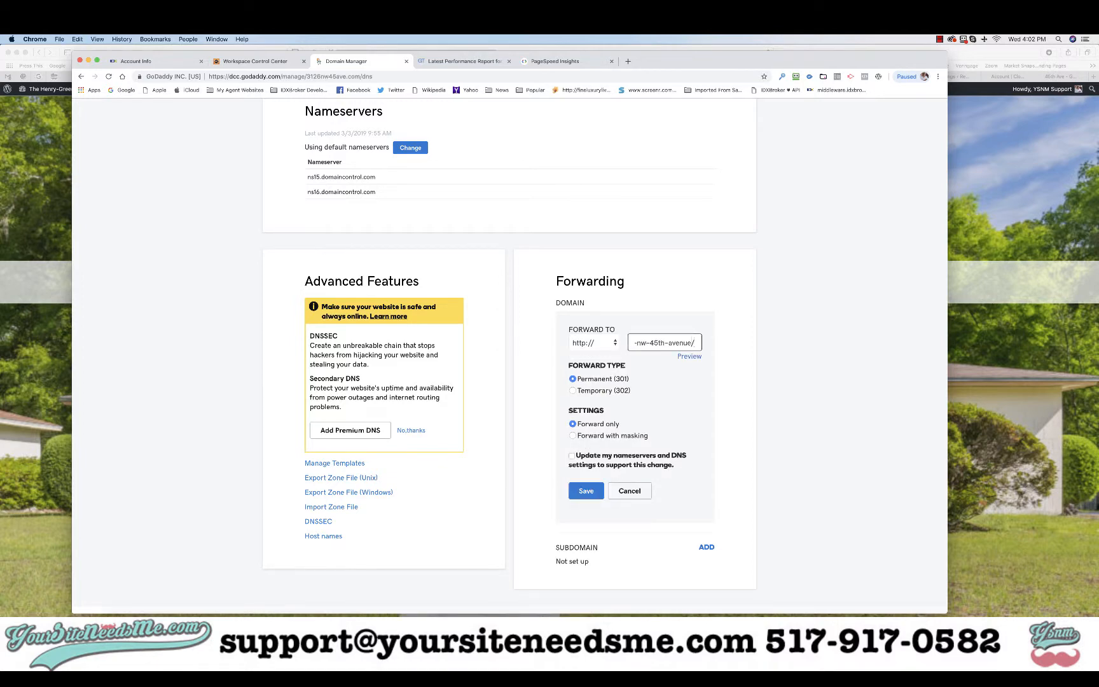
{"action": "key", "text": "Left"}
{"action": "key", "text": "Left"}
{"action": "key", "text": "Left"}
{"action": "key", "text": "Left"}
{"action": "key", "text": "Left"}
{"action": "key", "text": "Left"}
{"action": "key", "text": "Left"}
{"action": "key", "text": "Left"}
{"action": "key", "text": "Left"}
{"action": "key", "text": "Left"}
{"action": "key", "text": "Left"}
{"action": "key", "text": "Left"}
{"action": "key", "text": "Left"}
{"action": "key", "text": "Left"}
{"action": "key", "text": "Left"}
{"action": "key", "text": "Left"}
{"action": "key", "text": "Left"}
{"action": "key", "text": "Left"}
{"action": "key", "text": "Left"}
{"action": "key", "text": "Left"}
{"action": "key", "text": "Left"}
{"action": "key", "text": "Left"}
{"action": "key", "text": "Left"}
{"action": "key", "text": "Left"}
{"action": "key", "text": "Left"}
{"action": "key", "text": "Left"}
{"action": "key", "text": "Left"}
{"action": "key", "text": "Left"}
{"action": "key", "text": "Left"}
{"action": "key", "text": "Left"}
{"action": "key", "text": "Left"}
{"action": "key", "text": "Left"}
{"action": "key", "text": "Left"}
{"action": "key", "text": "Left"}
{"action": "key", "text": "Left"}
{"action": "key", "text": "Left"}
{"action": "key", "text": "Left"}
{"action": "key", "text": "Left"}
{"action": "key", "text": "Left"}
{"action": "key", "text": "Left"}
{"action": "key", "text": "shift+Right"}
{"action": "key", "text": "shift+Right"}
{"action": "key", "text": "shift+Right"}
{"action": "key", "text": "shift+Right"}
{"action": "key", "text": "shift+Right"}
{"action": "key", "text": "shift+Right"}
{"action": "key", "text": "shift+Right"}
{"action": "key", "text": "shift+Right"}
{"action": "key", "text": "BackSpace"}
{"action": "left_click", "coordinate": [597, 347]}
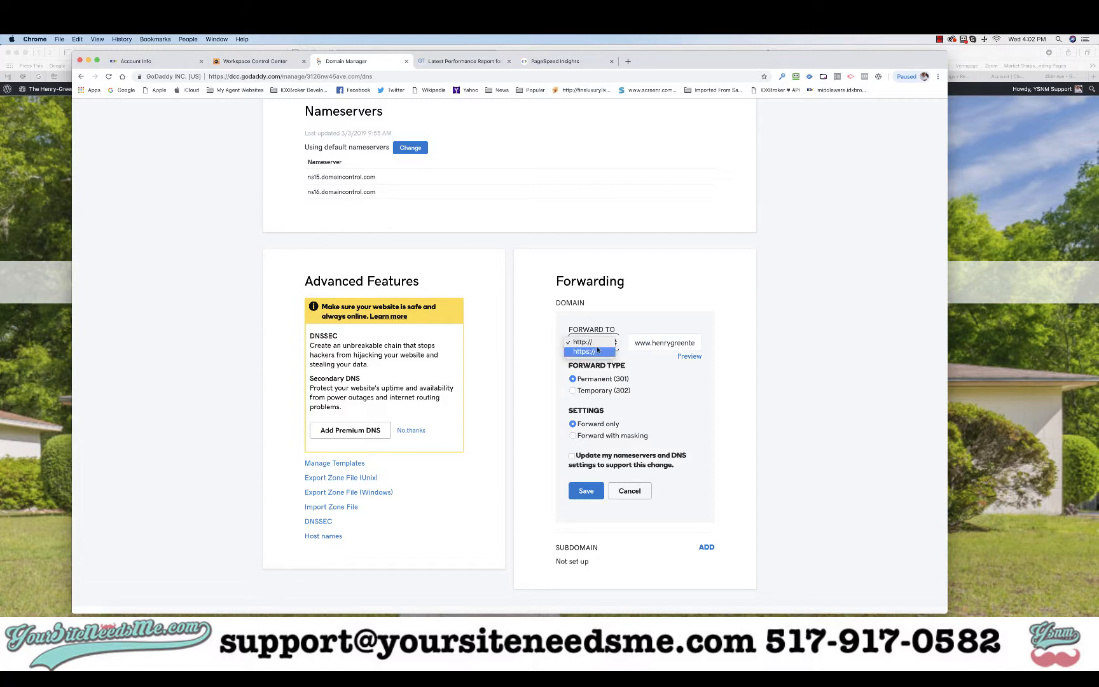
{"action": "left_click", "coordinate": [586, 352]}
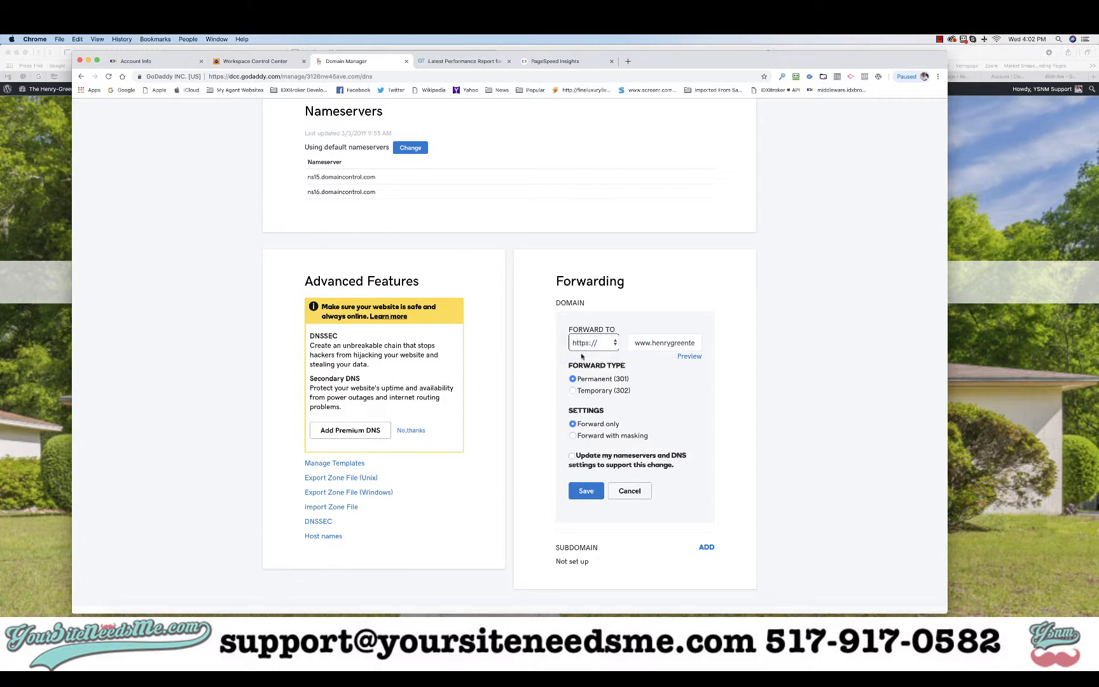
{"action": "left_click", "coordinate": [650, 359]}
{"action": "left_click", "coordinate": [573, 457]}
{"action": "left_click", "coordinate": [586, 491]}
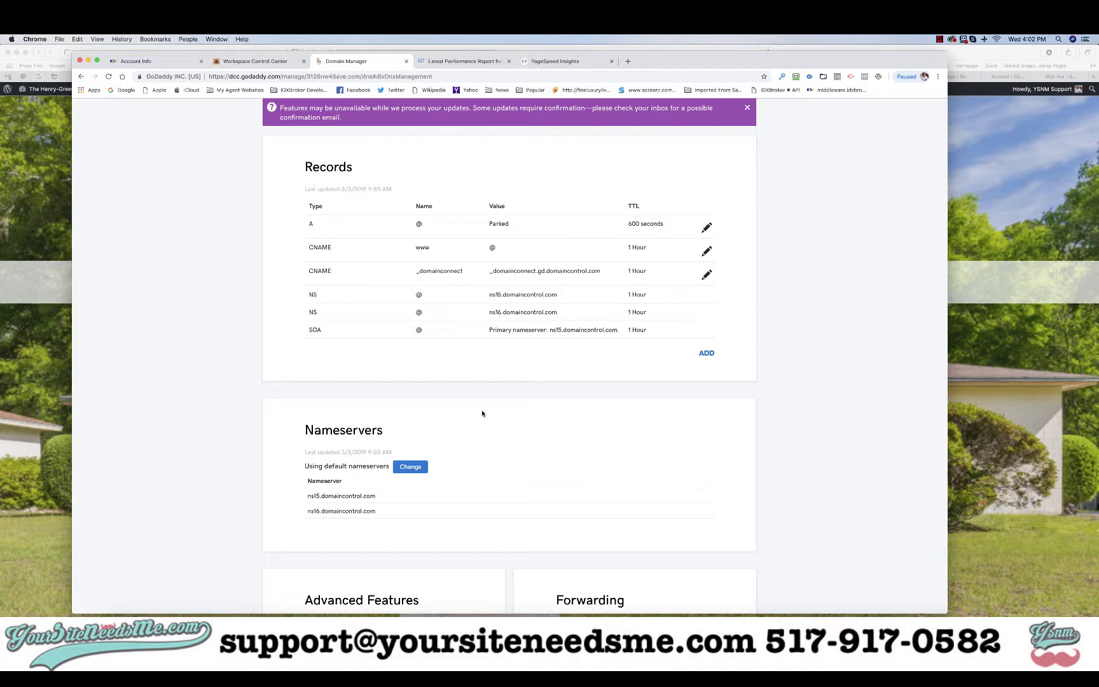
{"action": "scroll", "coordinate": [482, 414], "scroll_direction": "up", "scroll_amount": 3}
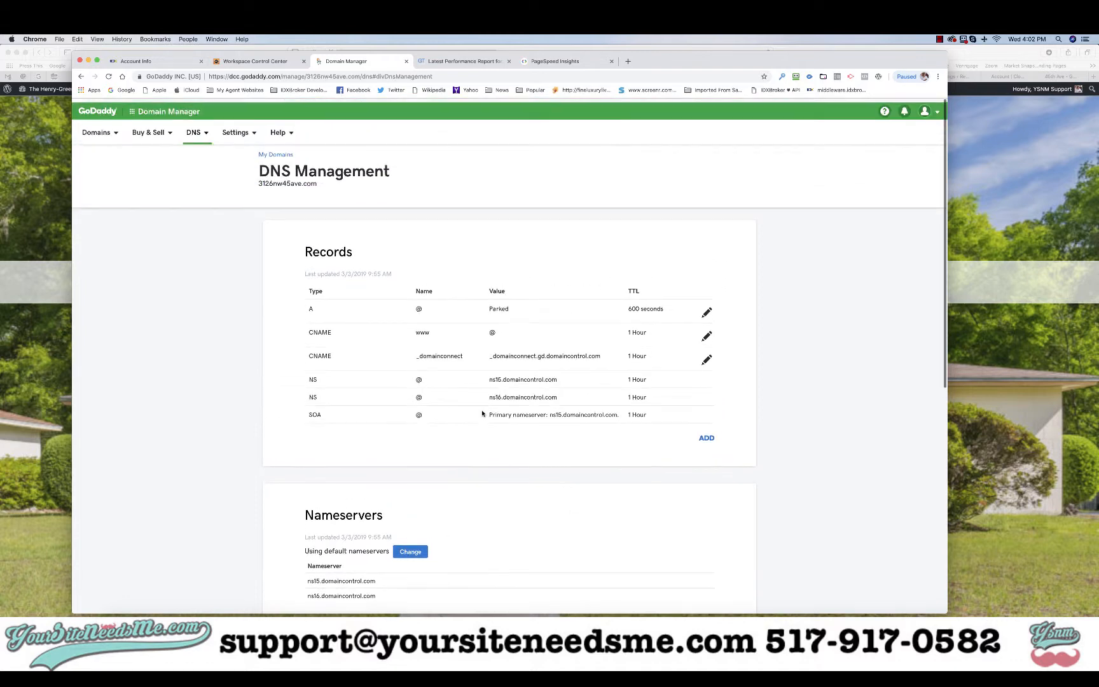
{"action": "left_click_drag", "start_coordinate": [253, 182], "coordinate": [318, 181]}
{"action": "key", "text": "super+c"}
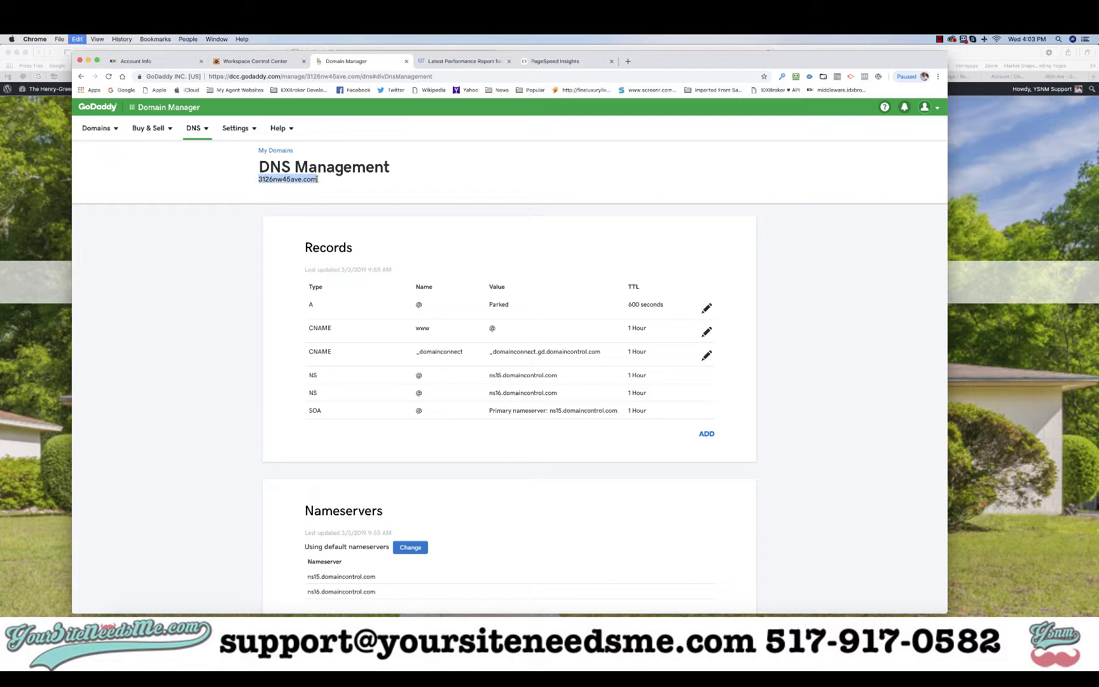
{"action": "left_click", "coordinate": [628, 61]}
{"action": "key", "text": "super+v"}
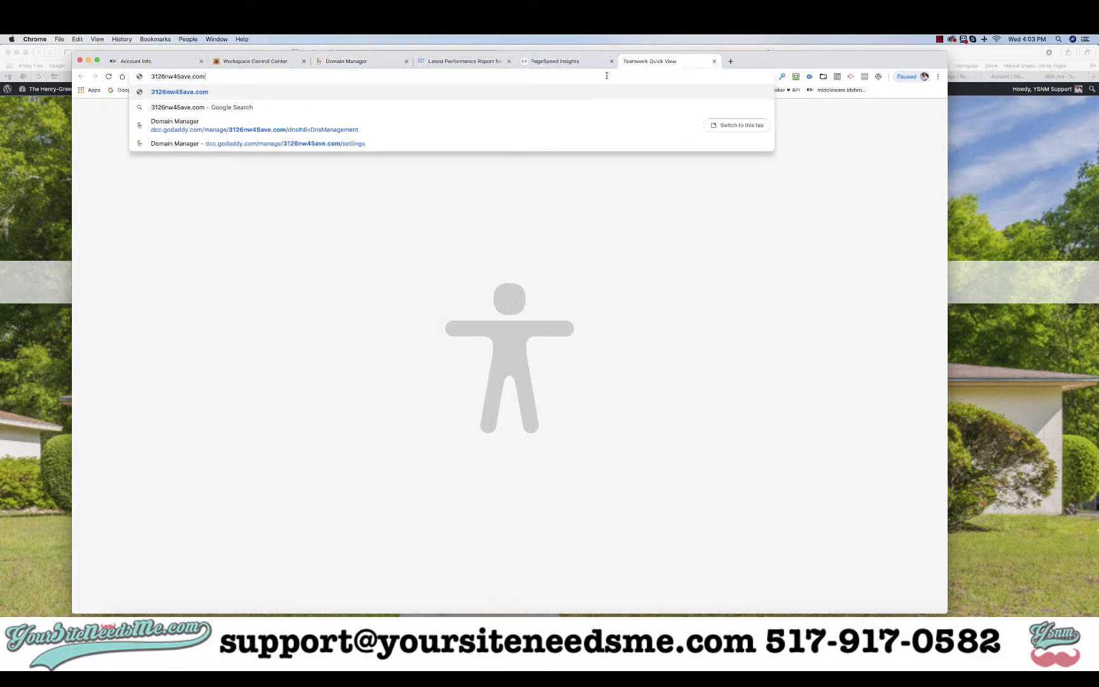
{"action": "key", "text": "Return"}
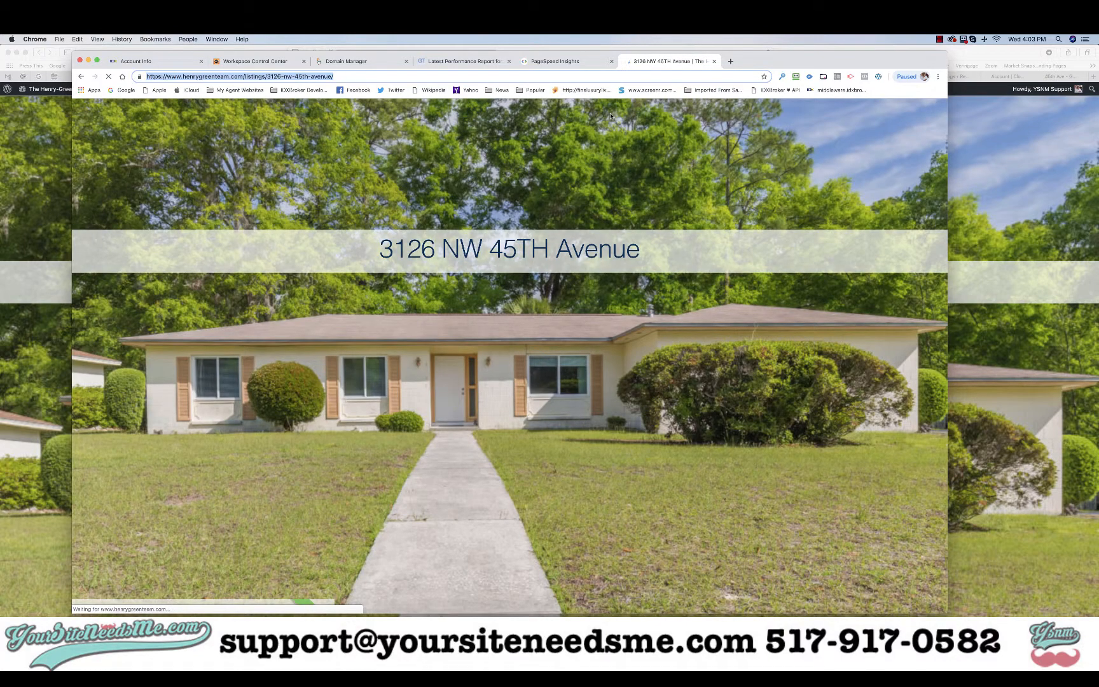
Review the listing page the domain leads to, then return to the domain's DNS Management tab
{"action": "scroll", "coordinate": [538, 368], "scroll_direction": "down", "scroll_amount": 15}
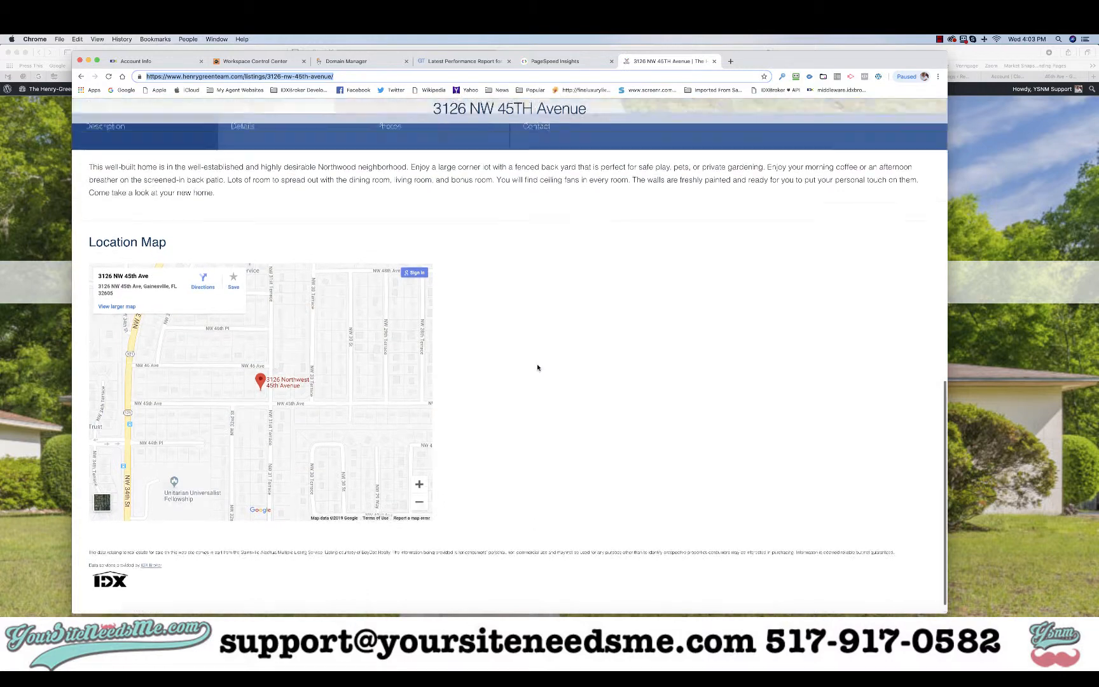
{"action": "scroll", "coordinate": [538, 368], "scroll_direction": "up", "scroll_amount": 15}
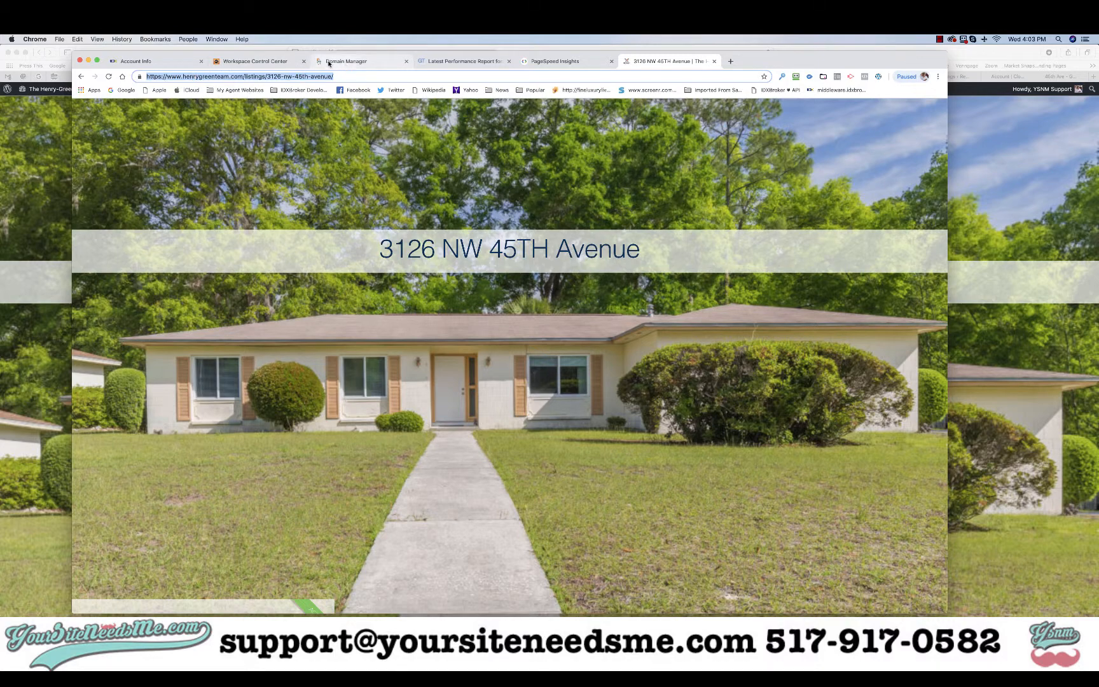
{"action": "left_click", "coordinate": [262, 62]}
{"action": "left_click", "coordinate": [346, 61]}
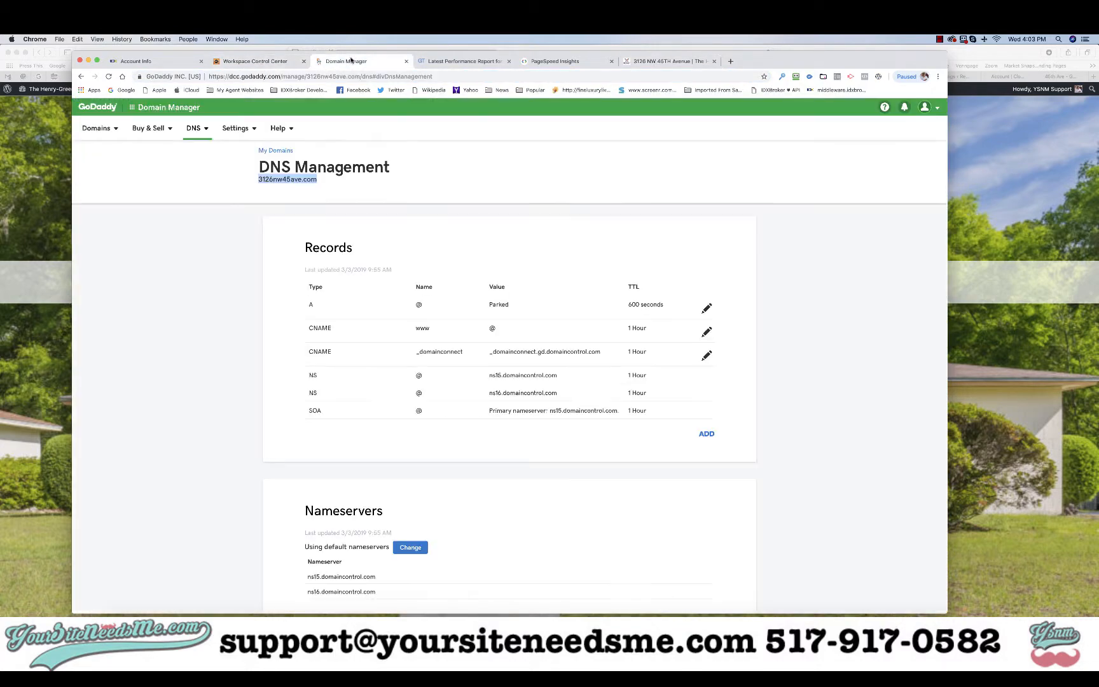
Switch the domain's forwarding to Forward with masking, then bring the Safari listing window forward
{"action": "scroll", "coordinate": [542, 405], "scroll_direction": "down", "scroll_amount": 5}
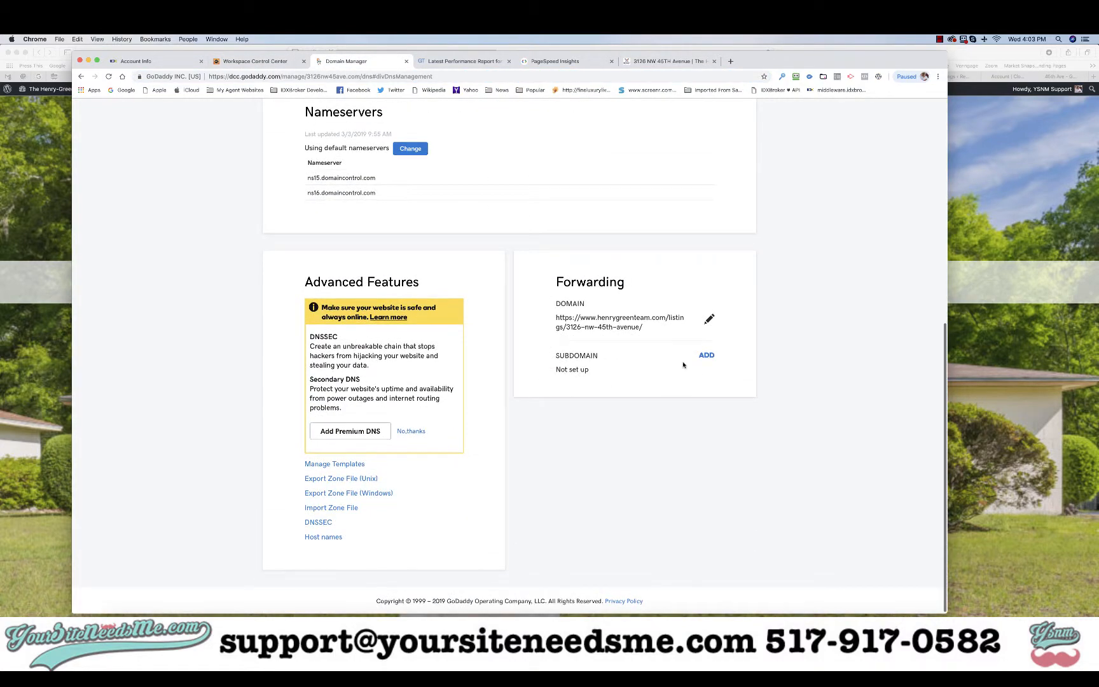
{"action": "left_click", "coordinate": [708, 320]}
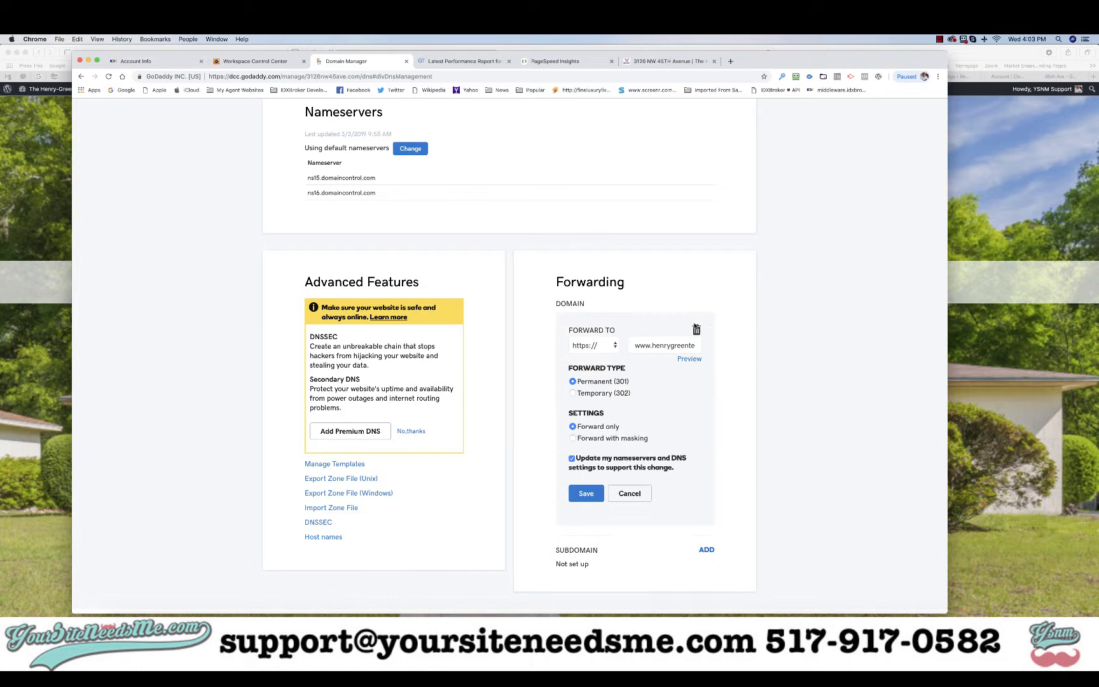
{"action": "left_click", "coordinate": [573, 439]}
{"action": "scroll", "coordinate": [620, 454], "scroll_direction": "down", "scroll_amount": 3}
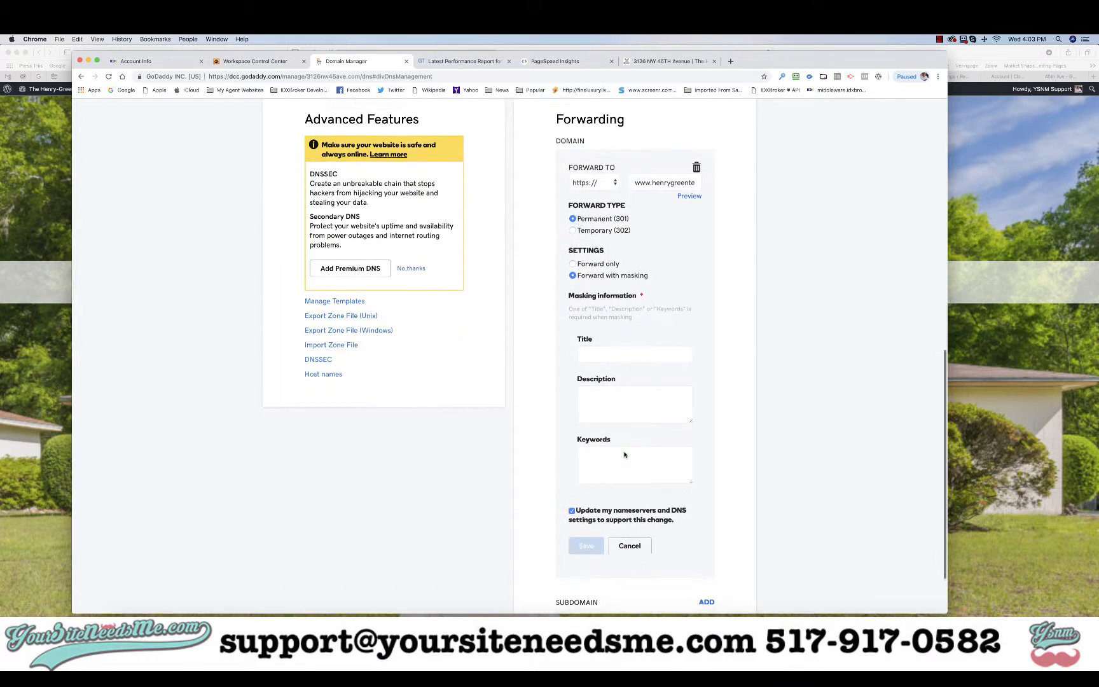
{"action": "left_click", "coordinate": [980, 160]}
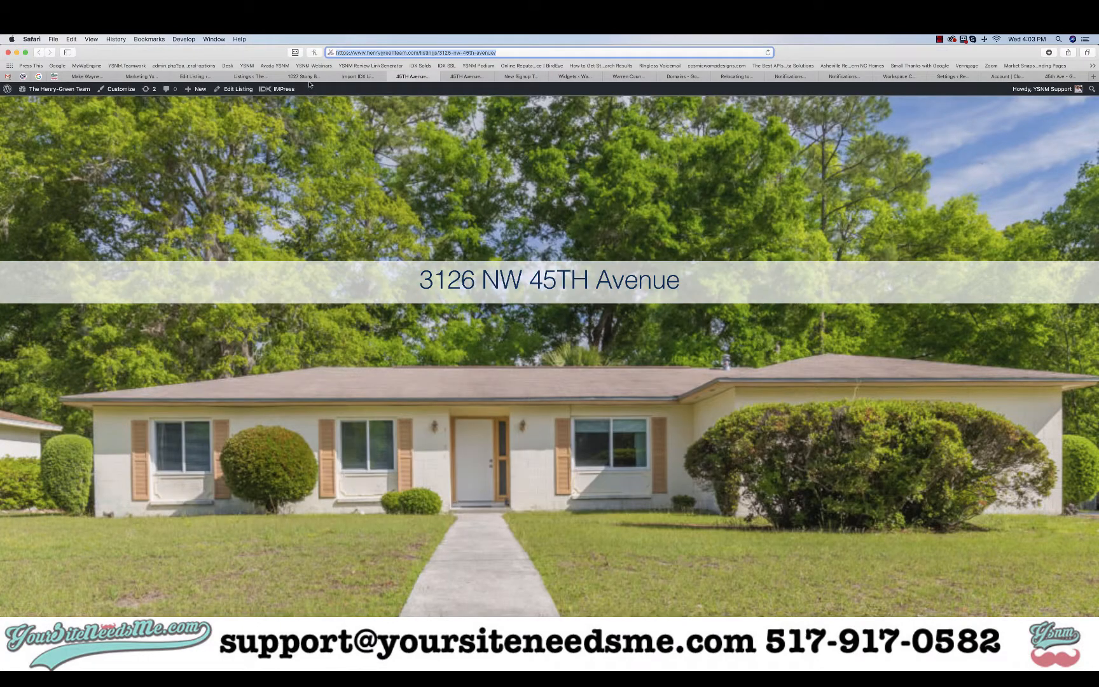
{"action": "left_click", "coordinate": [196, 76]}
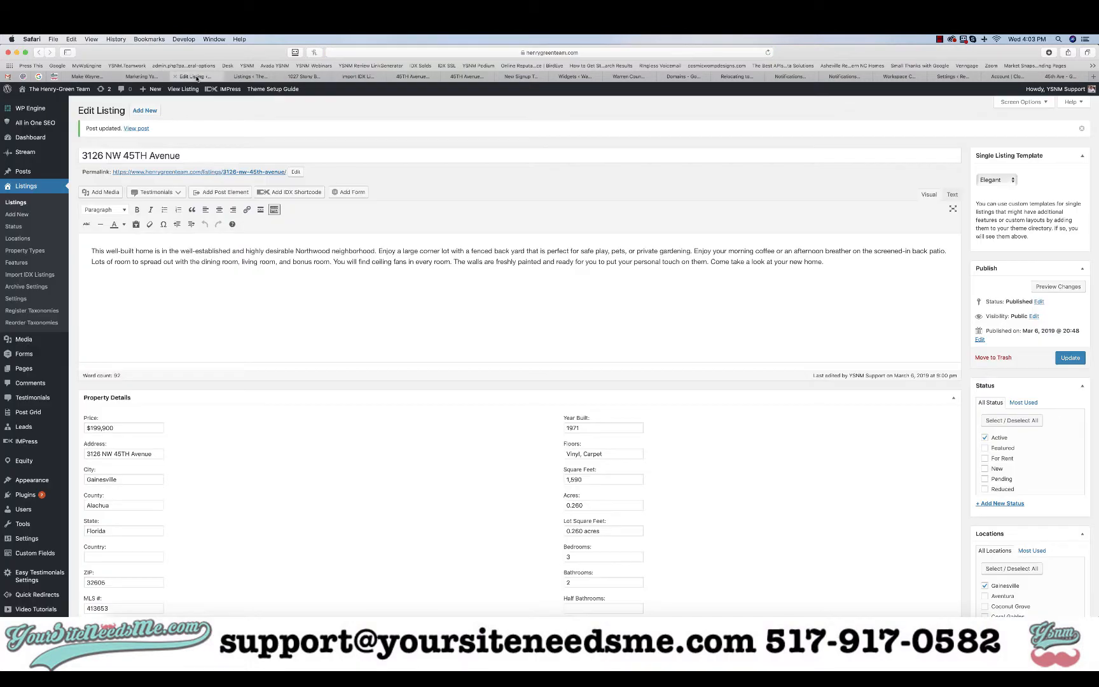
{"action": "triple_click", "coordinate": [223, 160]}
{"action": "key", "text": "super+c"}
{"action": "key", "text": "super+Tab"}
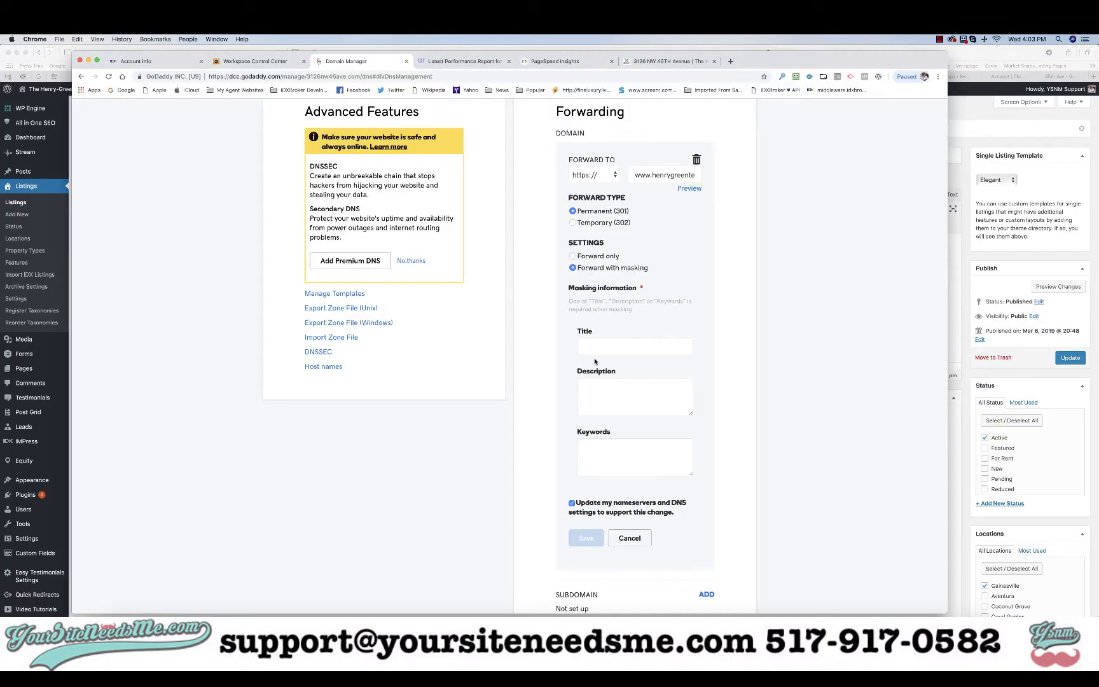
{"action": "left_click", "coordinate": [598, 347]}
{"action": "key", "text": "super+v"}
{"action": "type", "text": ", "}
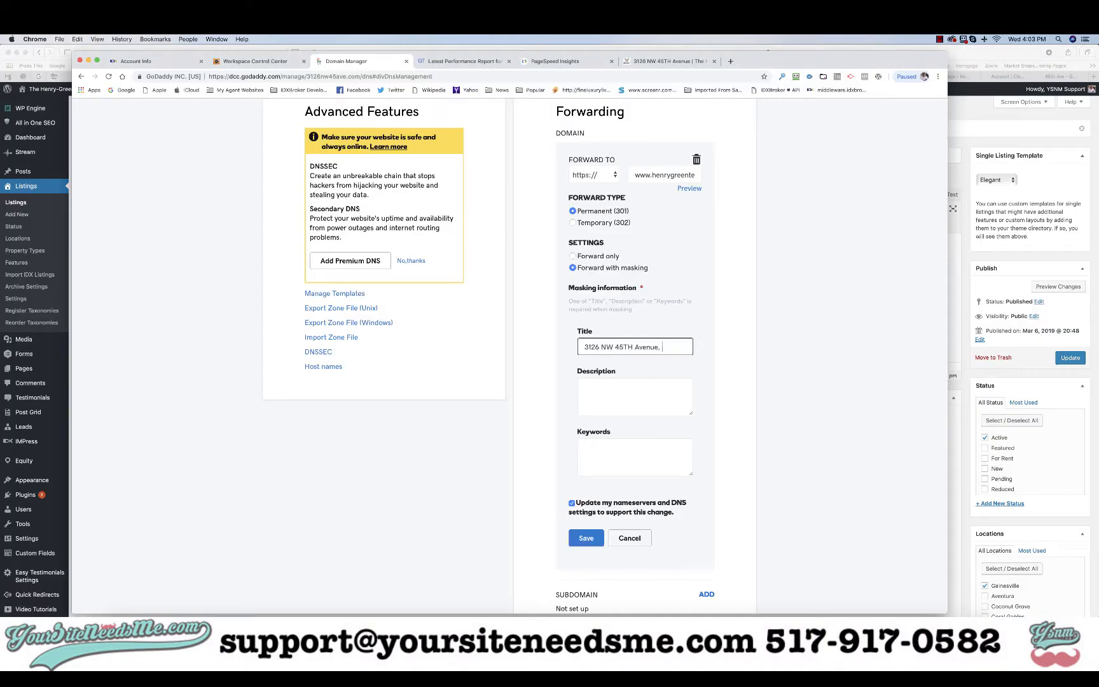
{"action": "type", "text": "Gainesville, FL"}
{"action": "key", "text": "super+Tab"}
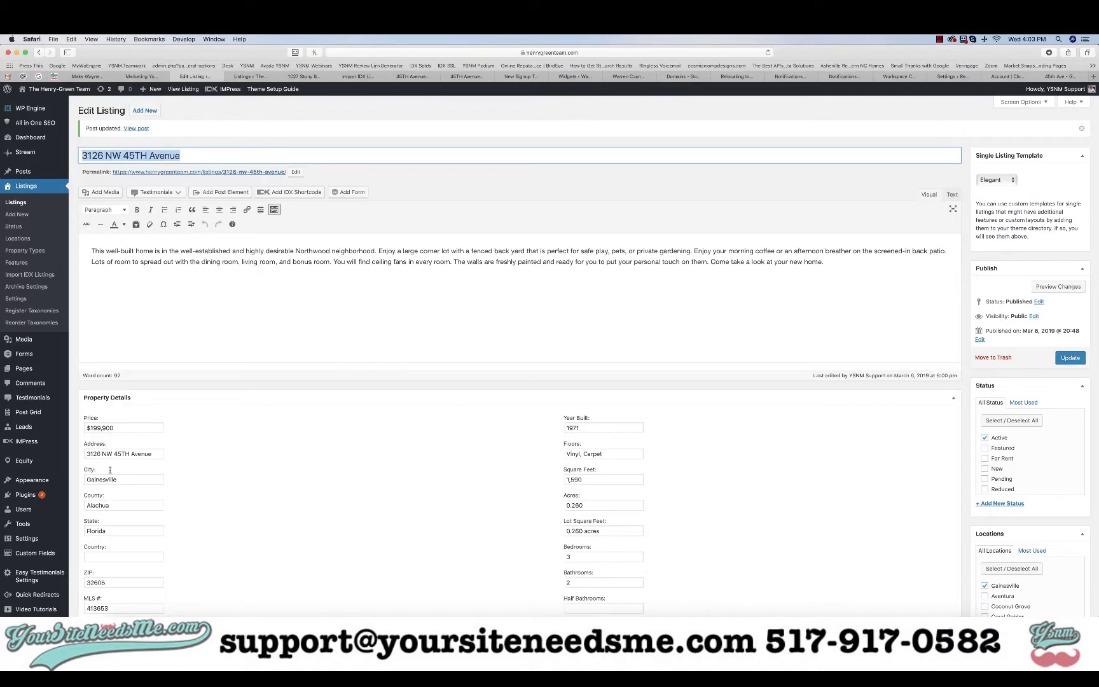
{"action": "double_click", "coordinate": [101, 582]}
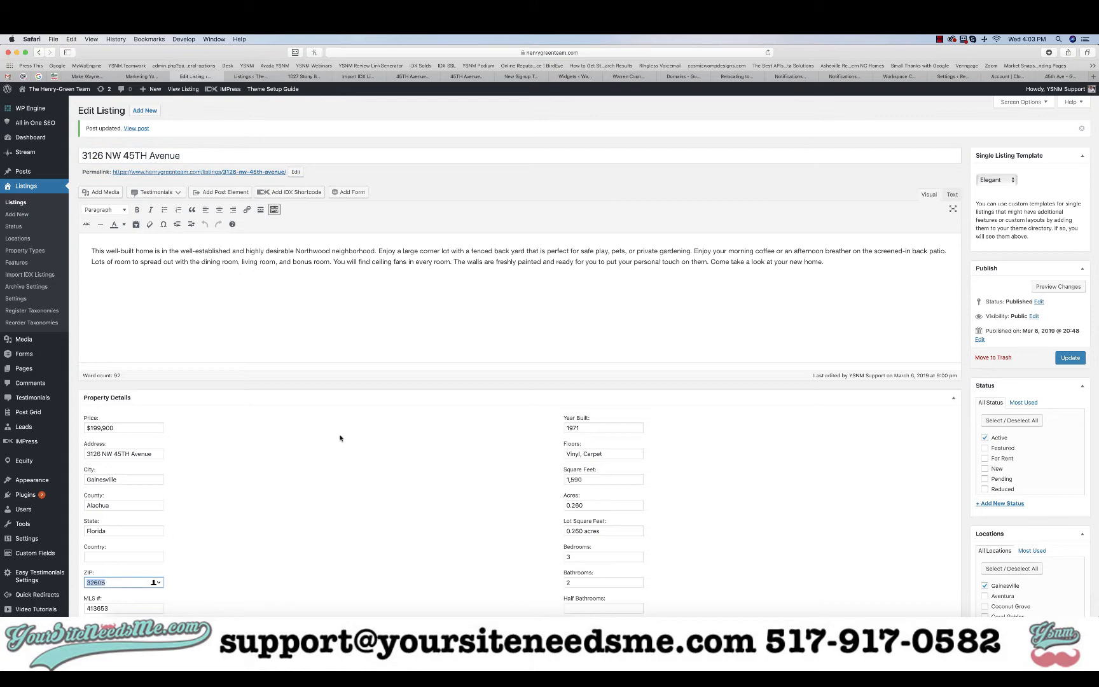
{"action": "key", "text": "super+Tab"}
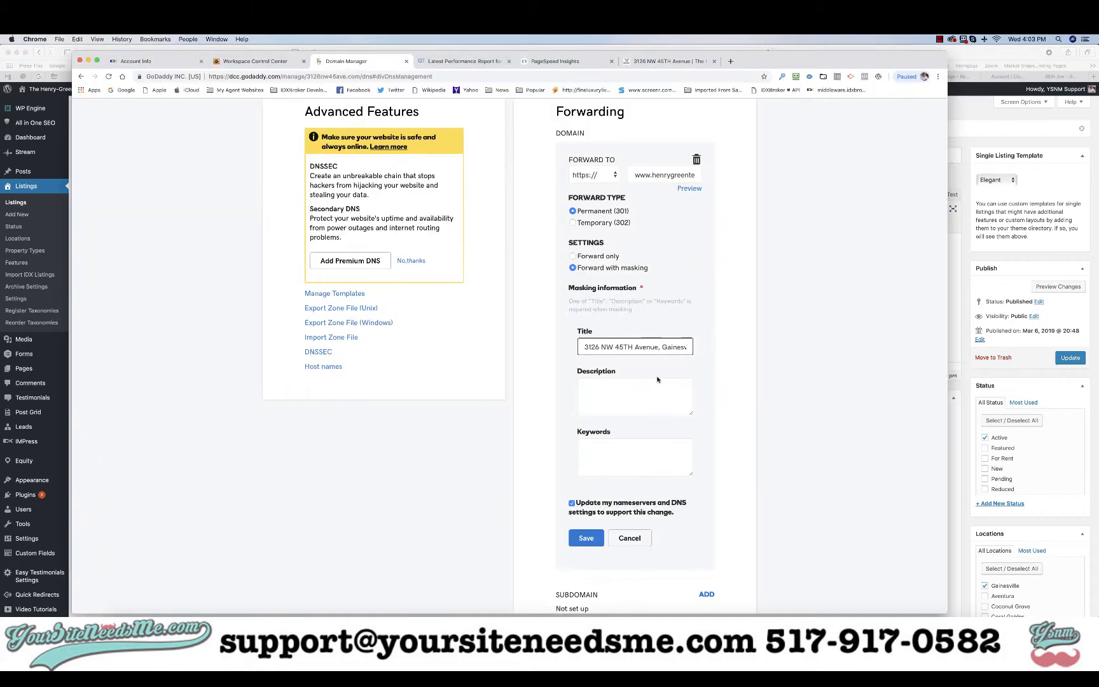
{"action": "left_click", "coordinate": [681, 347]}
{"action": "key", "text": "super+v"}
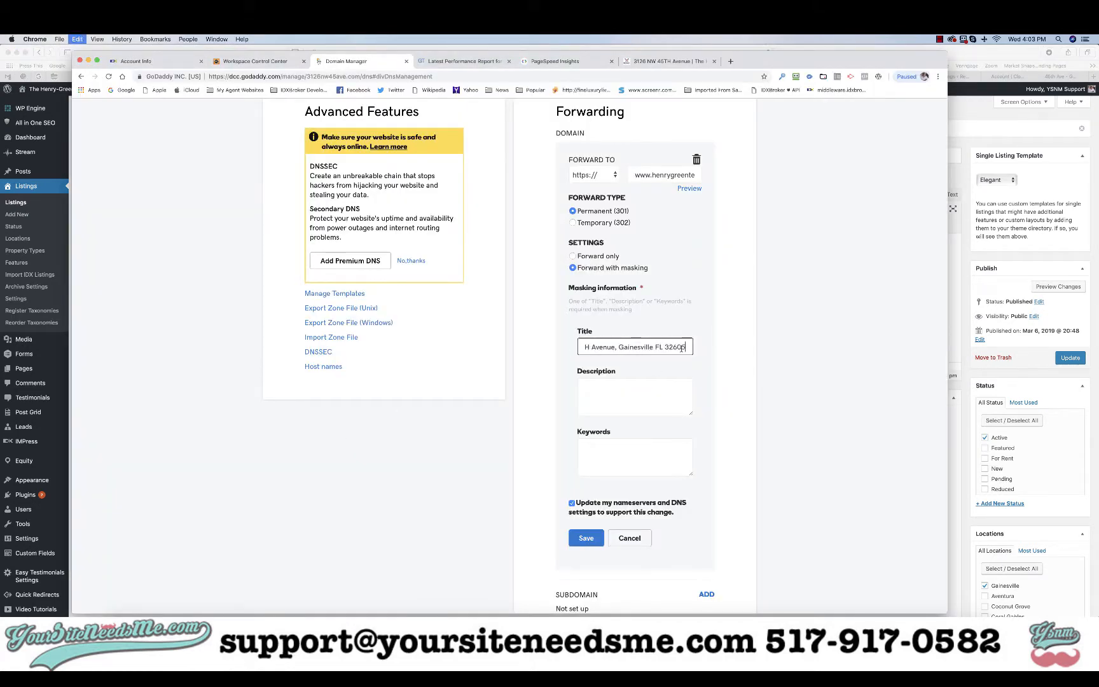
Start the masking Description with 'Gainesville House for Sale:' followed by the listing address
{"action": "left_click", "coordinate": [633, 389]}
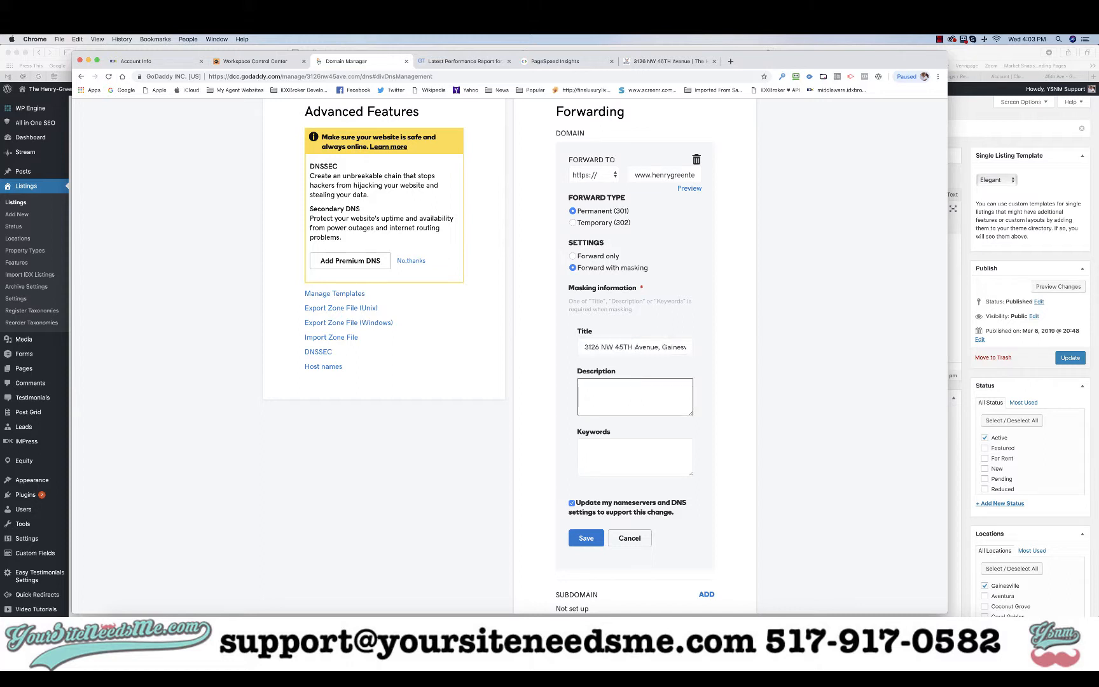
{"action": "type", "text": "Gainesville House for Sale:"}
{"action": "triple_click", "coordinate": [649, 347]}
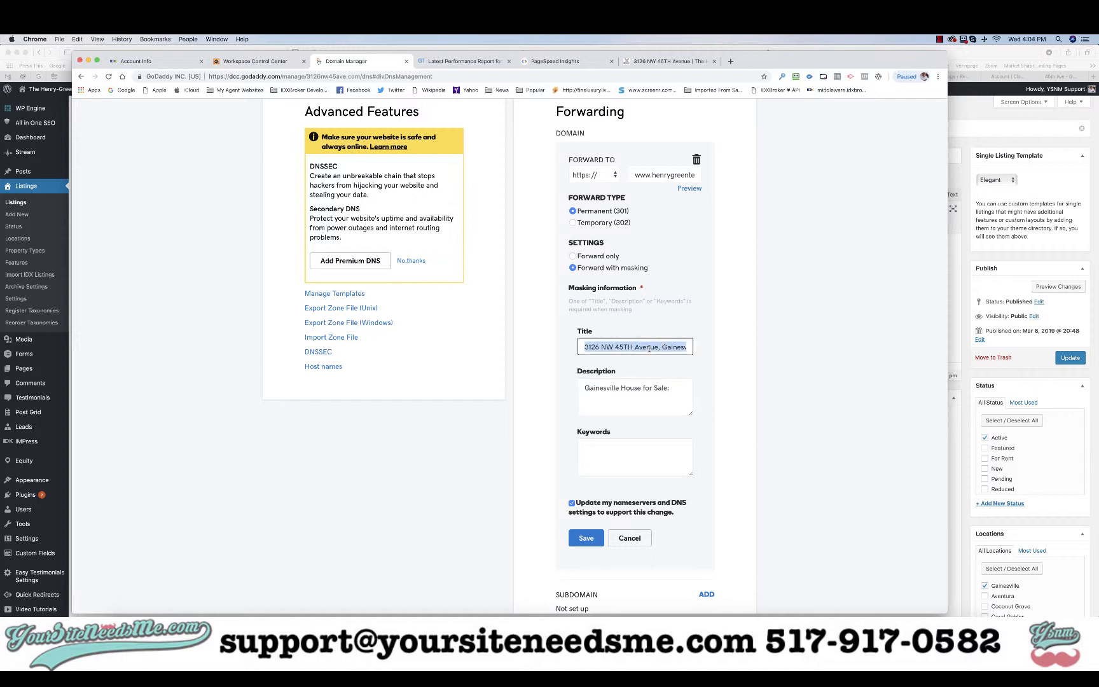
{"action": "key", "text": "super+v"}
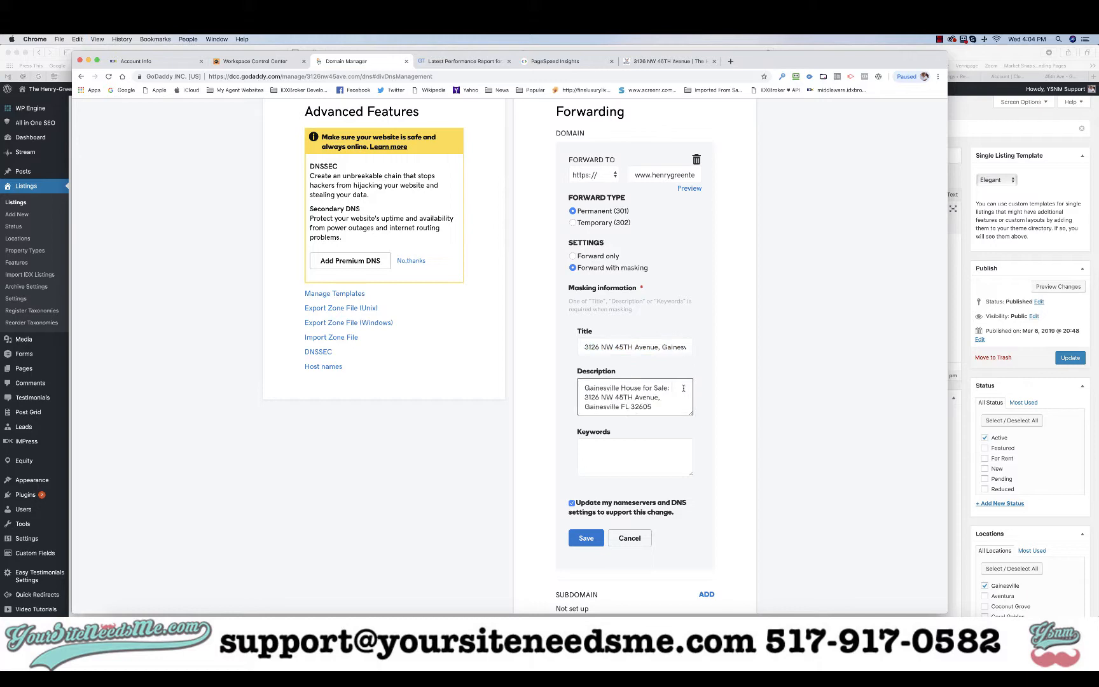
Append the full WordPress listing description to the masking Description
{"action": "key", "text": "super+Tab"}
{"action": "left_click", "coordinate": [361, 312]}
{"action": "key", "text": "super+a"}
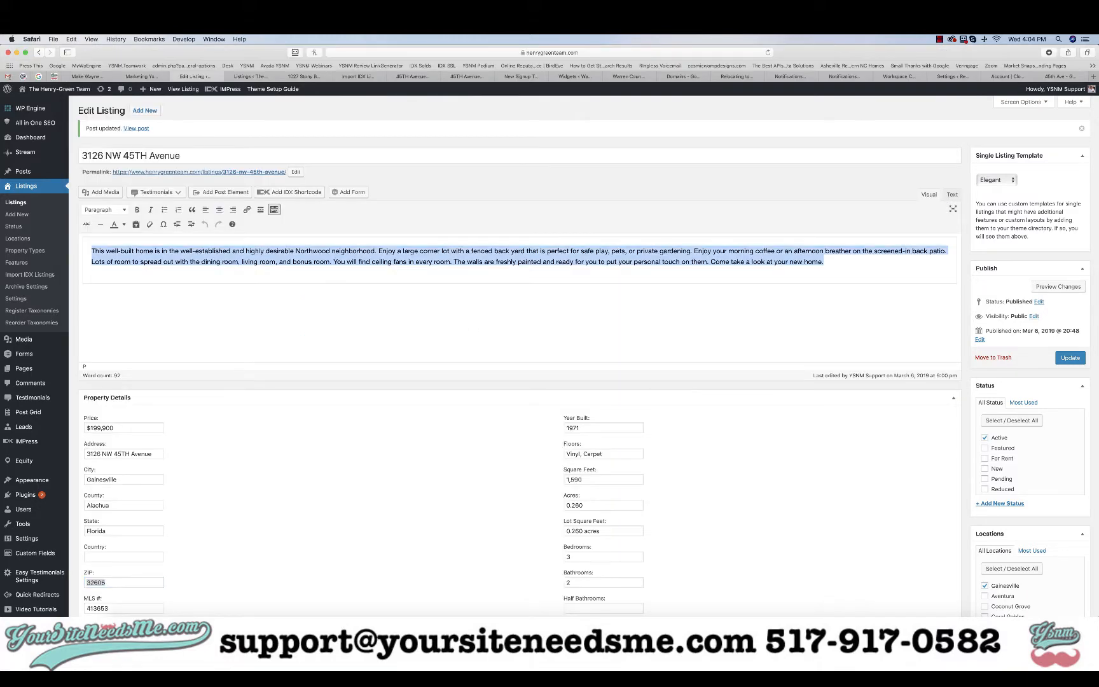
{"action": "key", "text": "super+c"}
{"action": "key", "text": "super+Tab"}
{"action": "key", "text": "super+v"}
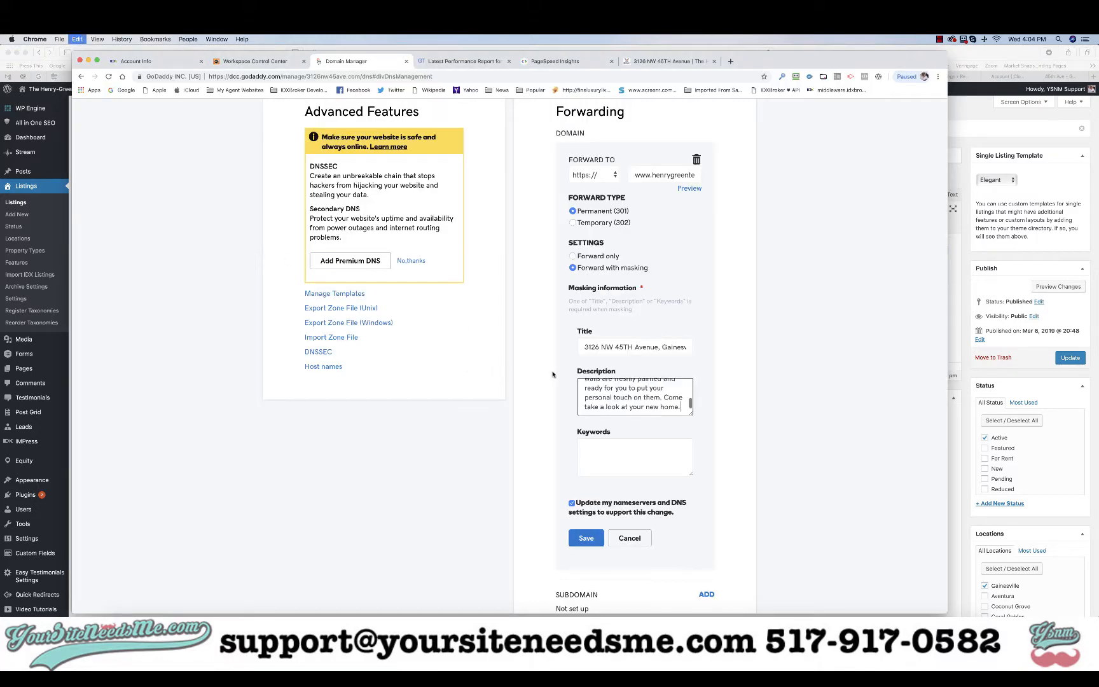
Fill Keywords with 'Gainesville House for Sale, Gainesville FL House for Sale, Home for sale in Gainesville FL, Gainesville FL Homes for Sale'
{"action": "scroll", "coordinate": [613, 409], "scroll_direction": "up", "scroll_amount": 5}
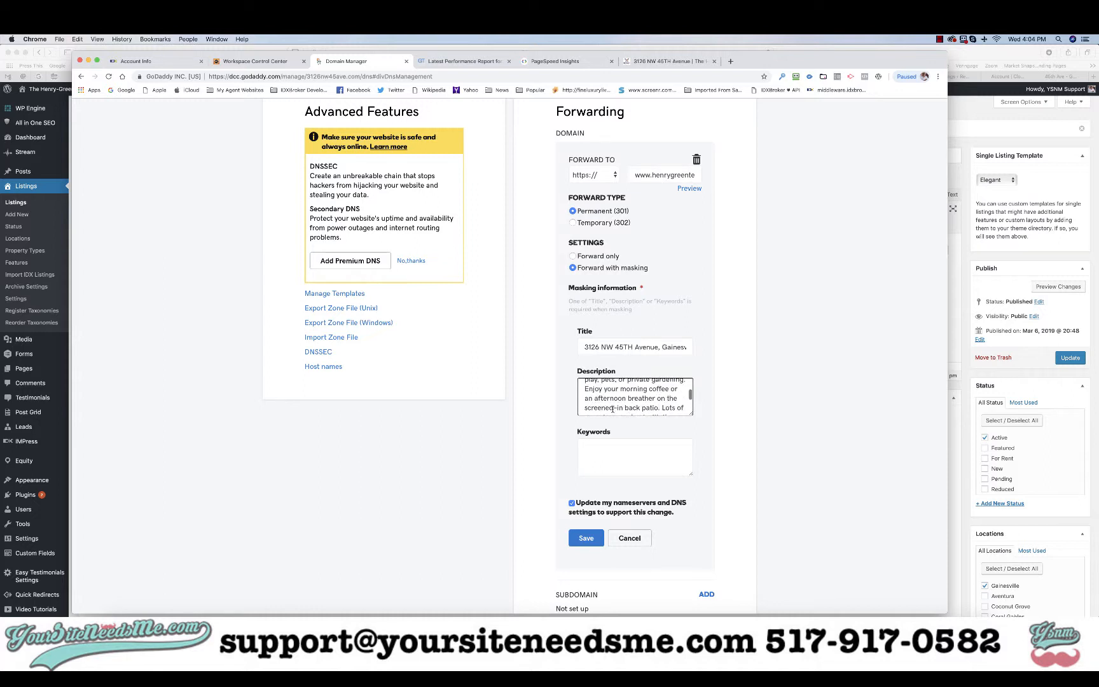
{"action": "scroll", "coordinate": [612, 409], "scroll_direction": "up", "scroll_amount": 3}
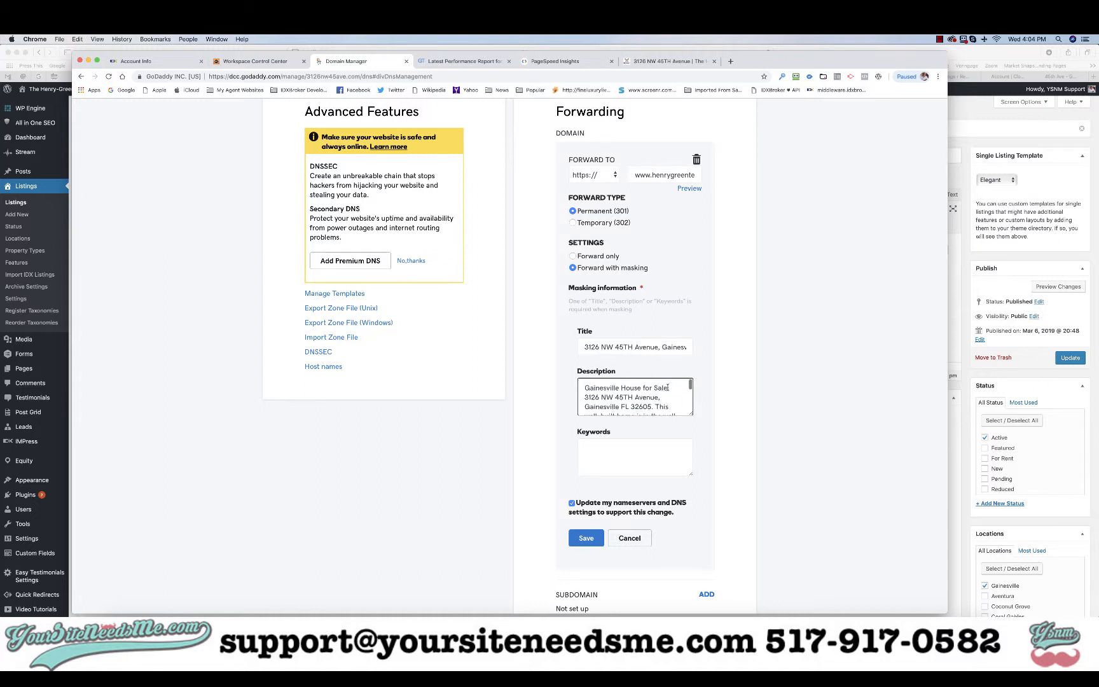
{"action": "left_click_drag", "start_coordinate": [667, 388], "coordinate": [584, 387]}
{"action": "left_click", "coordinate": [581, 449]}
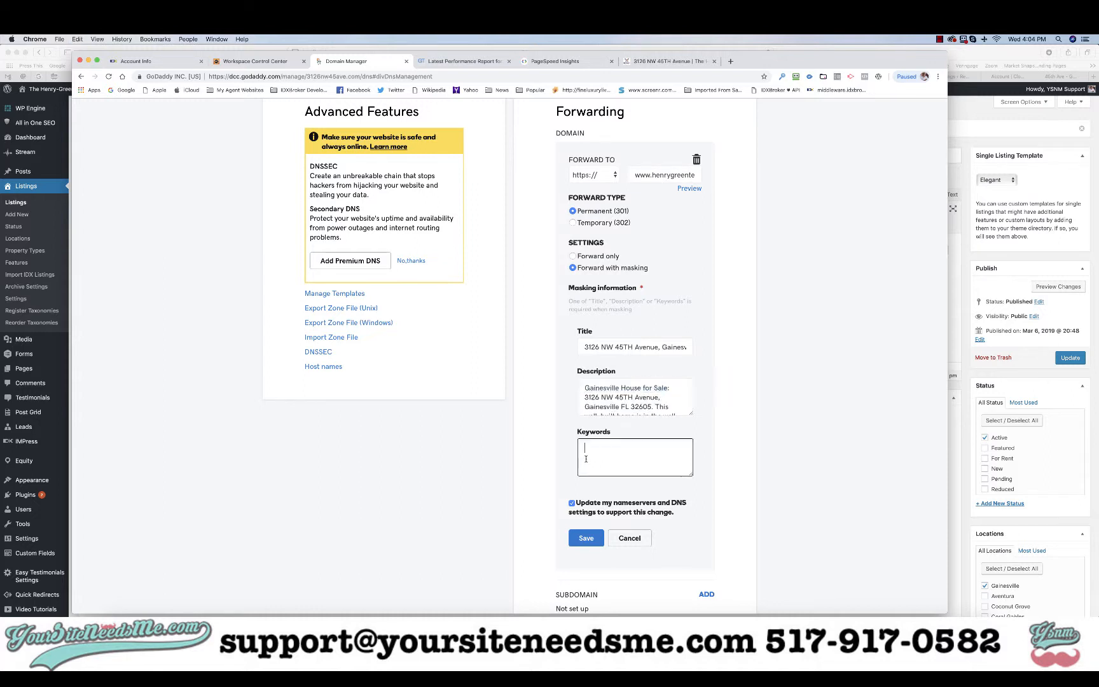
{"action": "key", "text": "super+v"}
{"action": "type", "text": ","}
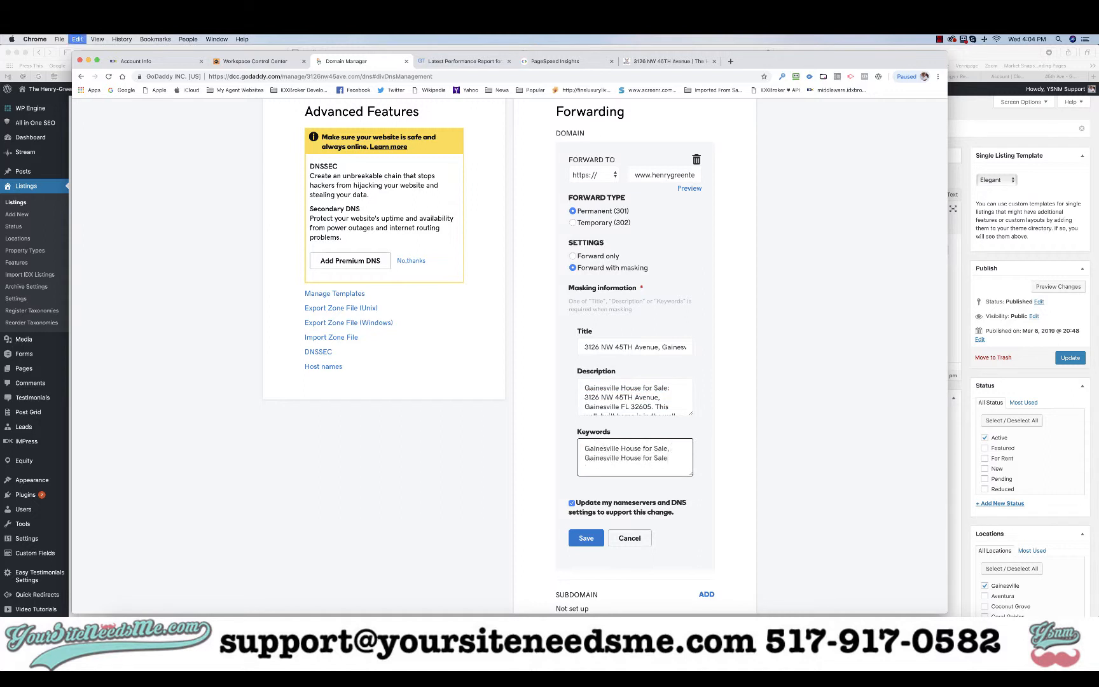
{"action": "key", "text": "super+v"}
{"action": "left_click", "coordinate": [621, 459]}
{"action": "type", "text": "FL House for Sale, Home for sale in Gainesvill"}
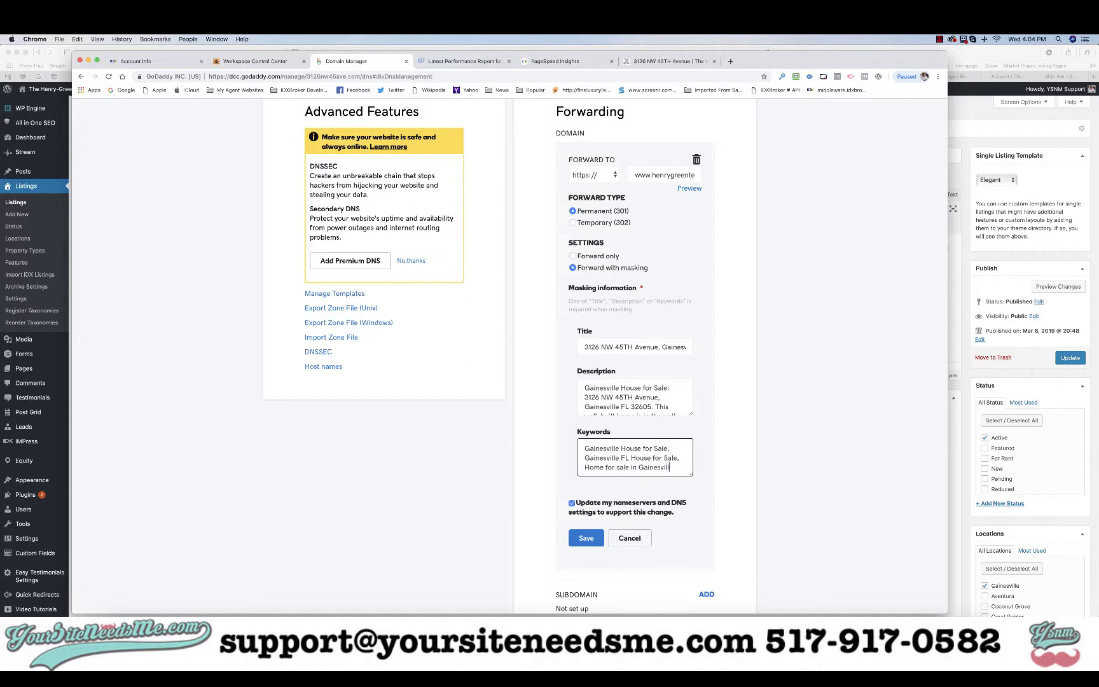
{"action": "type", "text": "e FL, Gain"}
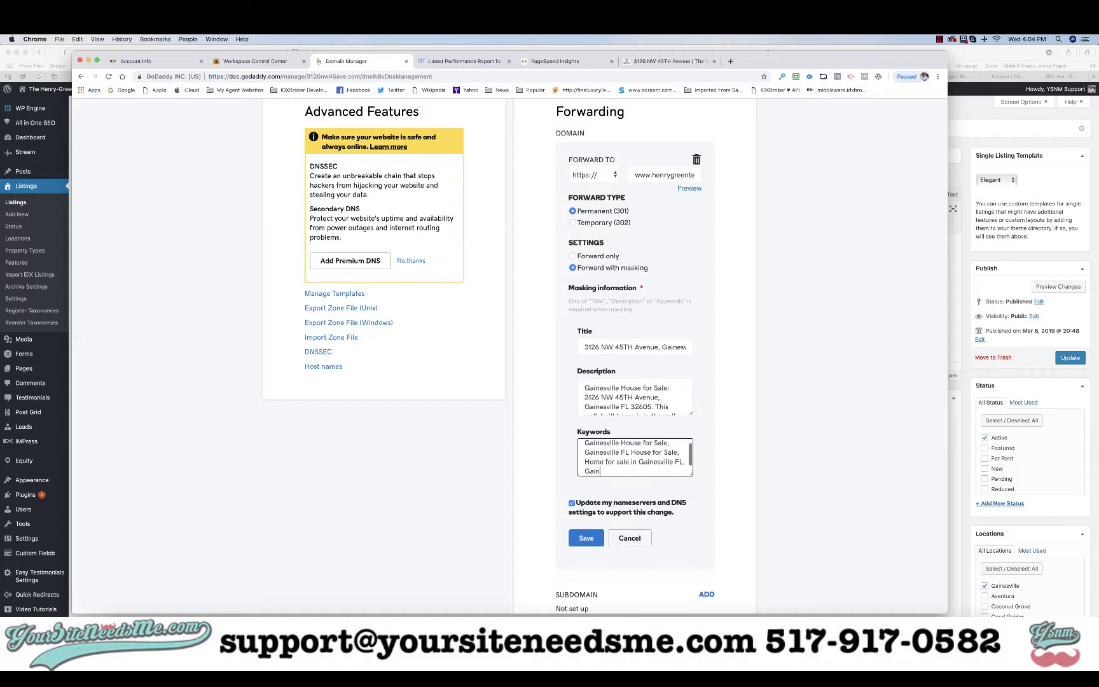
{"action": "type", "text": "esville FL Homes for Sale"}
Attempt to save, delete the excess description text after 'perfect', and retry saving
{"action": "left_click", "coordinate": [591, 539]}
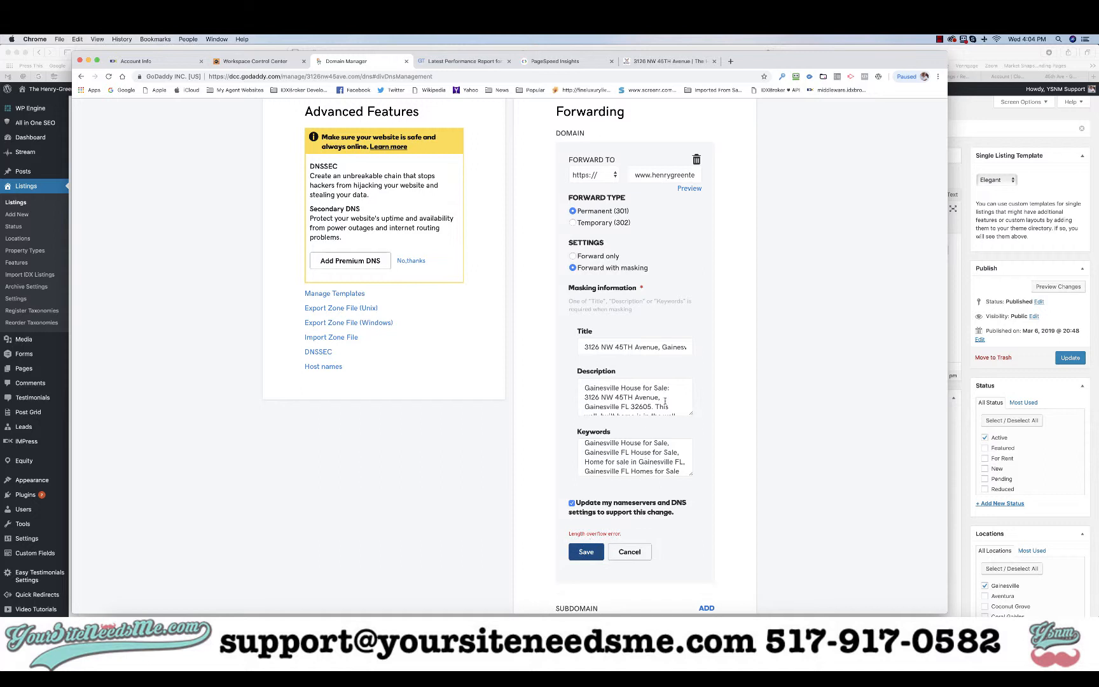
{"action": "scroll", "coordinate": [664, 401], "scroll_direction": "down", "scroll_amount": 3}
{"action": "scroll", "coordinate": [666, 397], "scroll_direction": "up", "scroll_amount": 3}
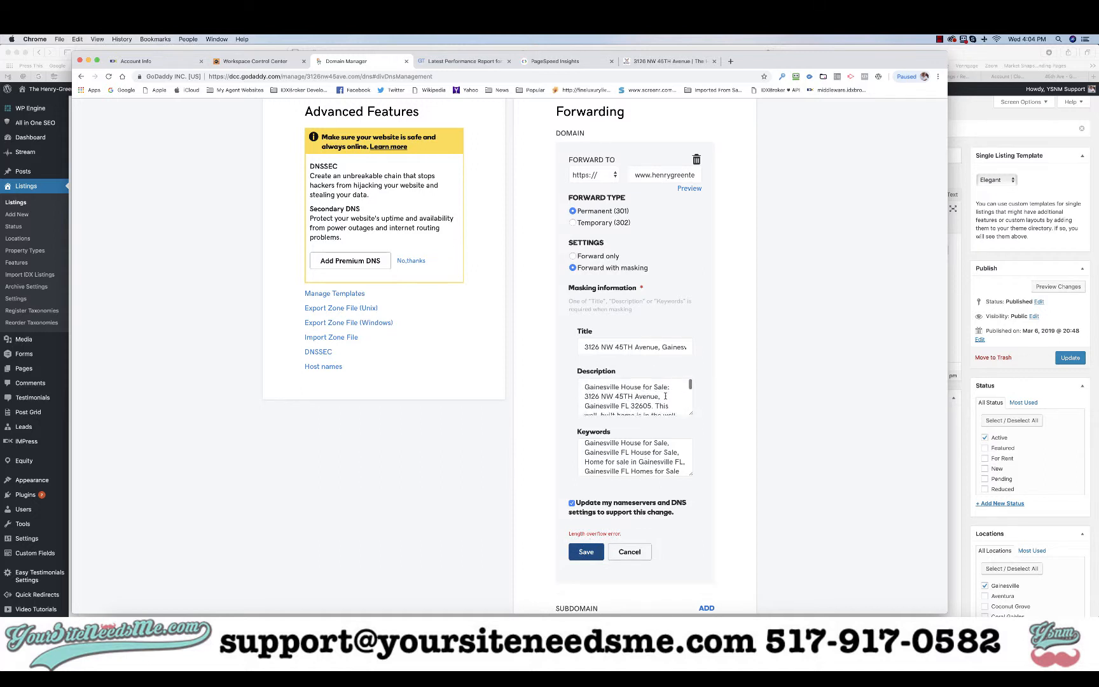
{"action": "scroll", "coordinate": [665, 396], "scroll_direction": "down", "scroll_amount": 5}
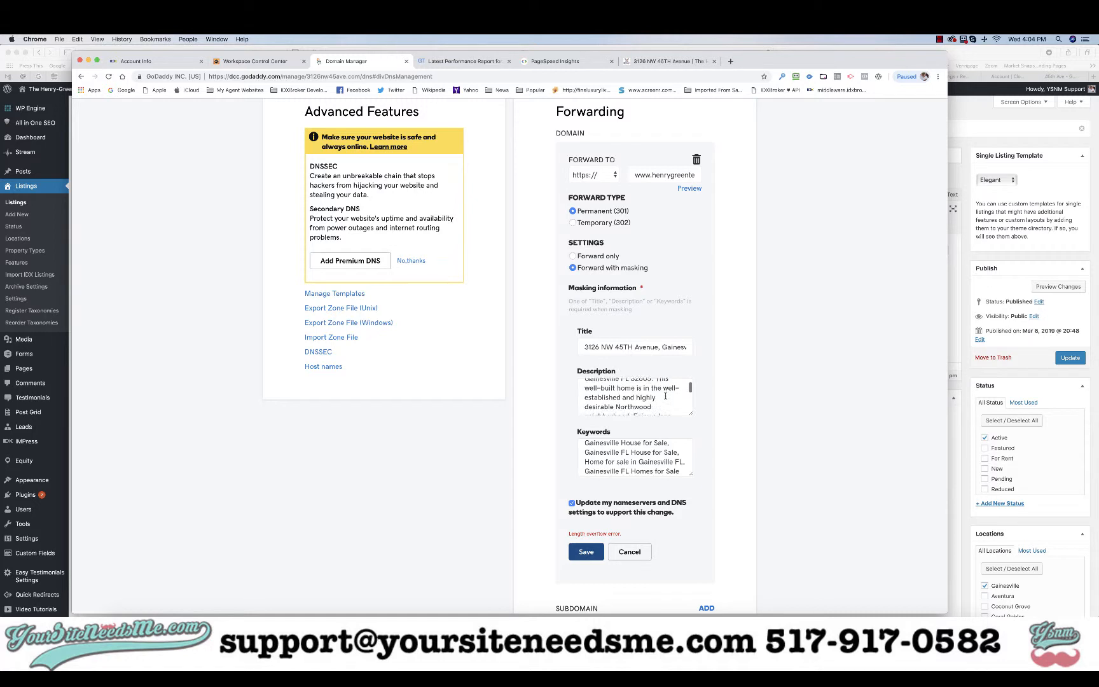
{"action": "left_click", "coordinate": [647, 396]}
{"action": "key", "text": "super+shift+Down"}
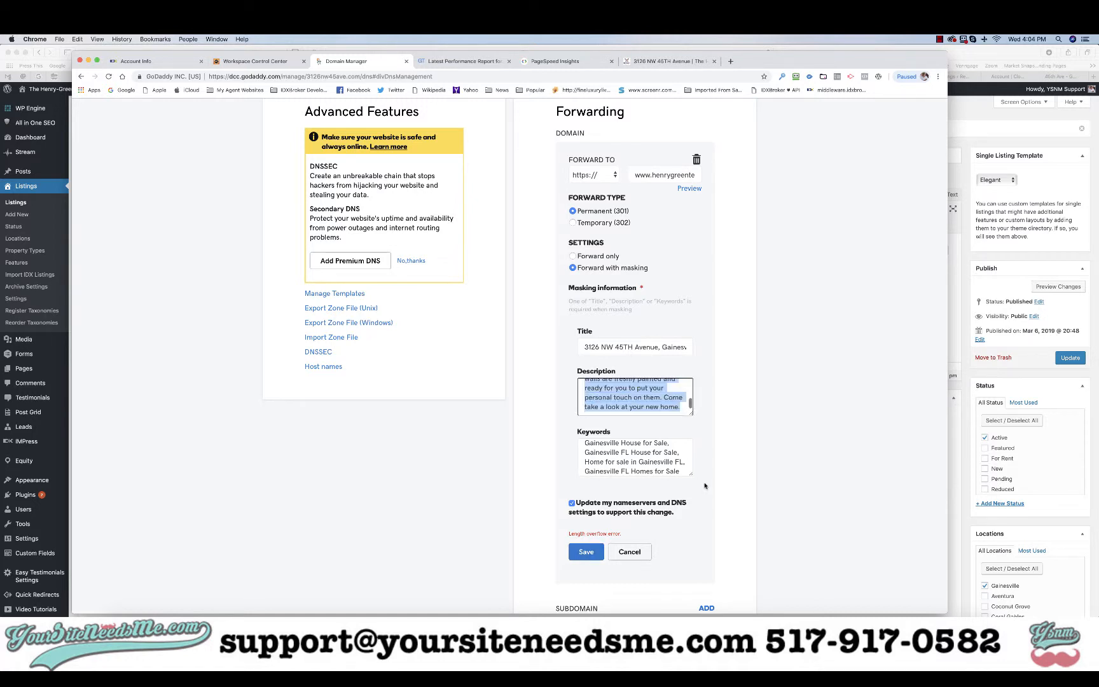
{"action": "key", "text": "BackSpace"}
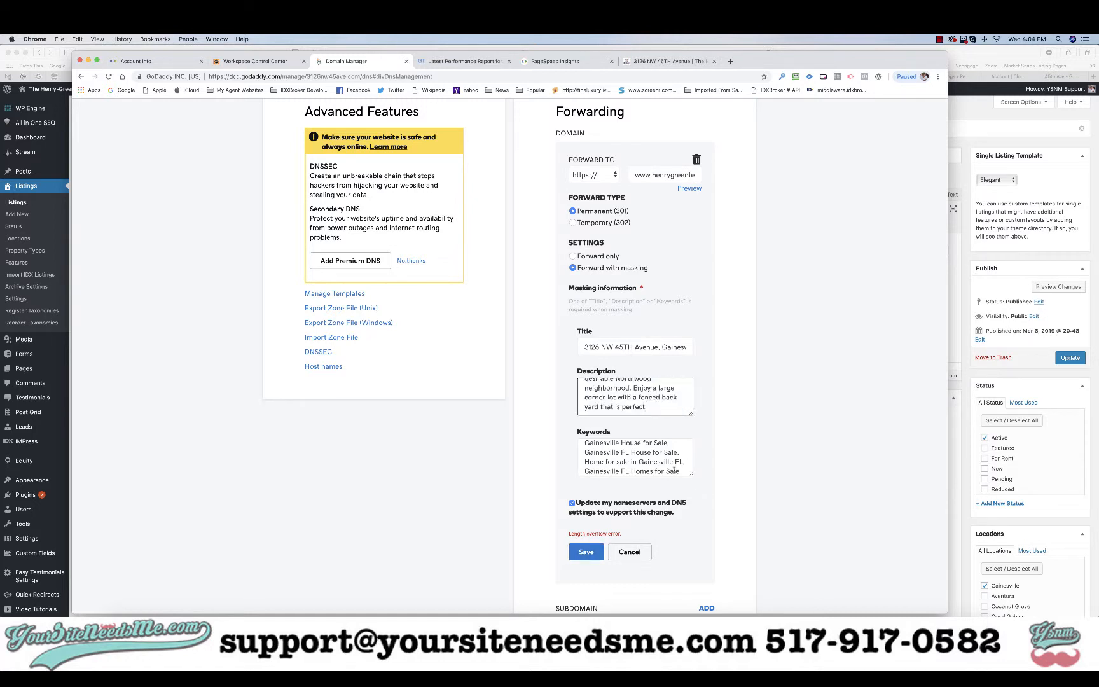
{"action": "left_click", "coordinate": [586, 551]}
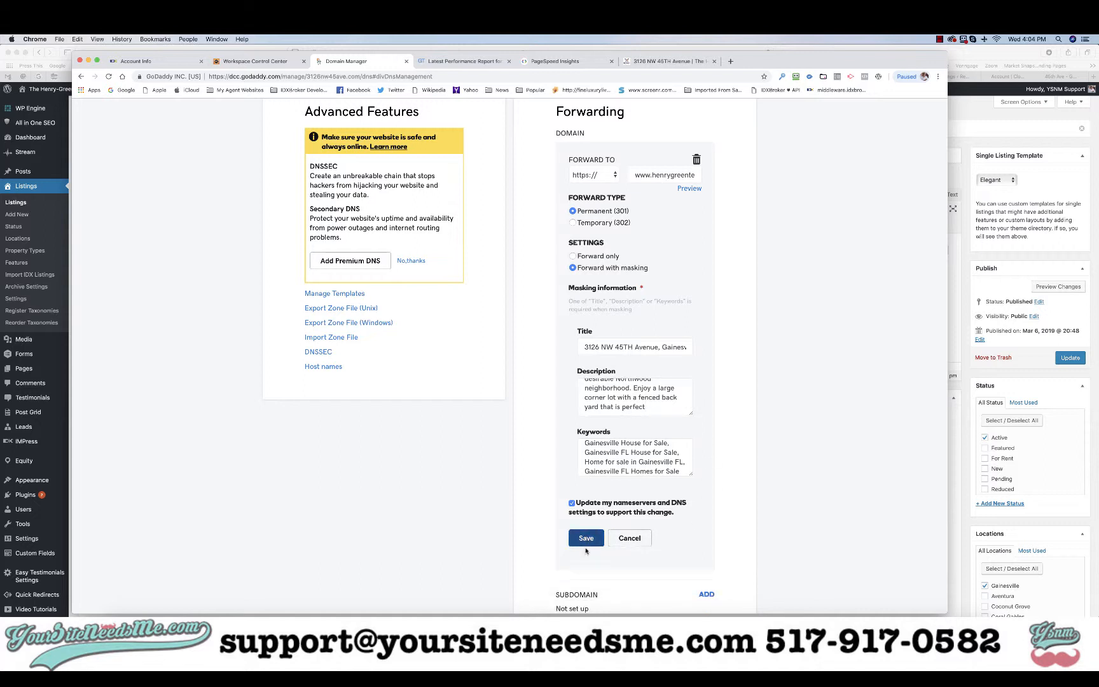
Check the masking title, then trim the description so it ends right after the 32605 address
{"action": "left_click", "coordinate": [668, 346]}
{"action": "key", "text": "super+Right"}
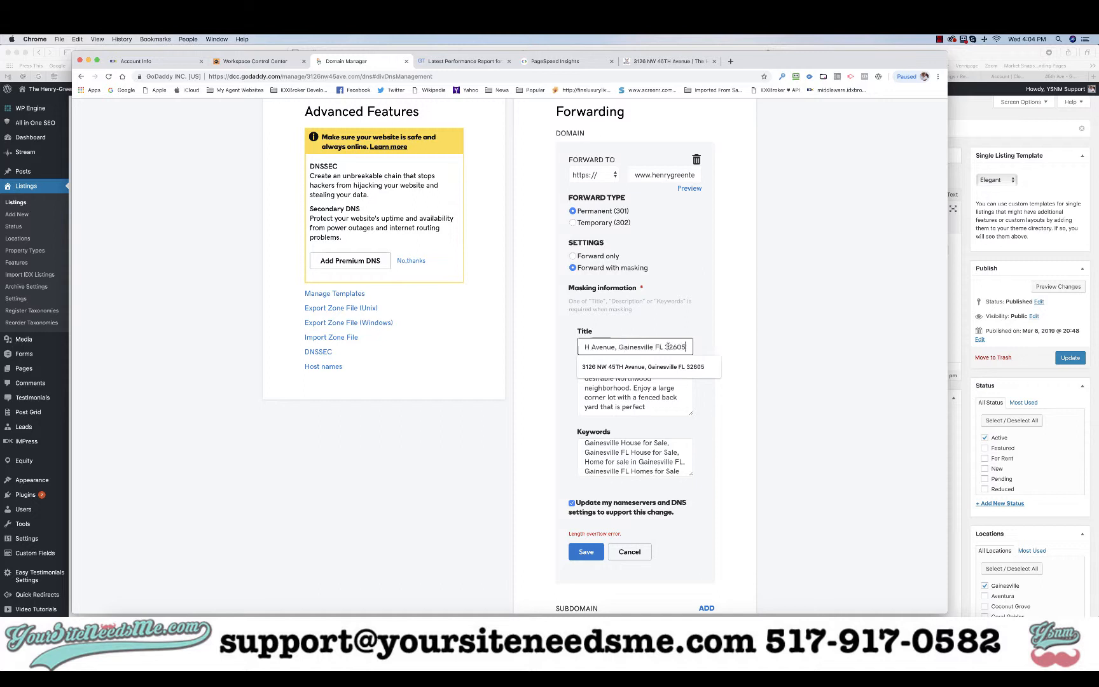
{"action": "left_click", "coordinate": [703, 393]}
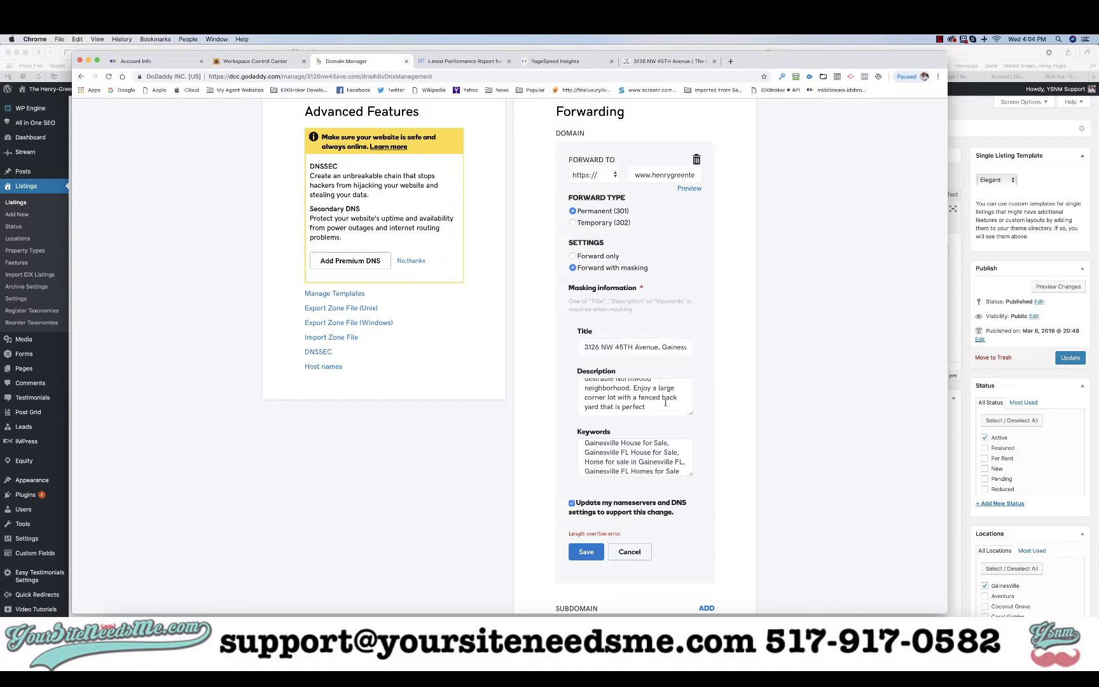
{"action": "left_click", "coordinate": [660, 405]}
{"action": "left_click_drag", "start_coordinate": [660, 405], "coordinate": [633, 388]}
{"action": "key", "text": "BackSpace"}
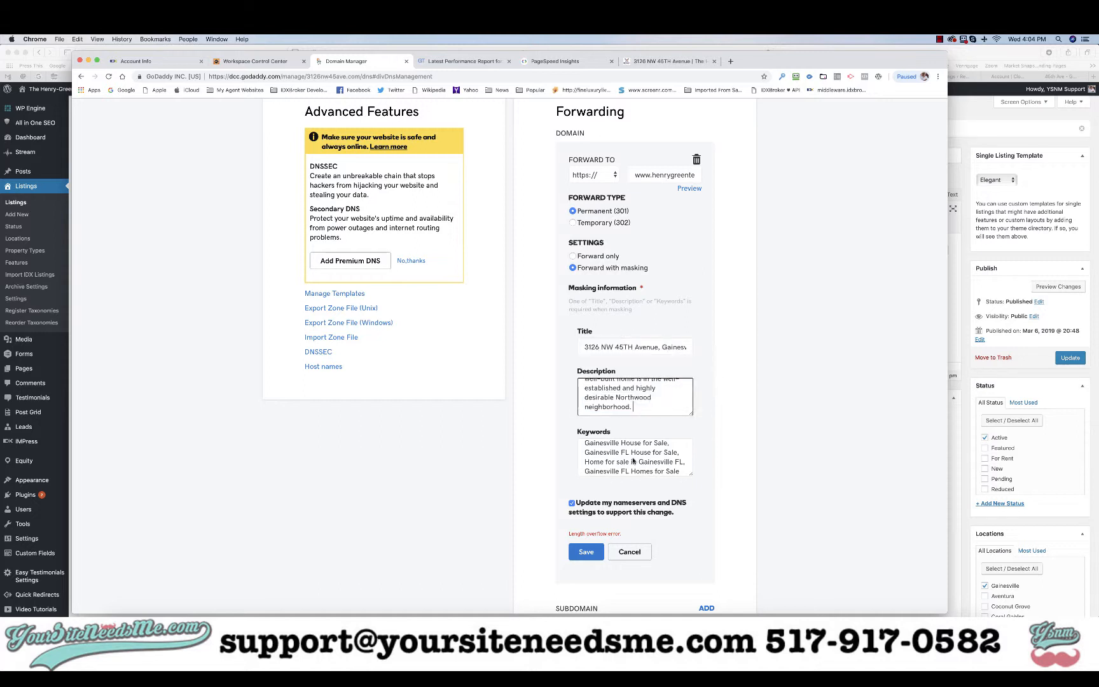
{"action": "left_click", "coordinate": [588, 553]}
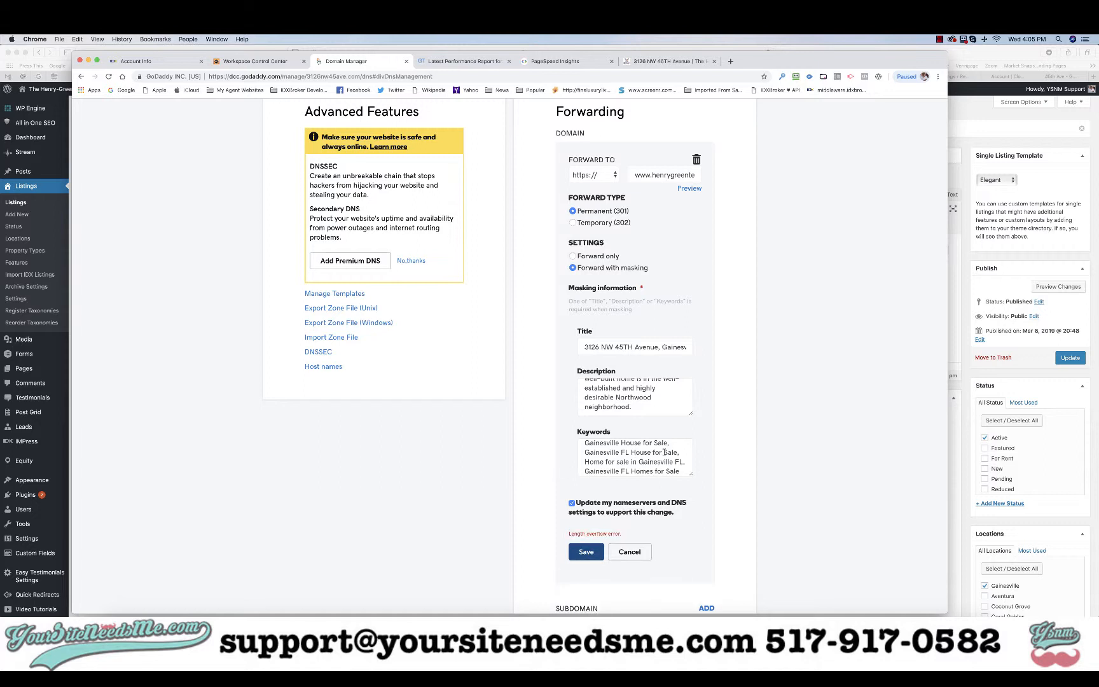
{"action": "scroll", "coordinate": [648, 402], "scroll_direction": "up", "scroll_amount": 2}
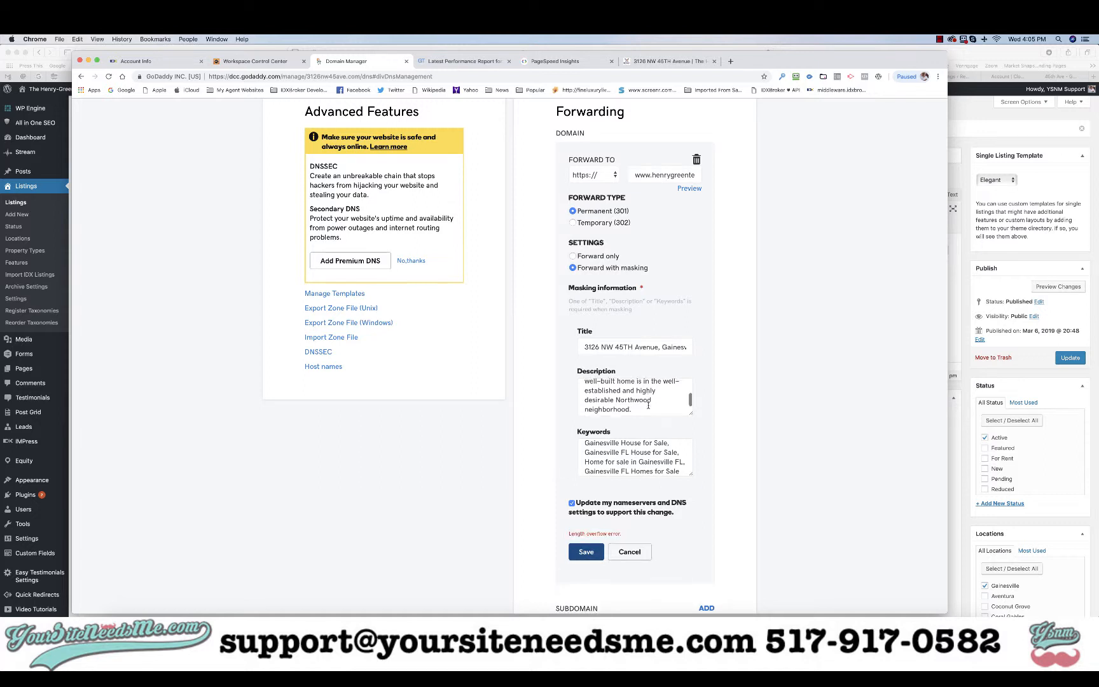
{"action": "key", "text": "shift+super+Down"}
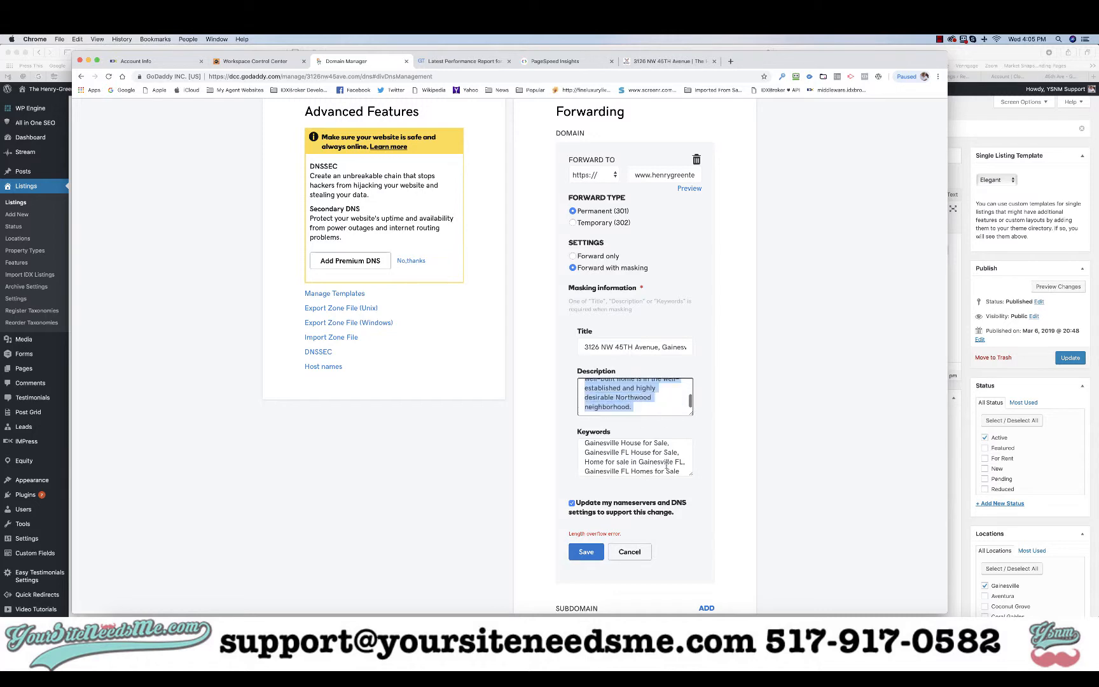
{"action": "key", "text": "BackSpace"}
{"action": "left_click", "coordinate": [582, 554]}
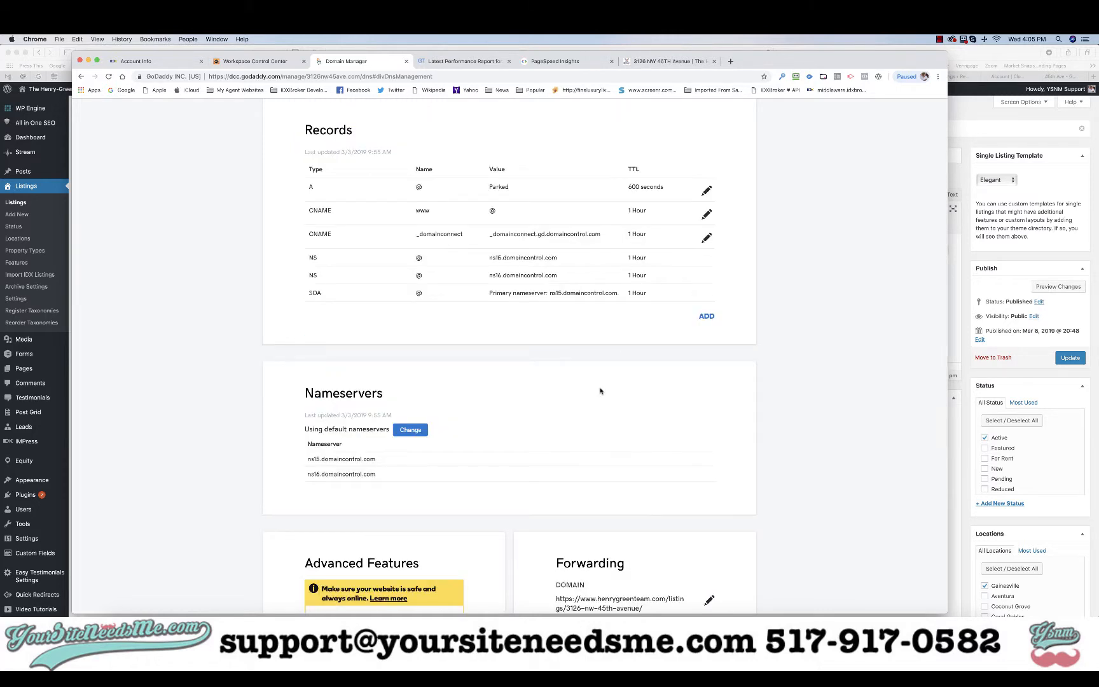
{"action": "scroll", "coordinate": [620, 343], "scroll_direction": "down", "scroll_amount": 5}
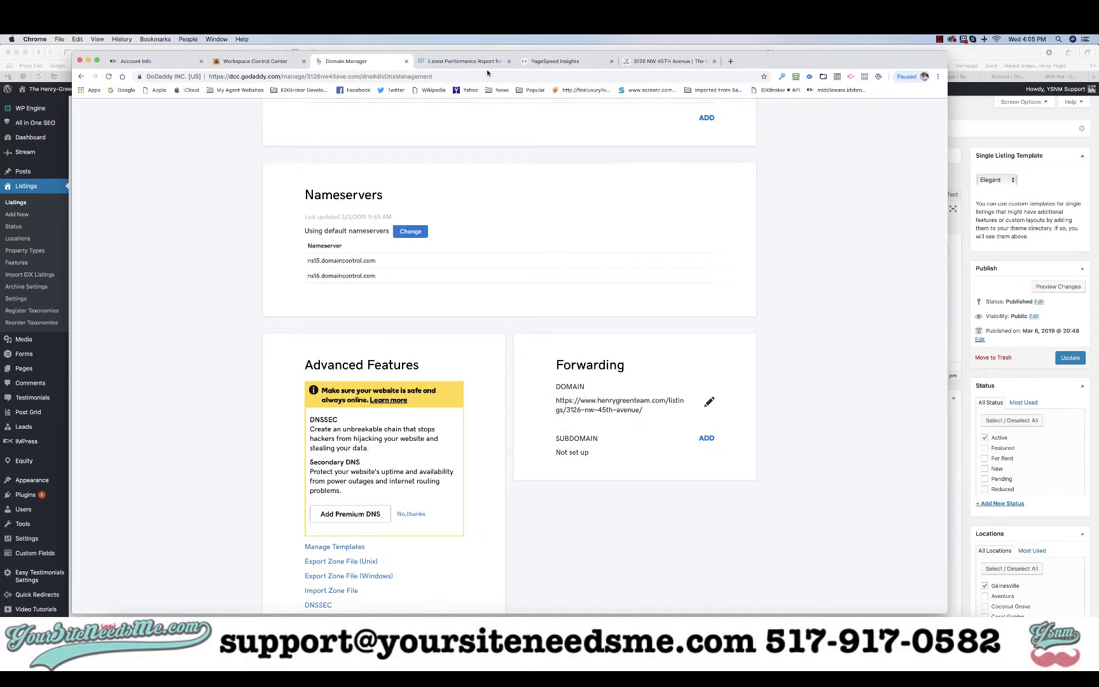
{"action": "scroll", "coordinate": [414, 203], "scroll_direction": "up", "scroll_amount": 10}
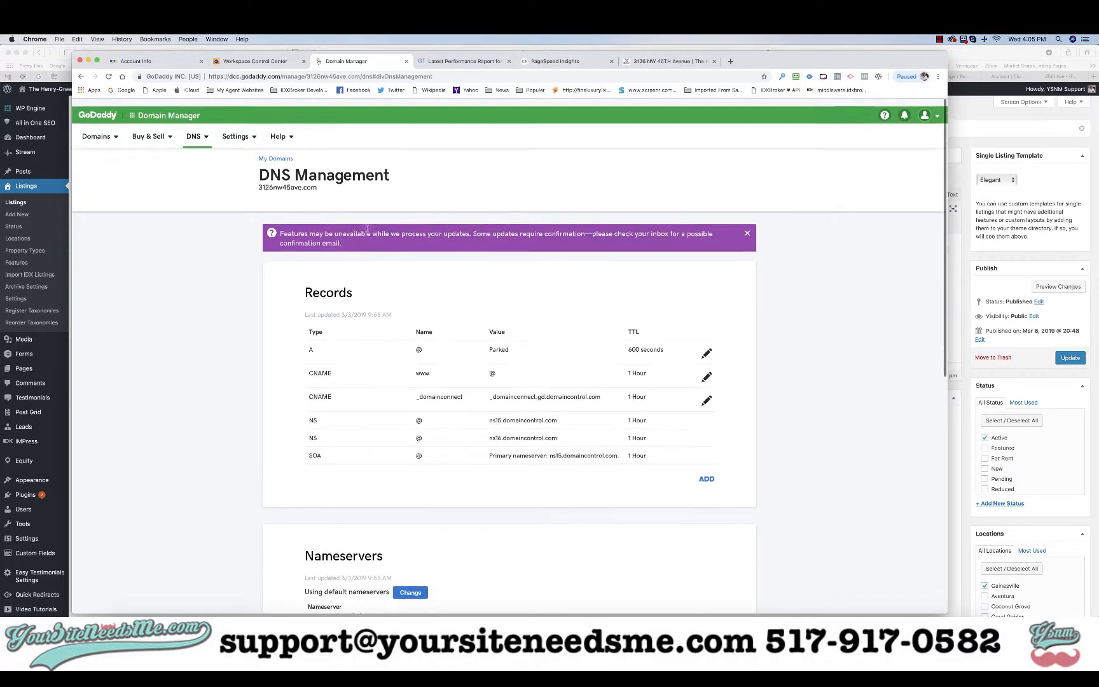
{"action": "left_click_drag", "start_coordinate": [319, 181], "coordinate": [257, 181]}
{"action": "key", "text": "ctrl+c"}
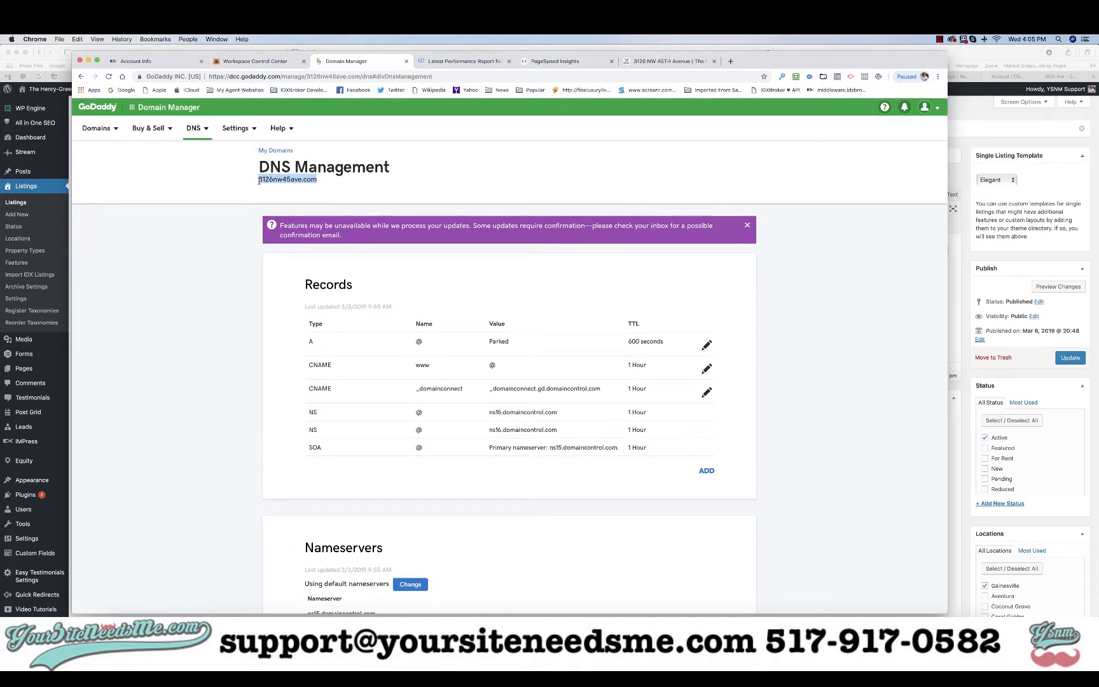
{"action": "left_click", "coordinate": [673, 61]}
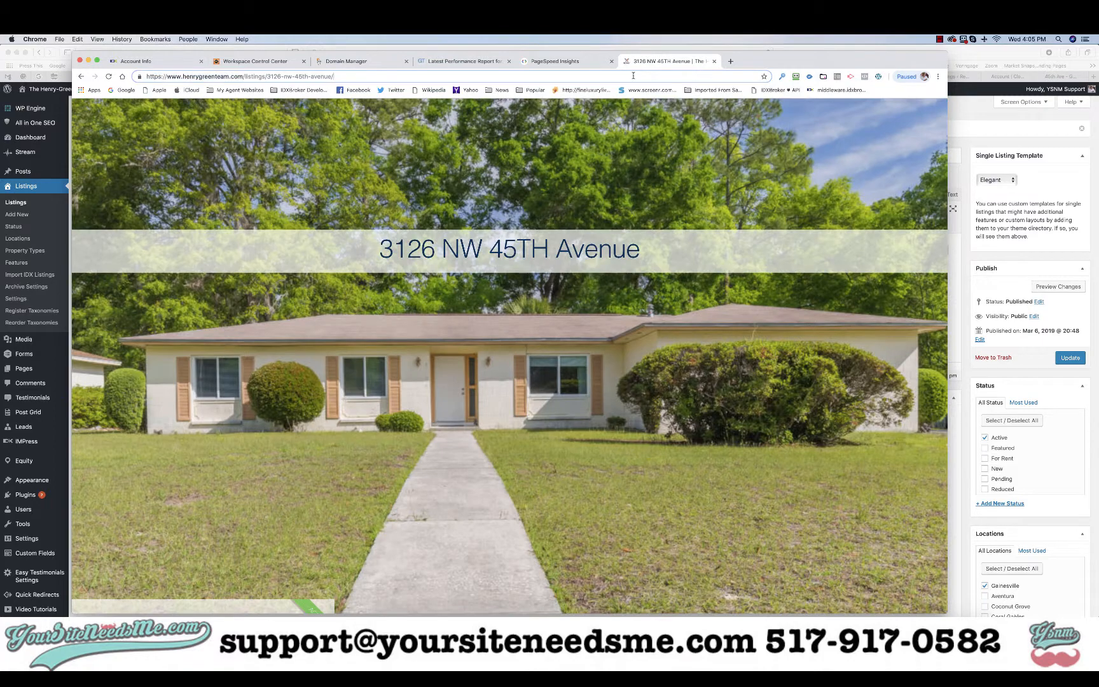
{"action": "left_click", "coordinate": [634, 76]}
{"action": "key", "text": "ctrl+v"}
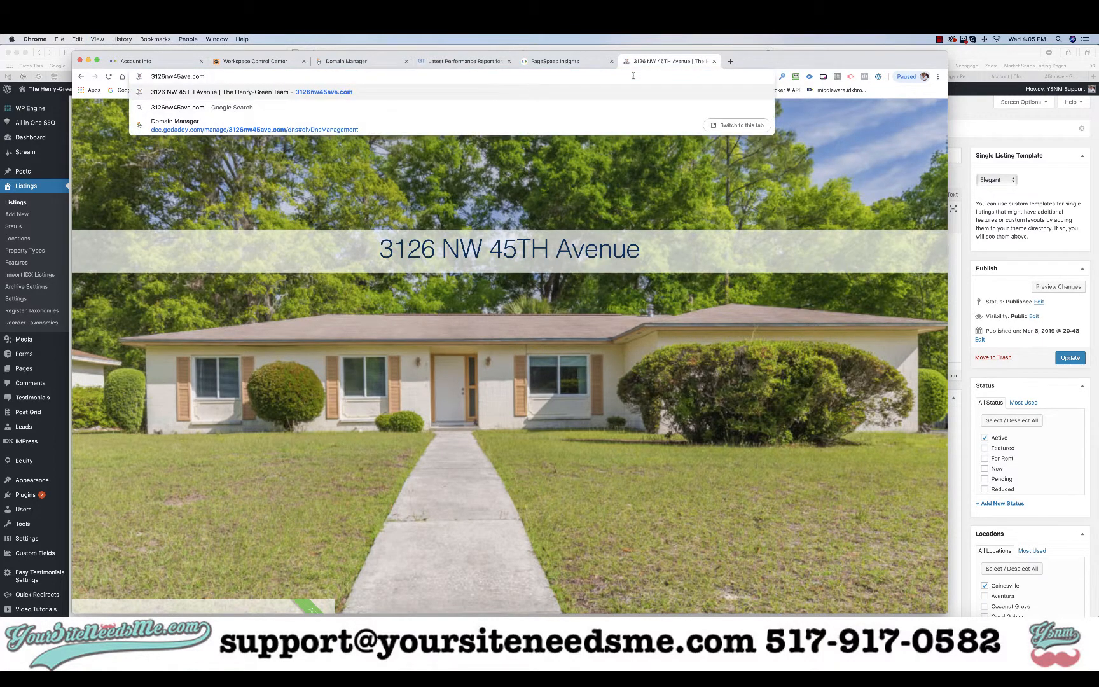
{"action": "key", "text": "Return"}
{"action": "left_click", "coordinate": [634, 76]}
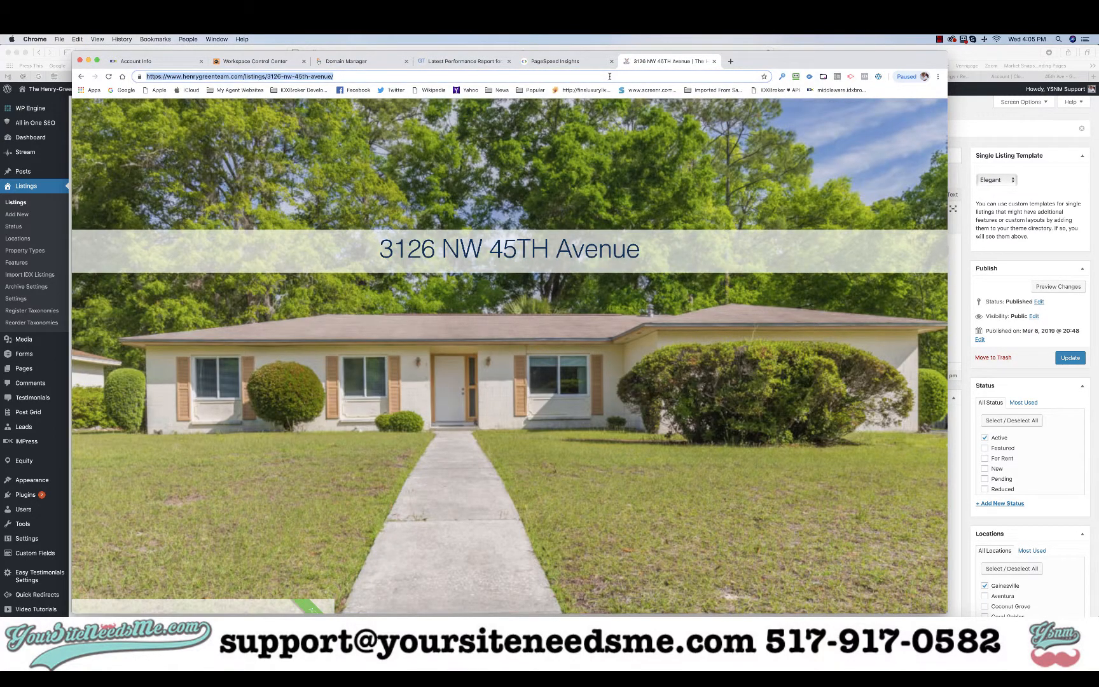
{"action": "double_click", "coordinate": [784, 61]}
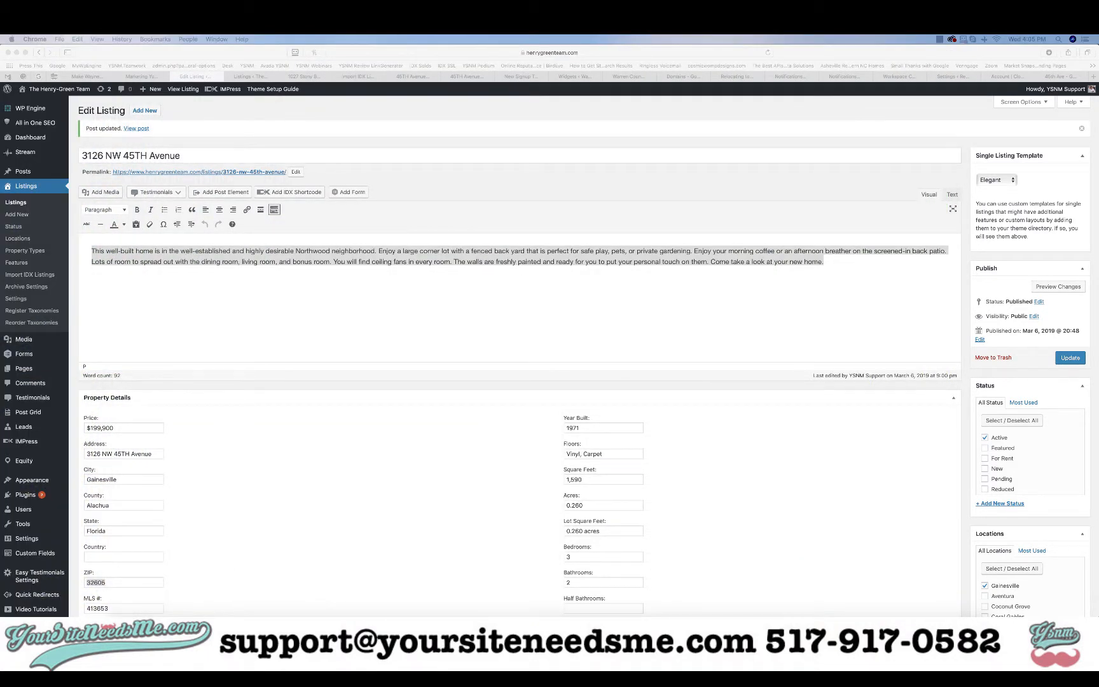
{"action": "left_click", "coordinate": [1092, 74]}
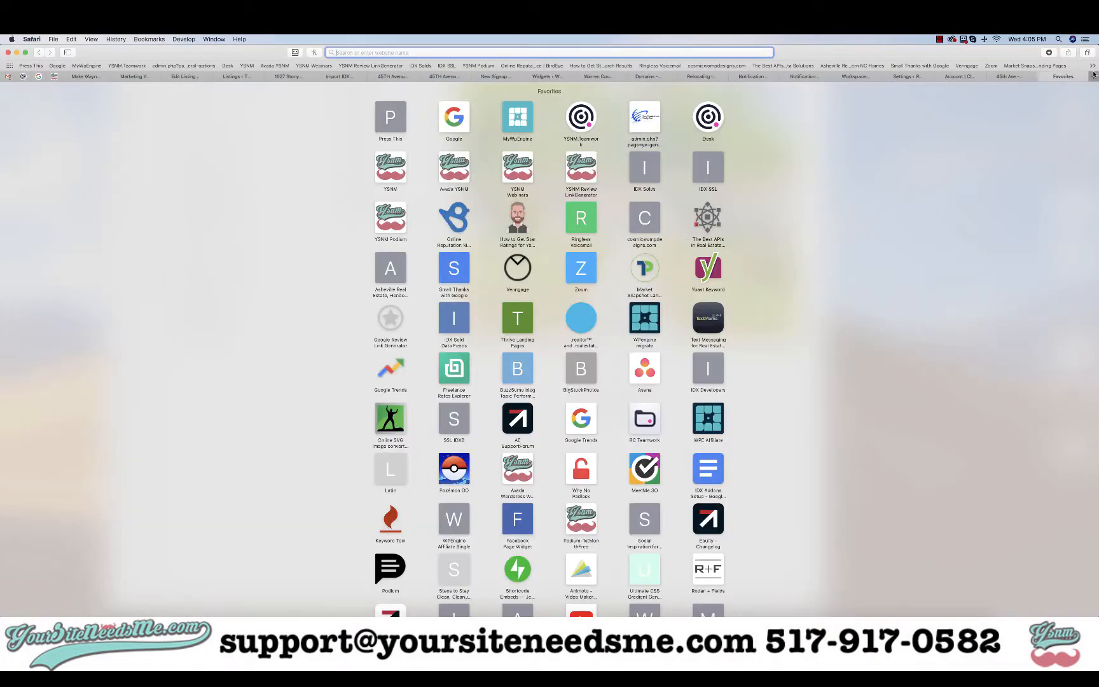
{"action": "key", "text": "super+v"}
{"action": "key", "text": "Return"}
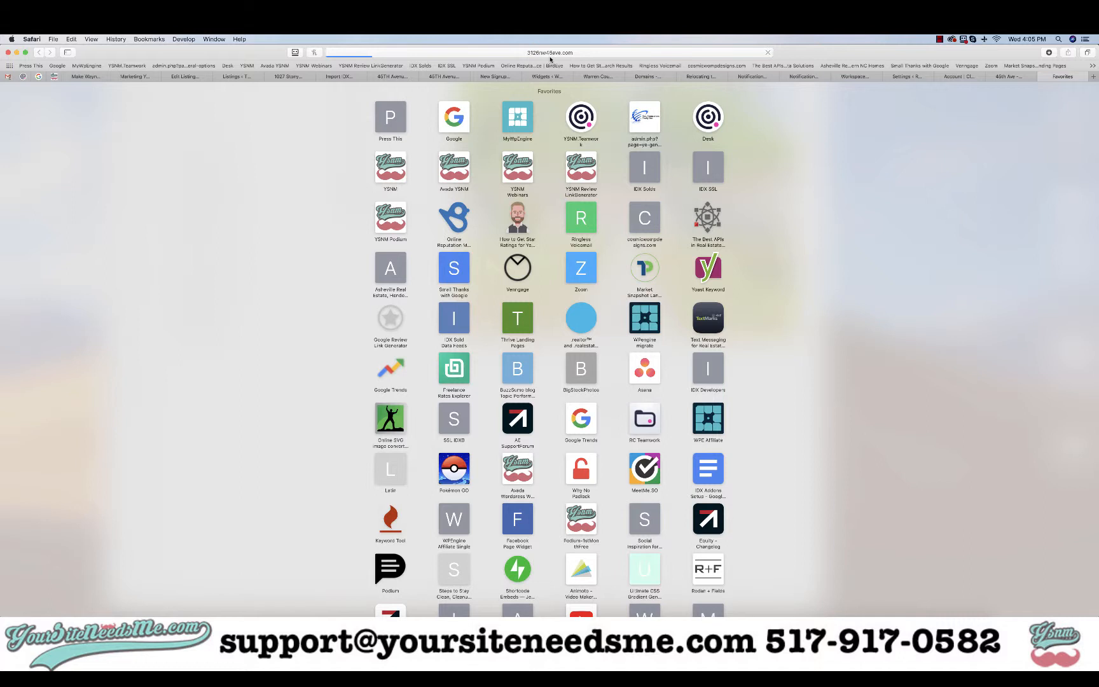
{"action": "left_click", "coordinate": [552, 55]}
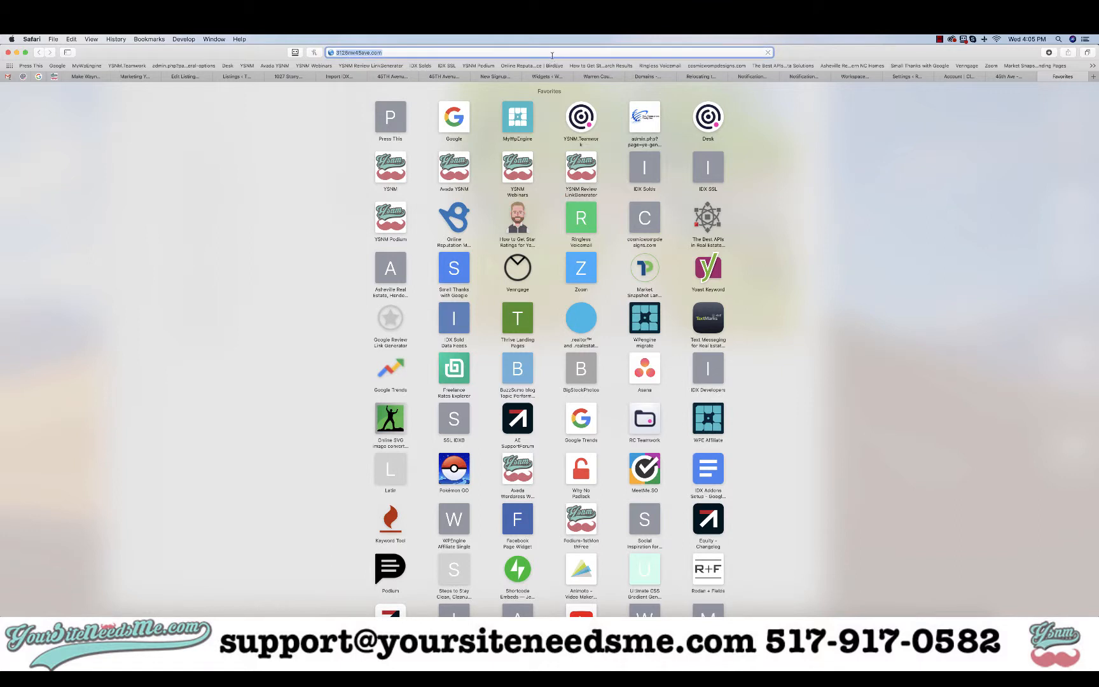
{"action": "key", "text": "Return"}
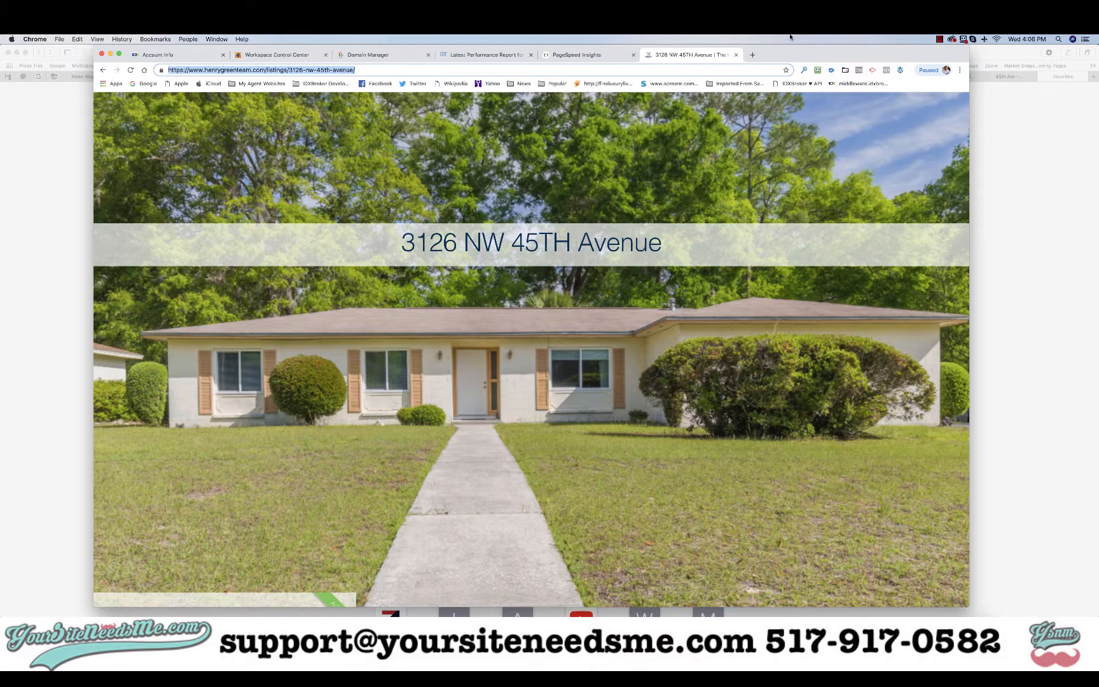
{"action": "left_click", "coordinate": [940, 39]}
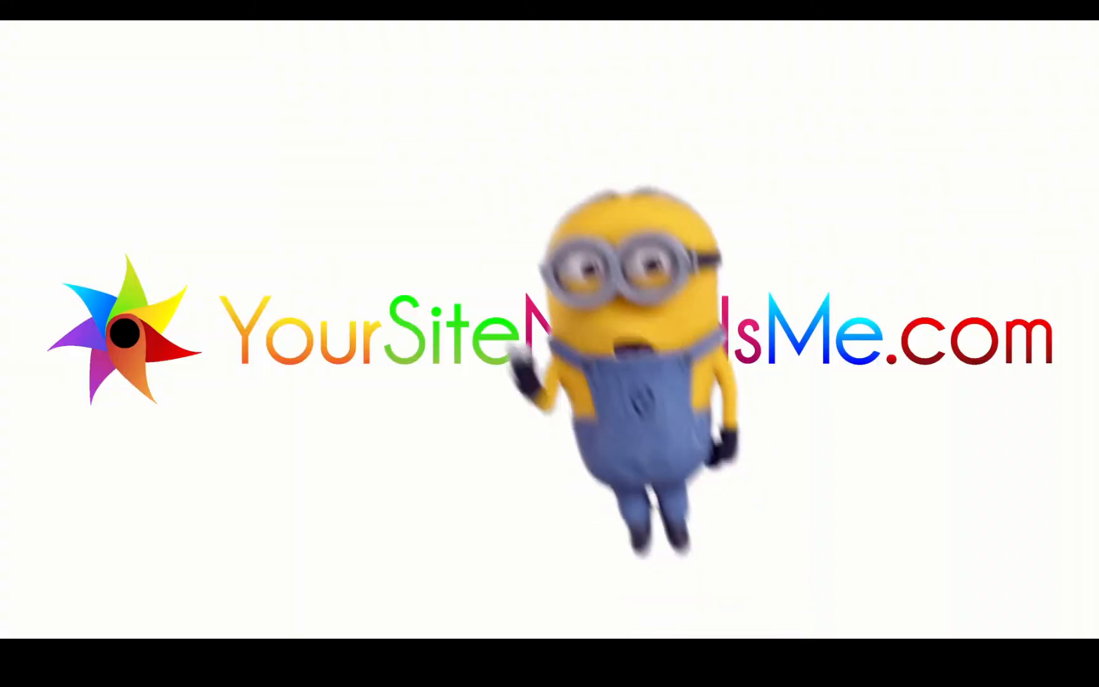